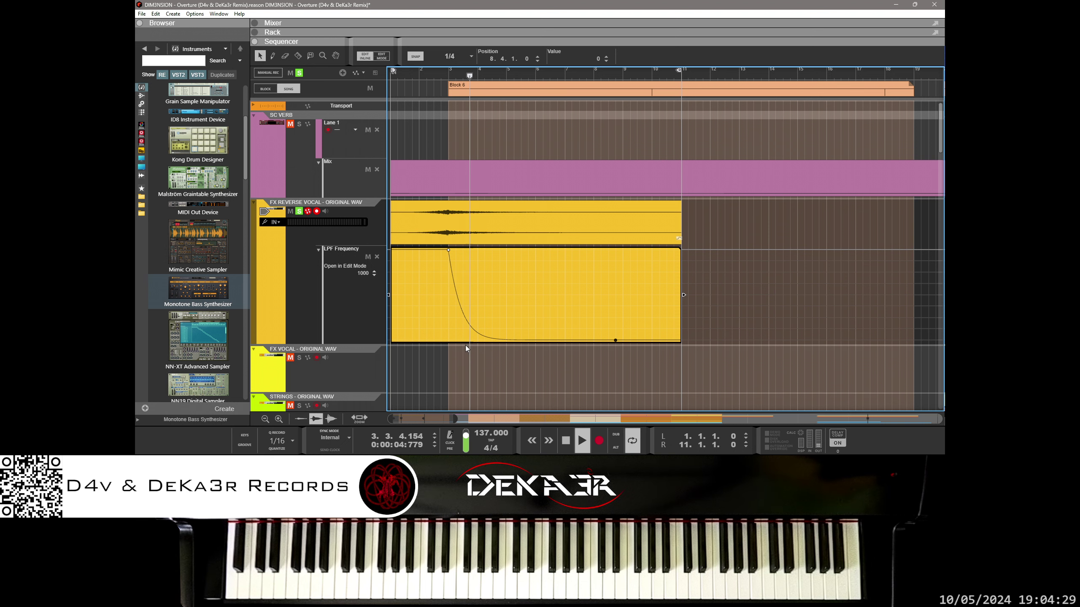
# Step: Reshape the LPF Frequency automation into a gentler falling curve with its end point at bar 11, and play it from the start
pyautogui.moveTo(477, 319); pyautogui.dragTo(527, 298)
pyautogui.press('KP_1')
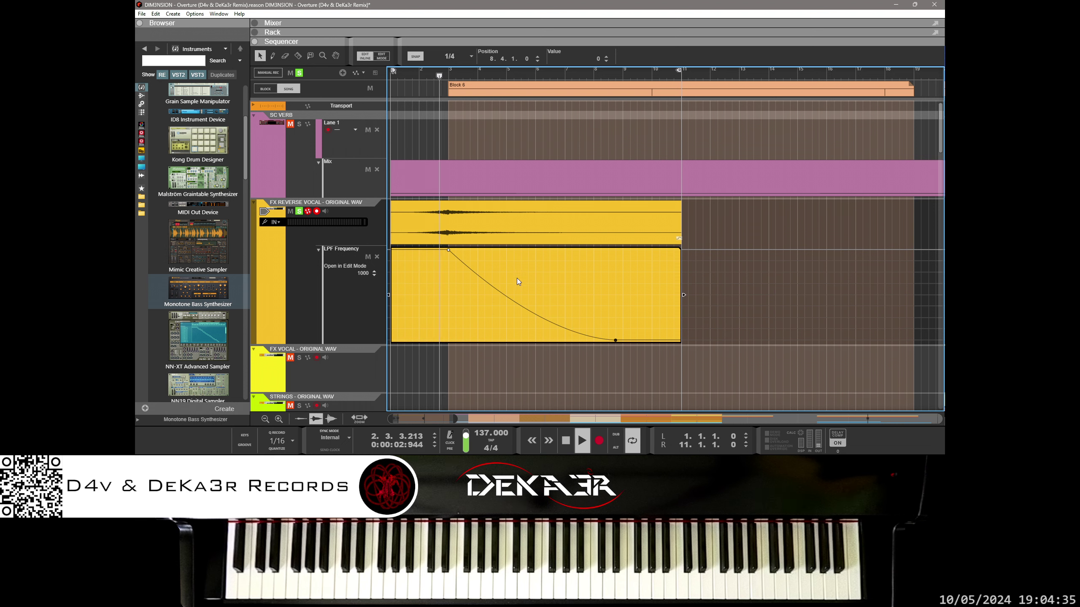
pyautogui.click(615, 339)
pyautogui.moveTo(615, 339); pyautogui.dragTo(680, 342)
pyautogui.moveTo(616, 328); pyautogui.dragTo(619, 334)
pyautogui.press('KP_1')
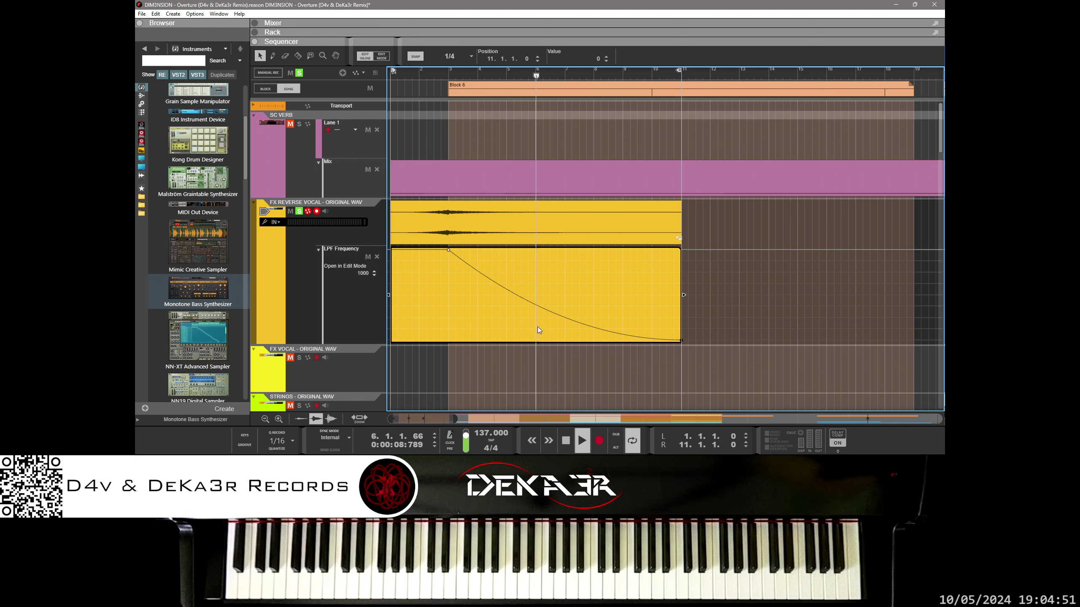
pyautogui.press('KP_1')
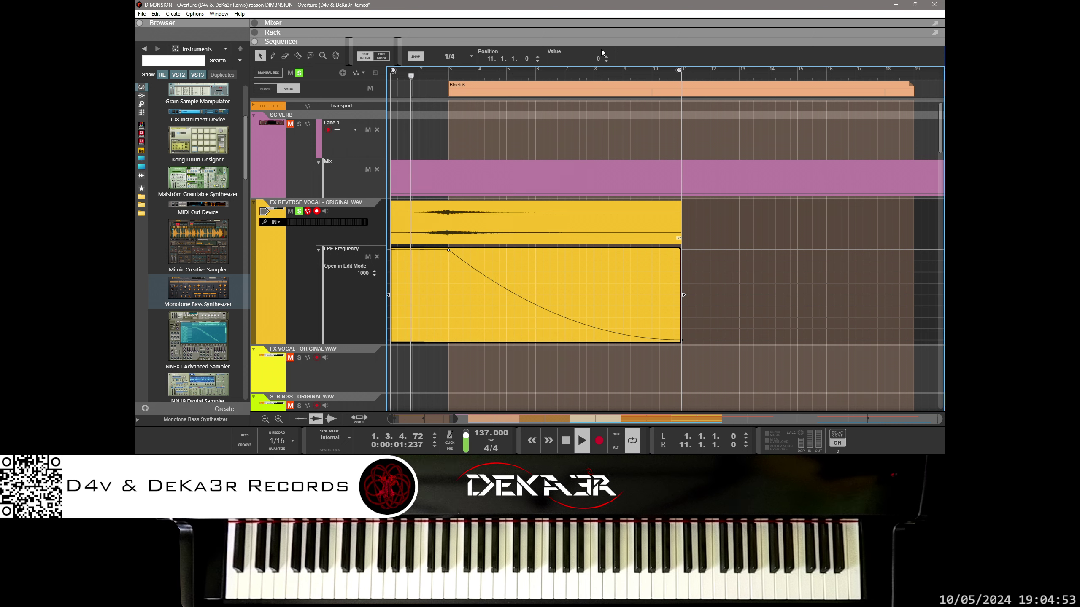
# Step: Reveal the rack above the sequencer and bring the SECONDS mixer into view
pyautogui.moveTo(604, 41); pyautogui.dragTo(606, 200)
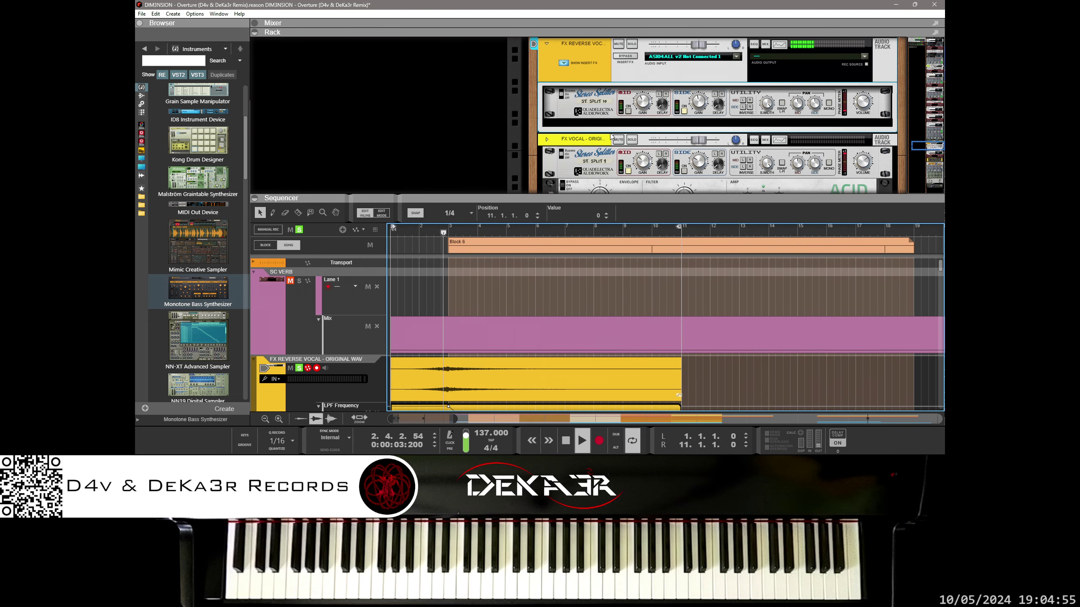
pyautogui.scroll(2, 614, 125)
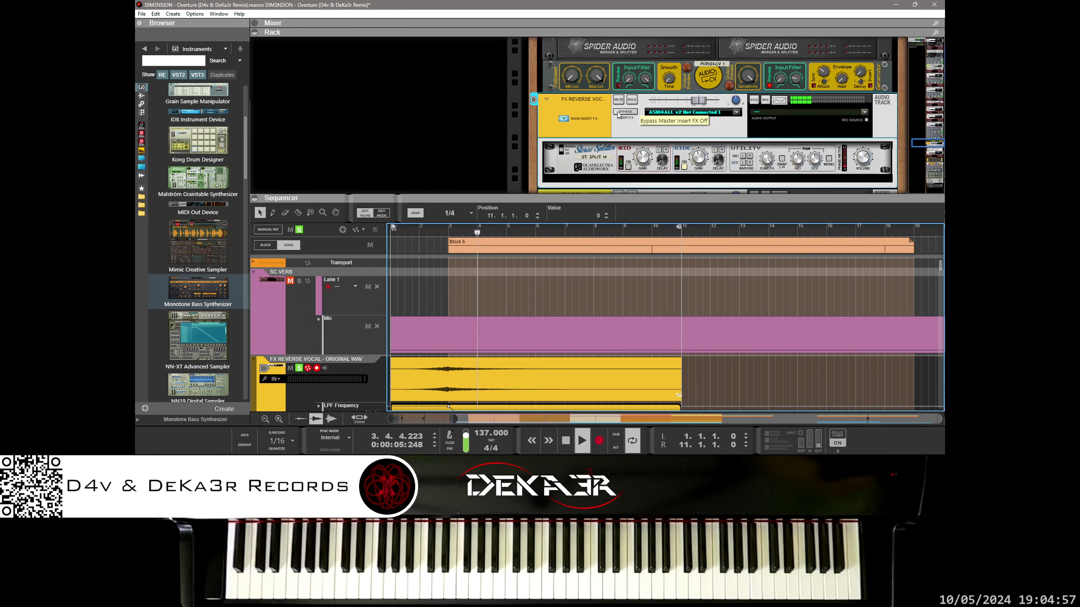
pyautogui.scroll(5, 617, 114)
pyautogui.scroll(2, 618, 115)
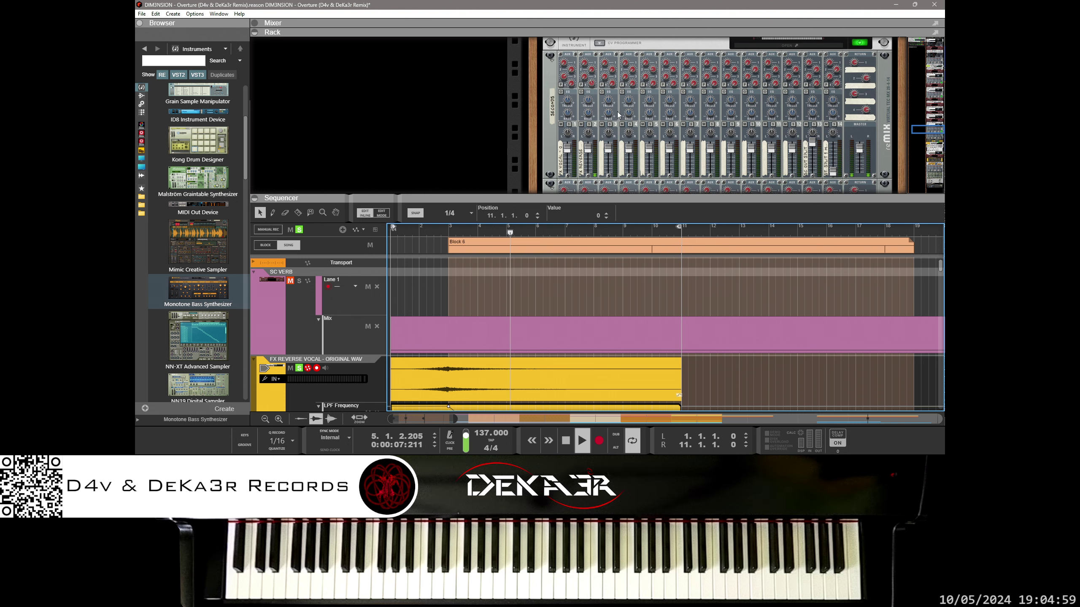
# Step: Try out the Channel 2 treble knob on the SECONDS mixer during playback and check the mixer's cabling
pyautogui.click(589, 104)
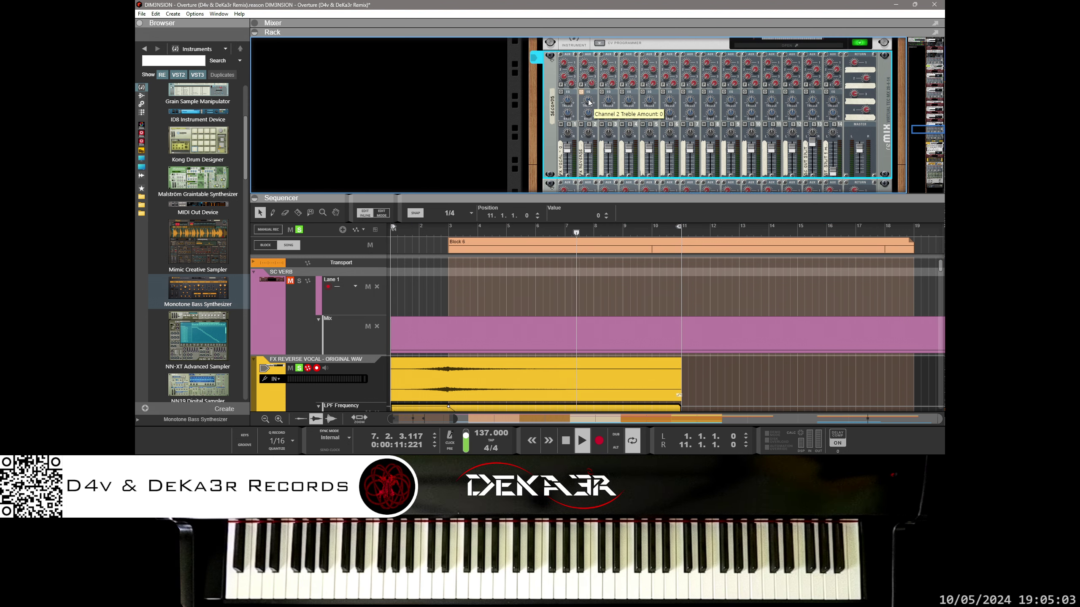
pyautogui.moveTo(588, 103); pyautogui.dragTo(594, 172)
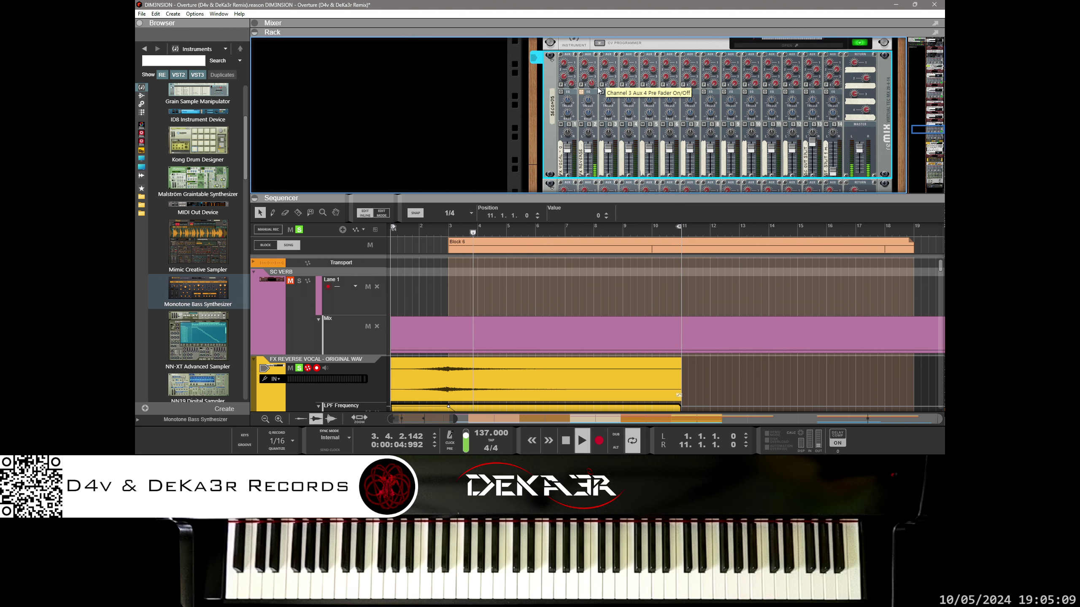
pyautogui.press('Tab')
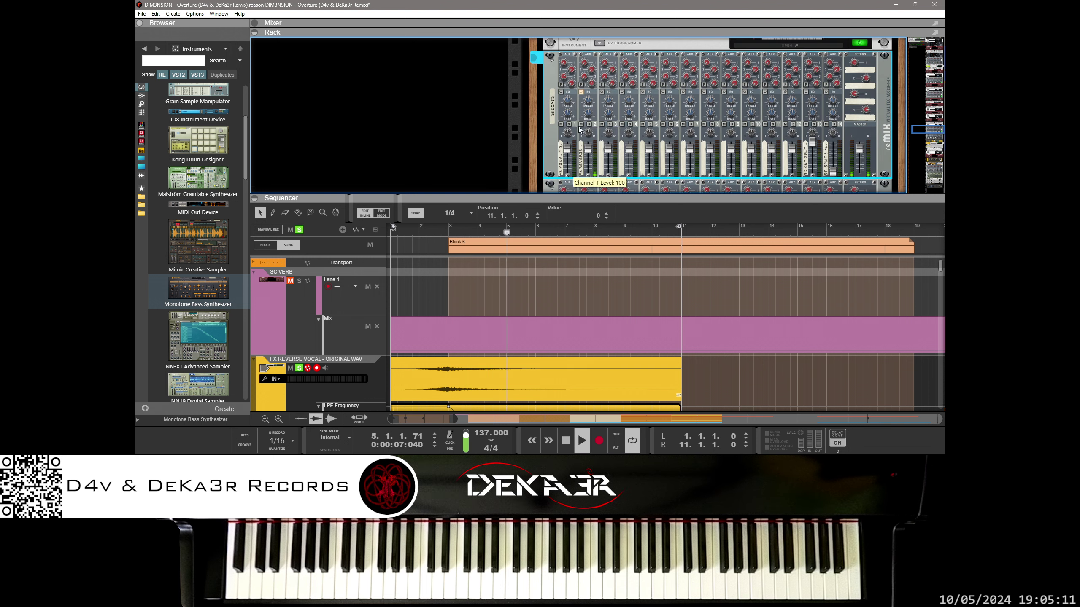
pyautogui.press('Tab')
# Step: Create an automation lane for the SECONDS mixer's Channel 2 treble and move that track directly below FX REVERSE VOCAL
pyautogui.keyDown('alt'); pyautogui.click(589, 100); pyautogui.keyUp('alt')
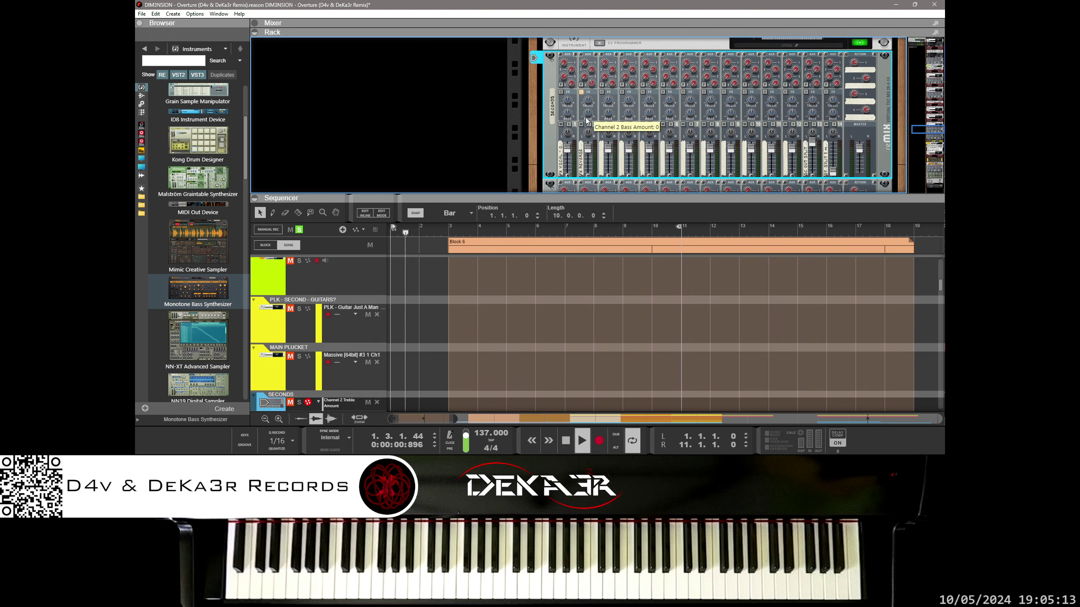
pyautogui.moveTo(589, 101); pyautogui.dragTo(605, 215)
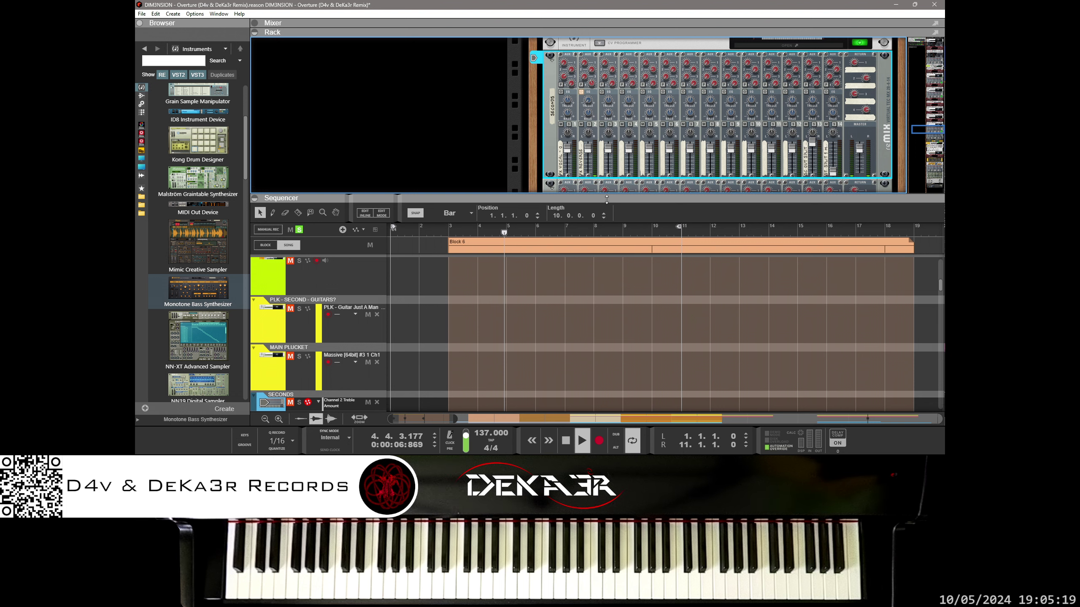
pyautogui.scroll(-2, 604, 273)
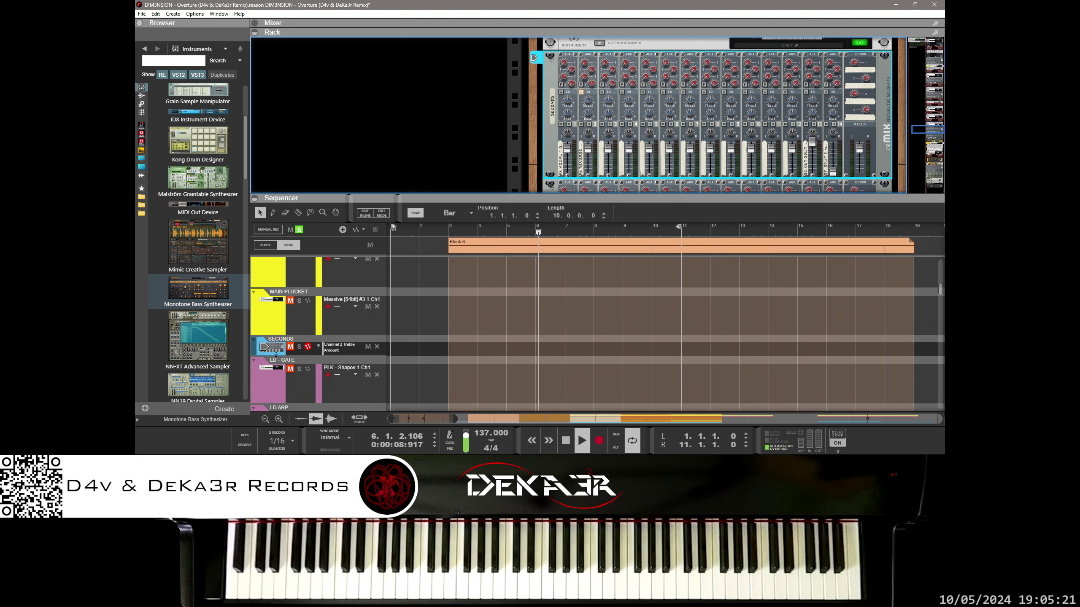
pyautogui.moveTo(255, 351); pyautogui.dragTo(294, 313)
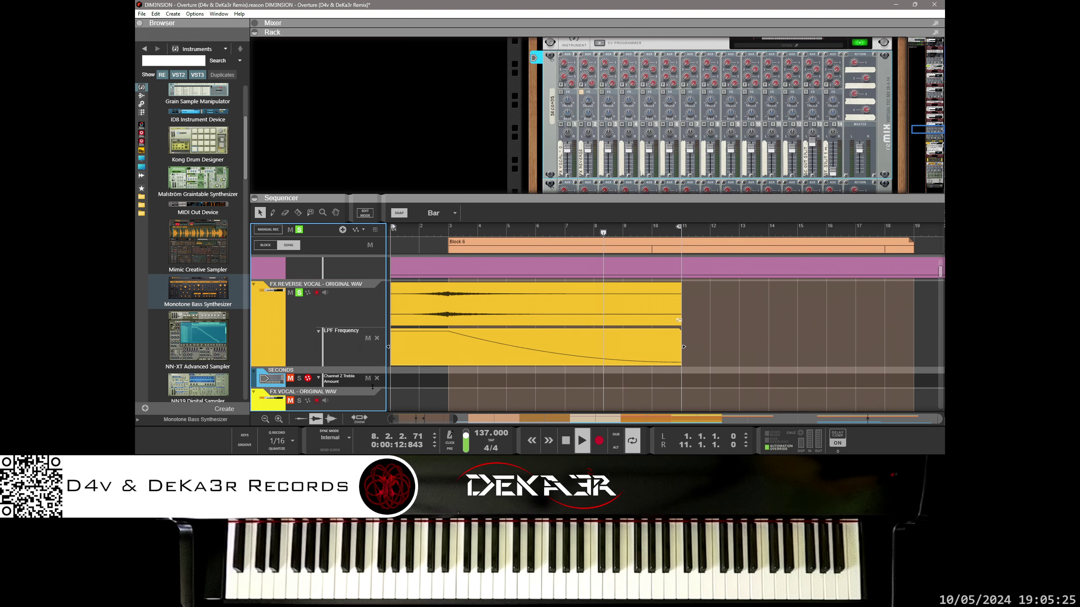
# Step: Solo the SECONDS track and create a Channel 2 Treble Amount clip from bar 1 to bar 11, opened for editing
pyautogui.doubleClick(401, 382)
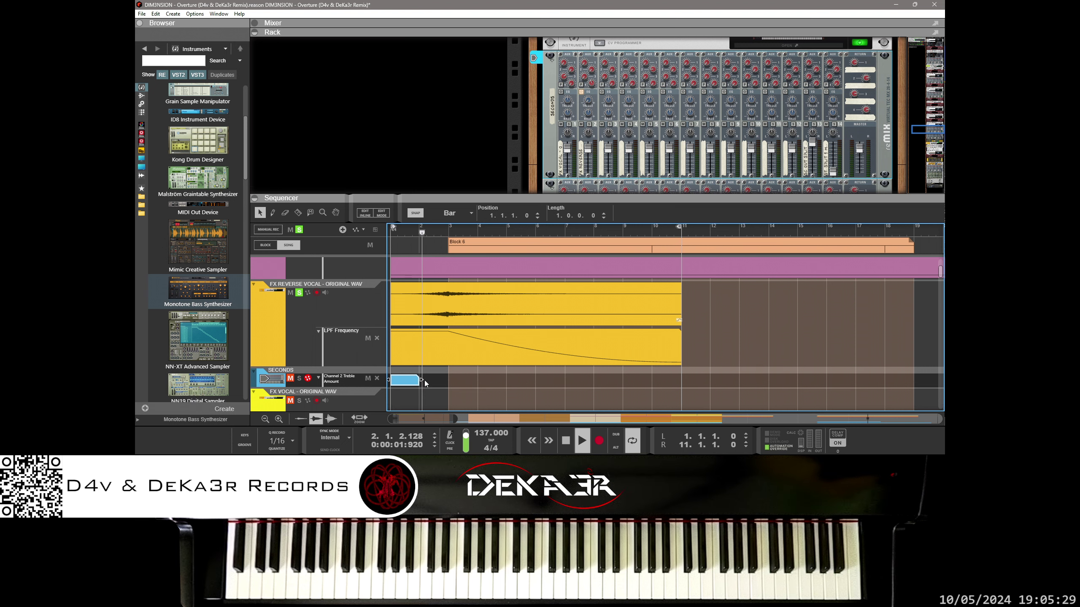
pyautogui.moveTo(424, 381); pyautogui.dragTo(638, 364)
pyautogui.click(299, 378)
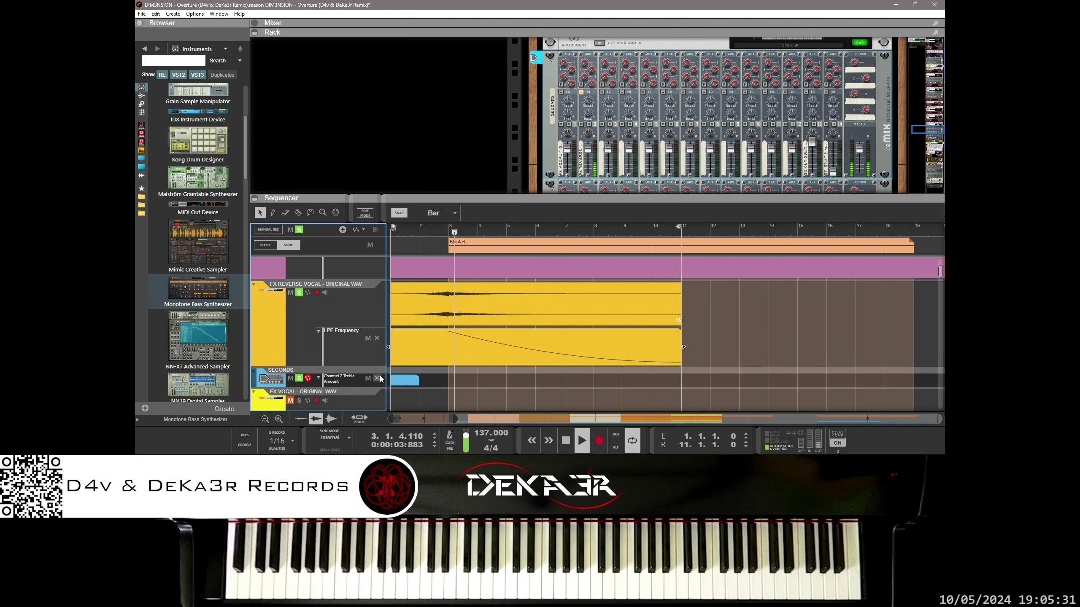
pyautogui.click(407, 382)
pyautogui.moveTo(421, 379); pyautogui.dragTo(655, 371)
pyautogui.doubleClick(503, 388)
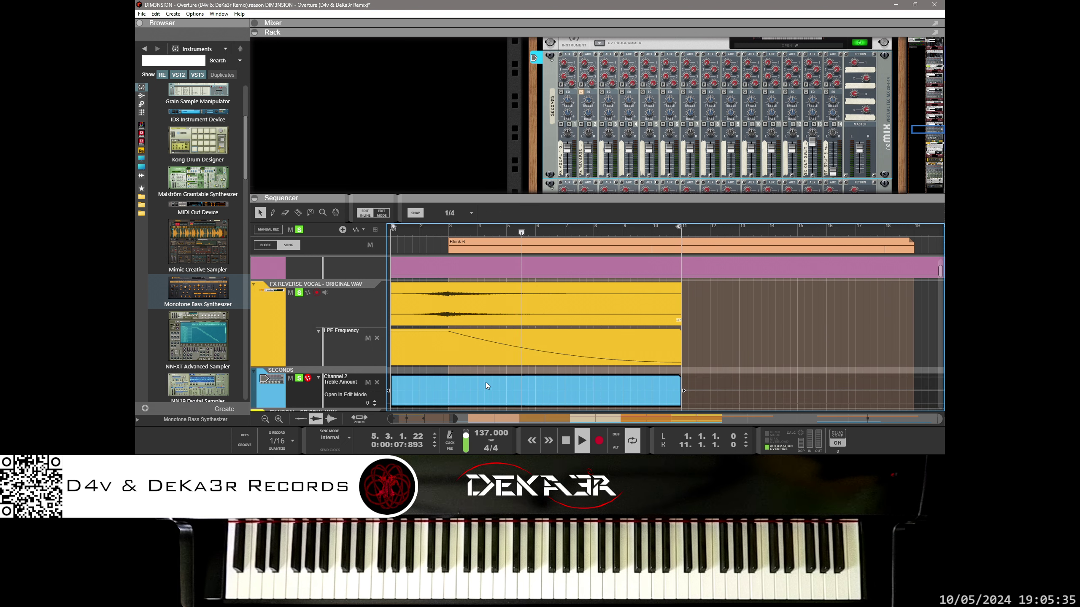
# Step: Draw a treble automation ramp in the SECONDS clip falling from 63 at bar 1 to -64 at bar 3
pyautogui.scroll(-2, 487, 383)
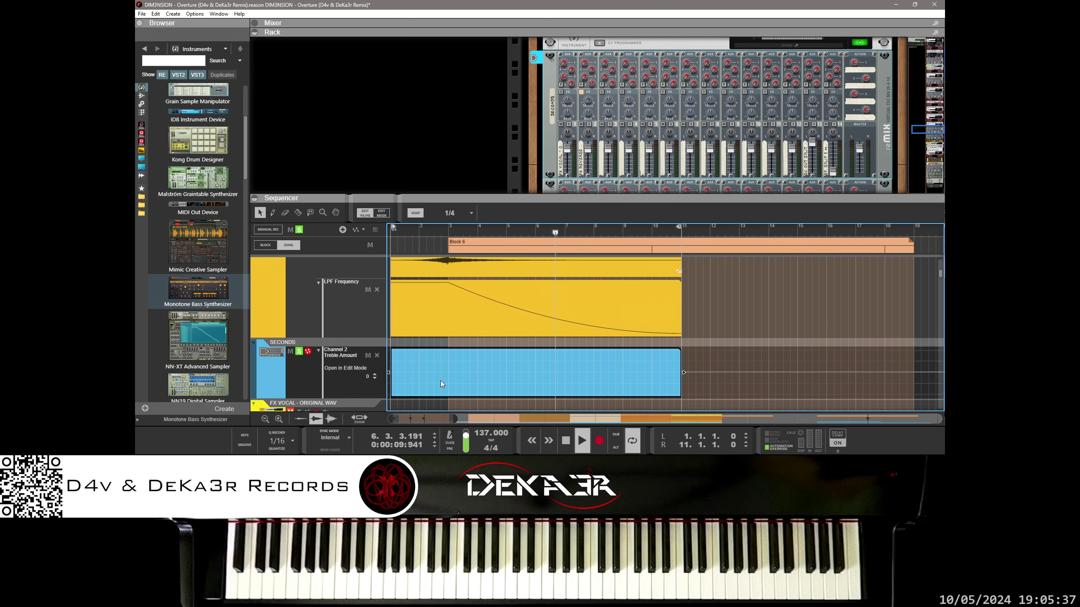
pyautogui.click(412, 364)
pyautogui.press('Delete')
pyautogui.click(428, 356)
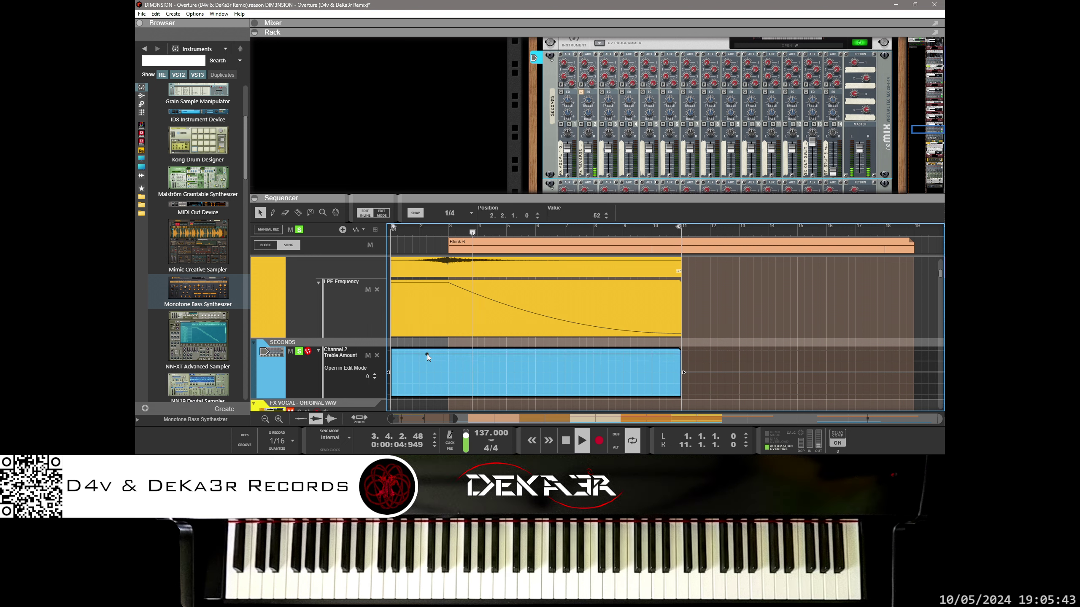
pyautogui.press('Tab')
pyautogui.press('Tab')
pyautogui.moveTo(427, 354); pyautogui.dragTo(390, 345)
pyautogui.press('KP_1')
pyautogui.press('space')
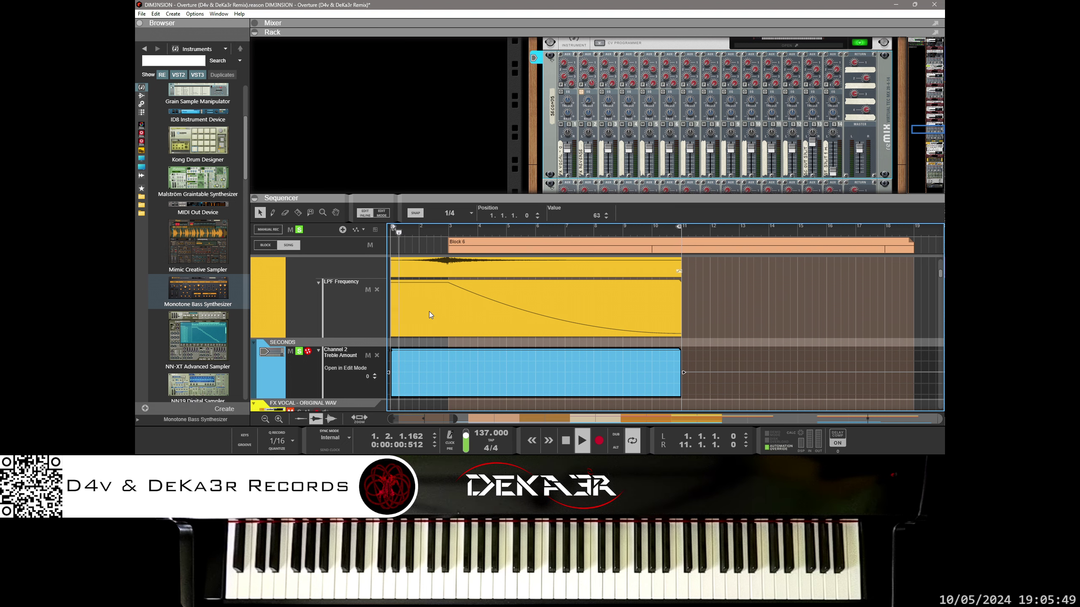
pyautogui.click(442, 351)
pyautogui.moveTo(442, 350); pyautogui.dragTo(448, 396)
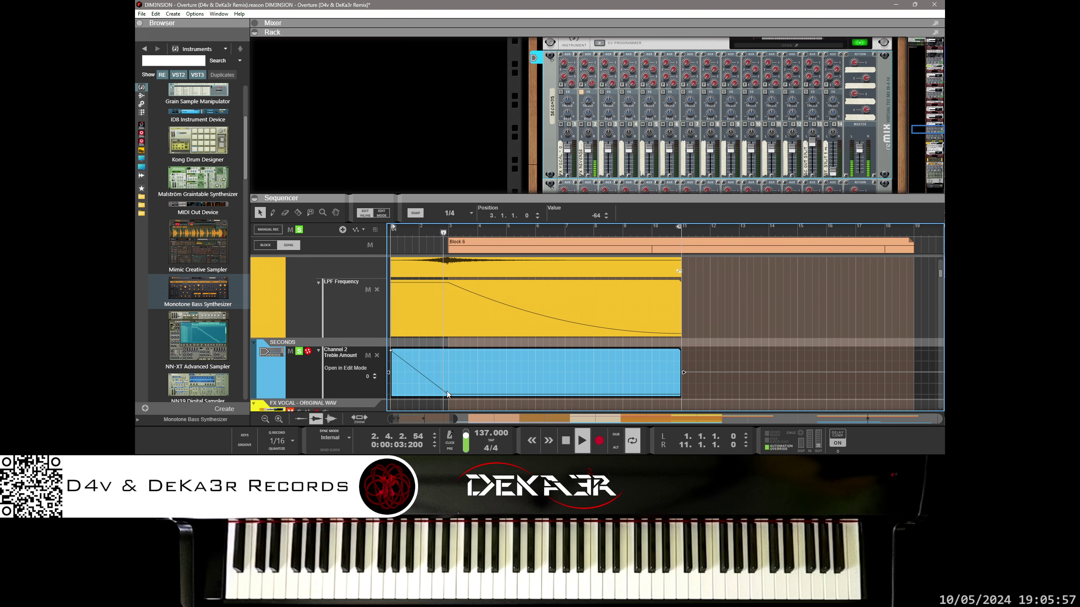
# Step: Leave clip editing and delete the Channel 2 Treble Amount clip from the SECONDS track
pyautogui.click(709, 306)
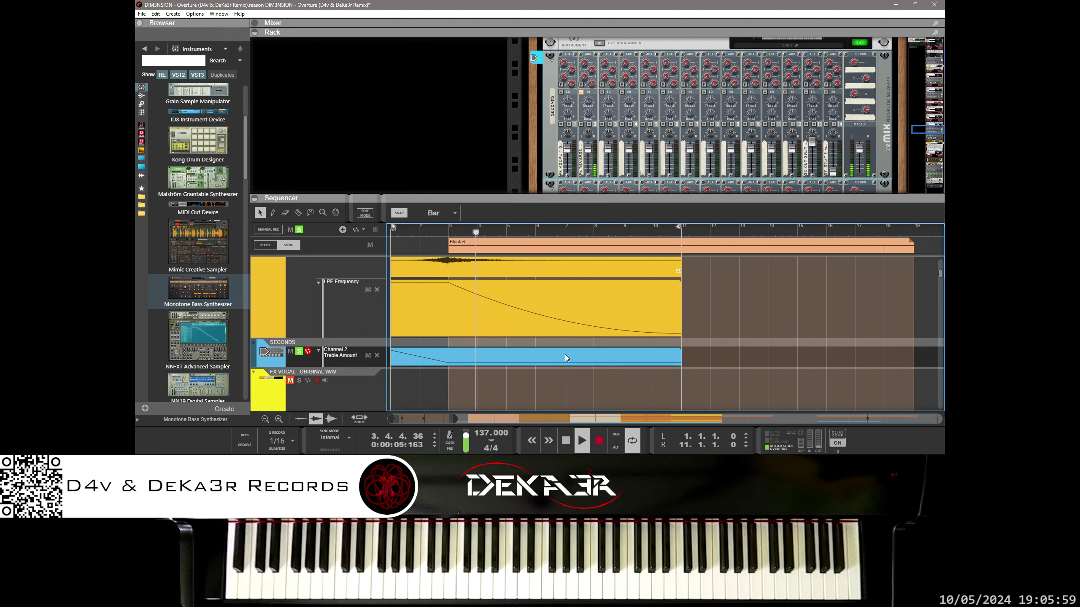
pyautogui.click(482, 359)
pyautogui.press('Delete')
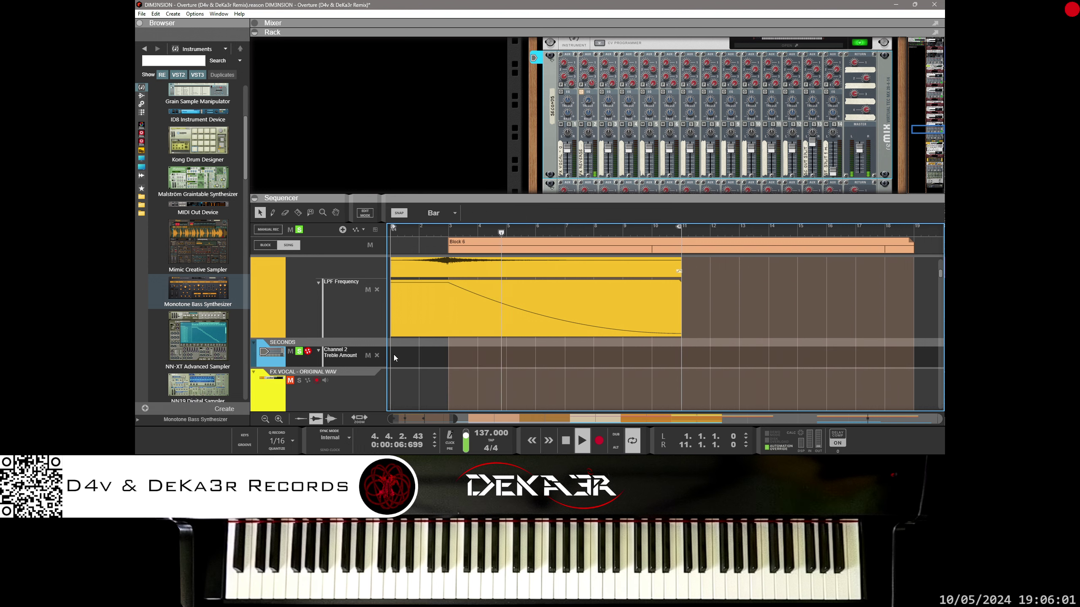
# Step: Create a four-bar Channel 2 Treble Amount clip at bar 1 on the SECONDS track and open it for editing
pyautogui.click(309, 361)
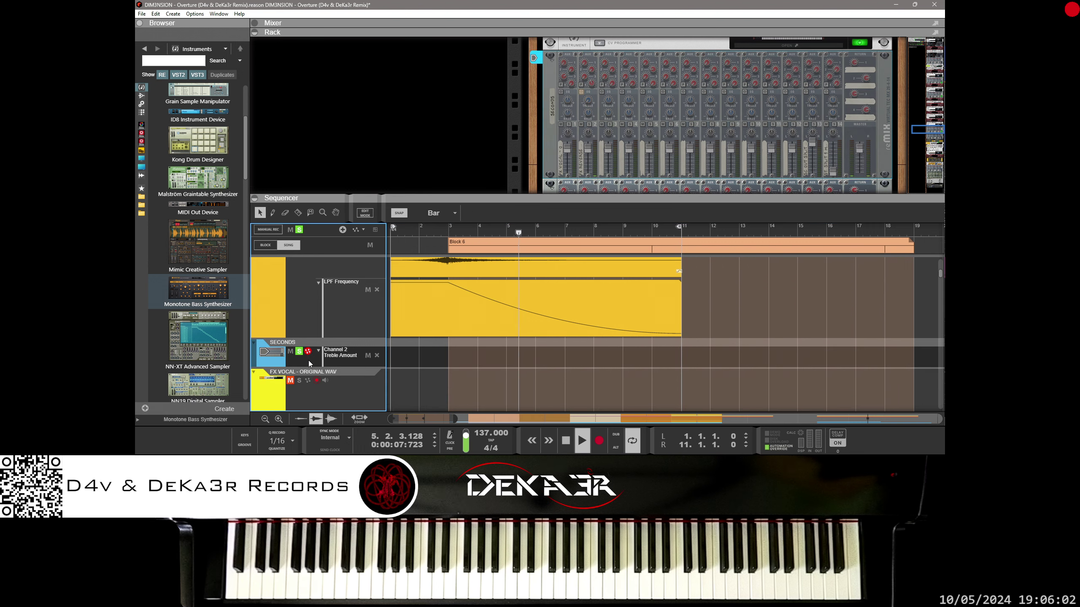
pyautogui.rightClick(589, 102)
pyautogui.click(593, 105)
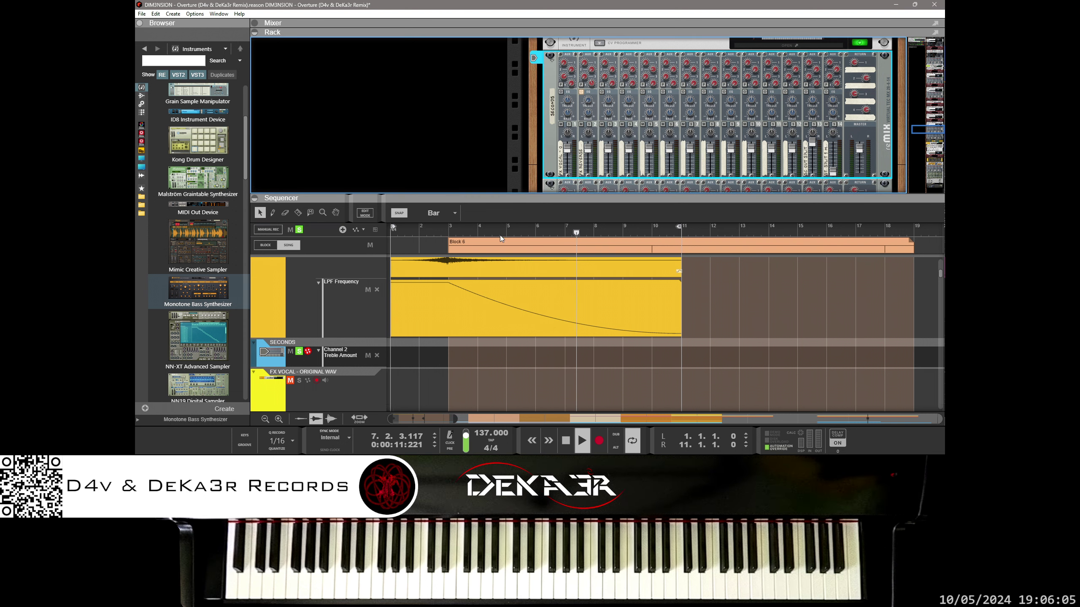
pyautogui.doubleClick(395, 351)
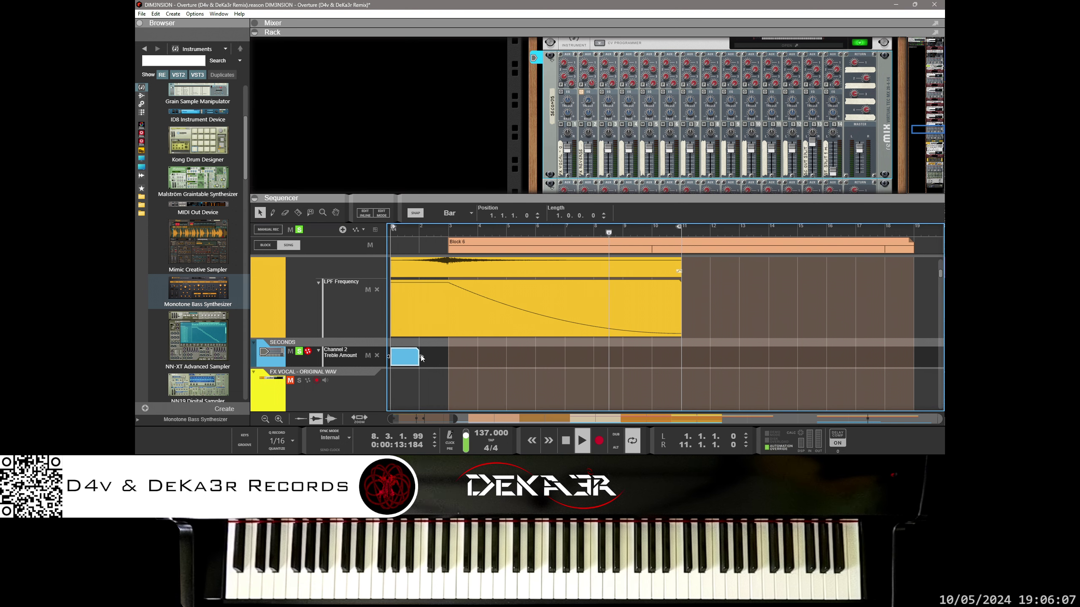
pyautogui.moveTo(422, 358); pyautogui.dragTo(506, 358)
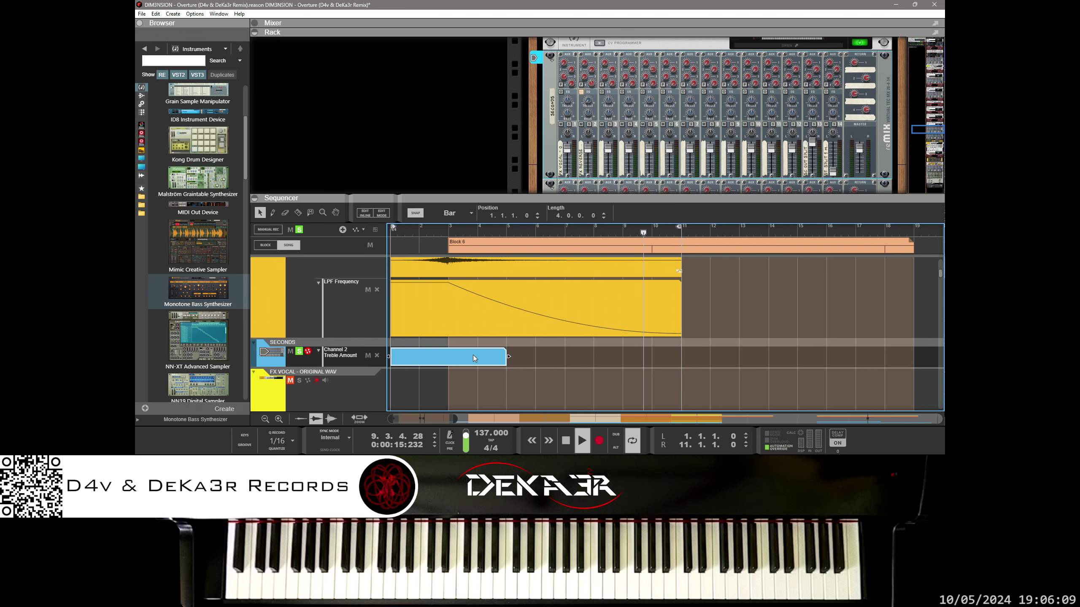
pyautogui.doubleClick(473, 354)
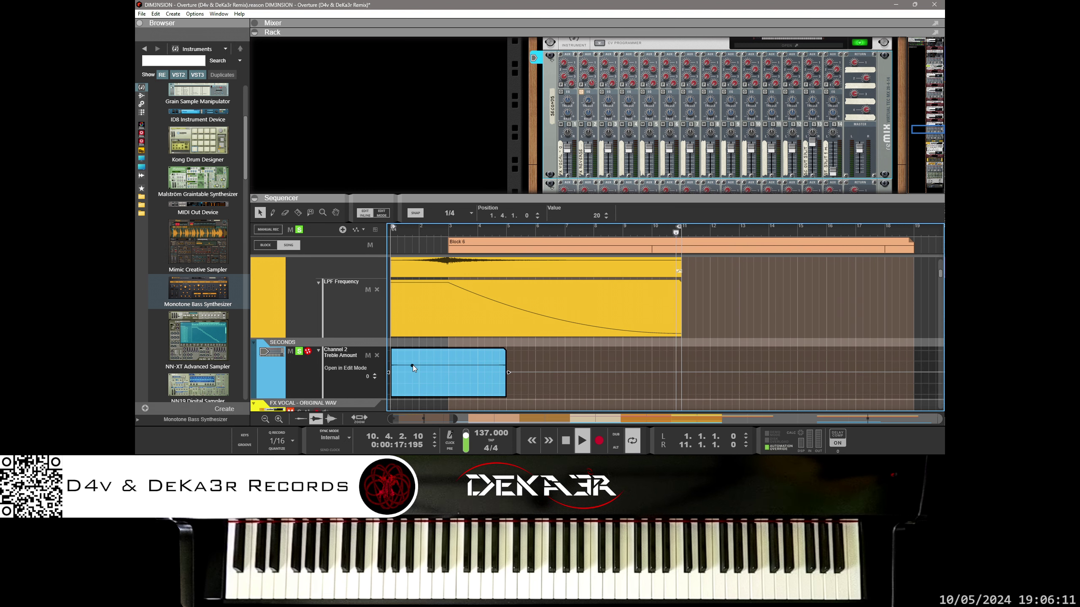
# Step: Shape the treble automation to fall from 58 at bar 1 to -64 at bar 5, and play it from the start
pyautogui.click(589, 102)
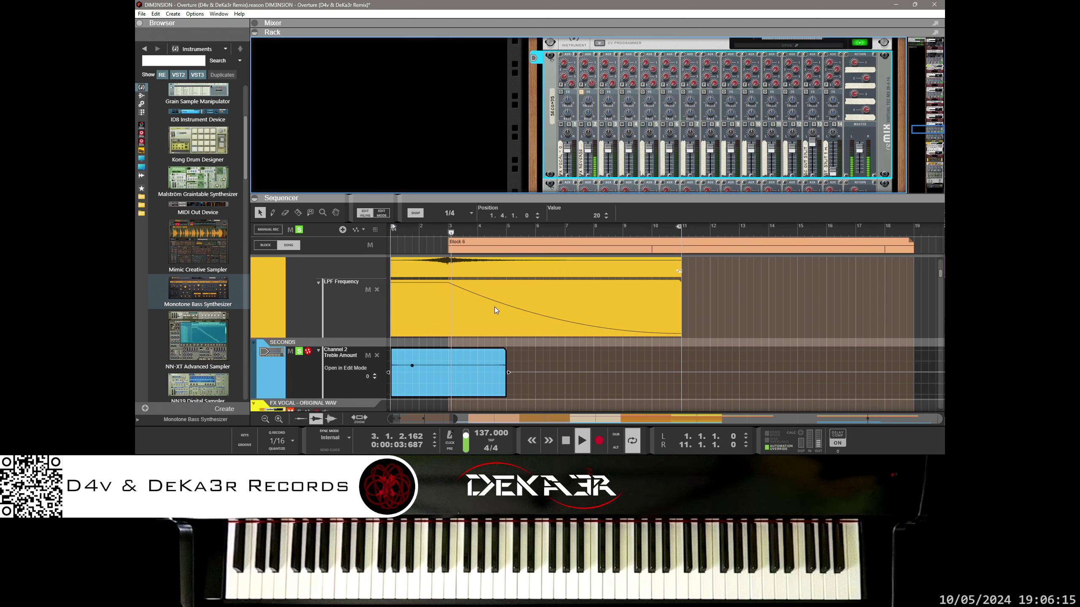
pyautogui.moveTo(413, 366); pyautogui.dragTo(392, 353)
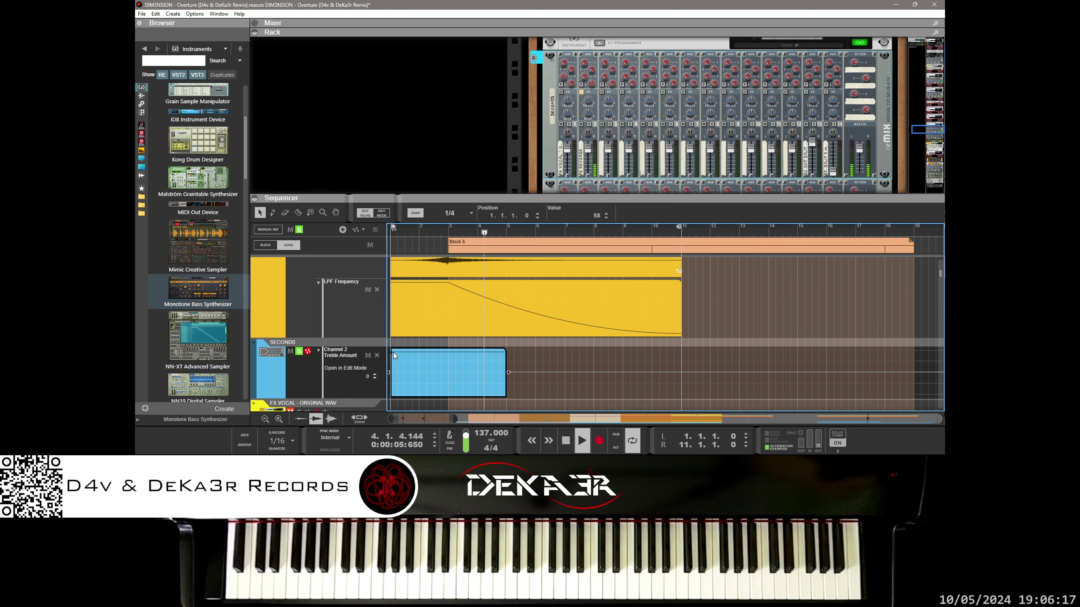
pyautogui.press('KP_1')
pyautogui.press('space')
pyautogui.click(459, 352)
pyautogui.moveTo(459, 352); pyautogui.dragTo(503, 401)
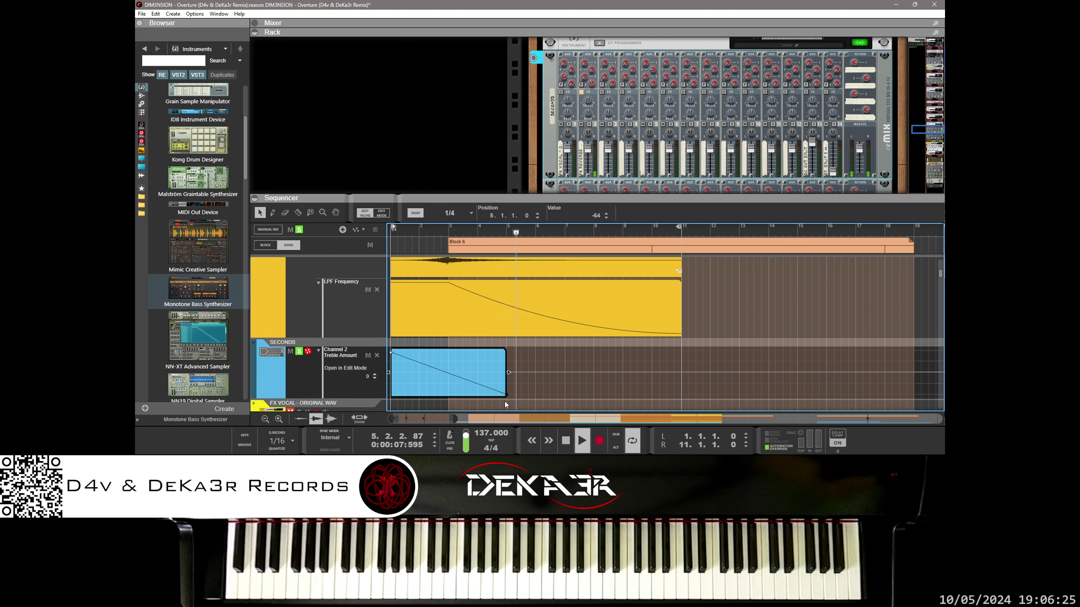
pyautogui.press('1')
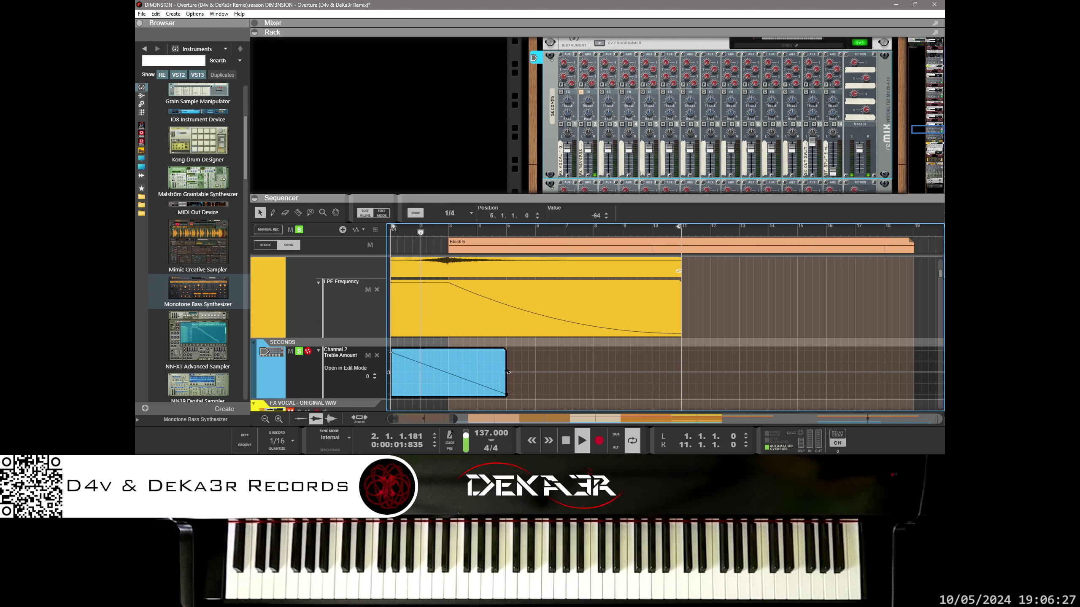
# Step: Extend the treble clip to bar 11 and reshape its automation to rise from -64 at bar 1 to 63 at bar 3
pyautogui.moveTo(508, 372); pyautogui.dragTo(677, 372)
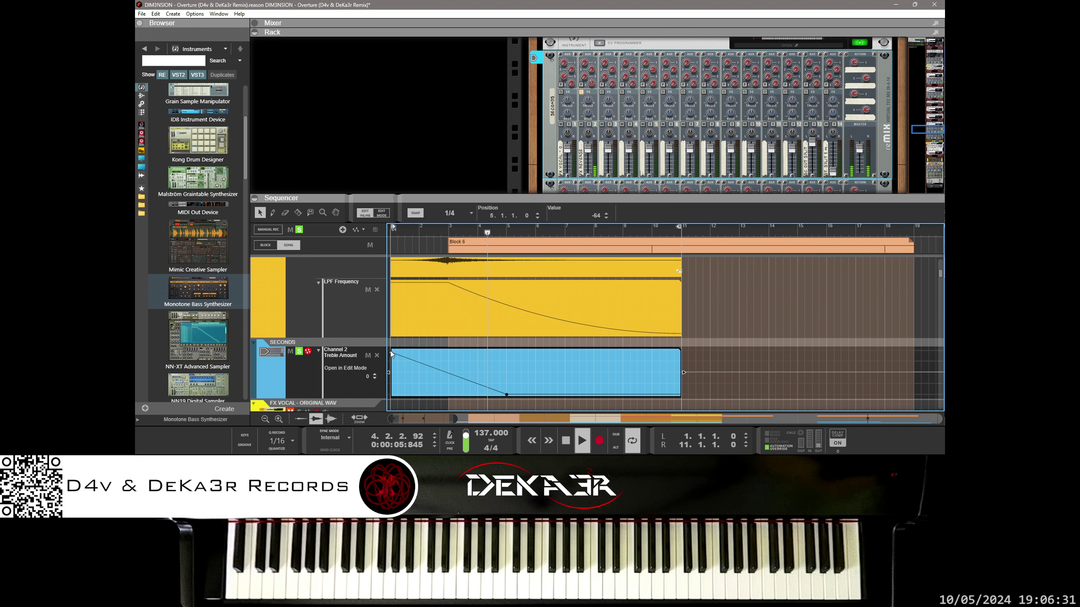
pyautogui.moveTo(391, 353); pyautogui.dragTo(428, 401)
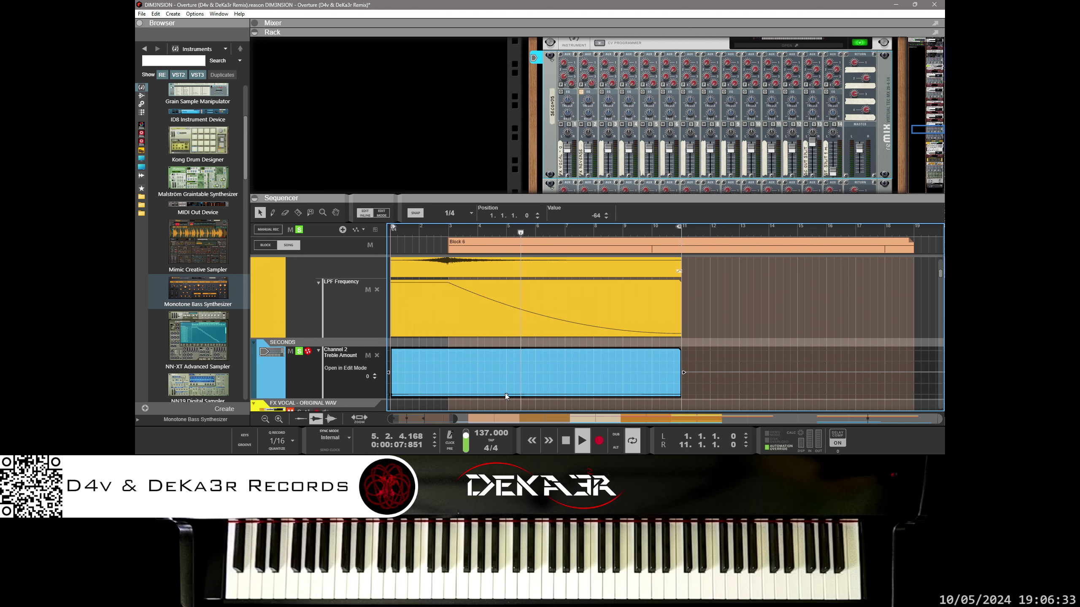
pyautogui.moveTo(505, 394); pyautogui.dragTo(486, 354)
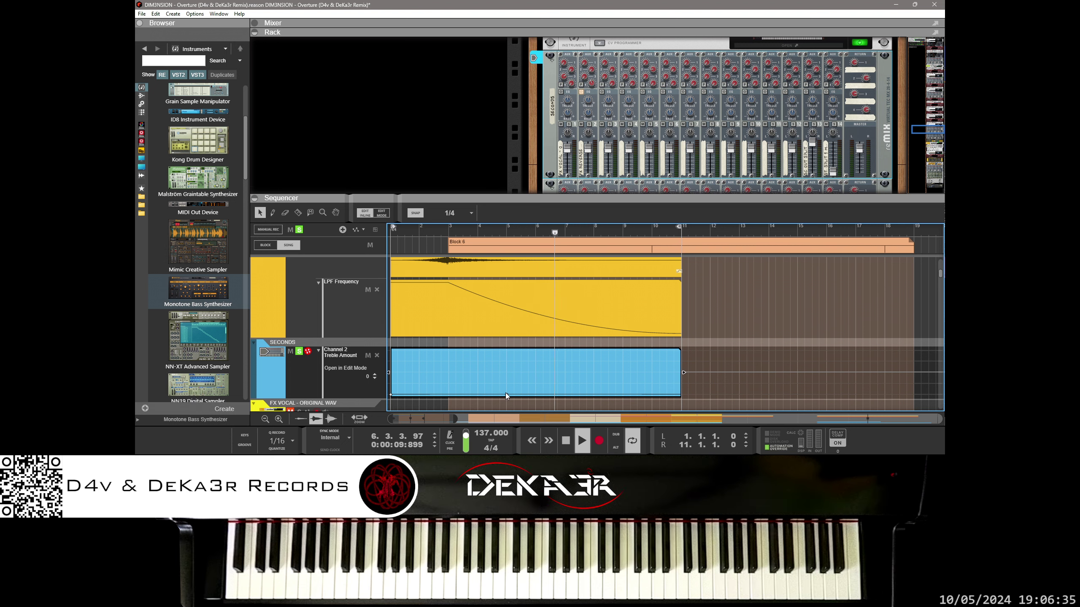
pyautogui.click(506, 395)
pyautogui.moveTo(506, 395); pyautogui.dragTo(451, 334)
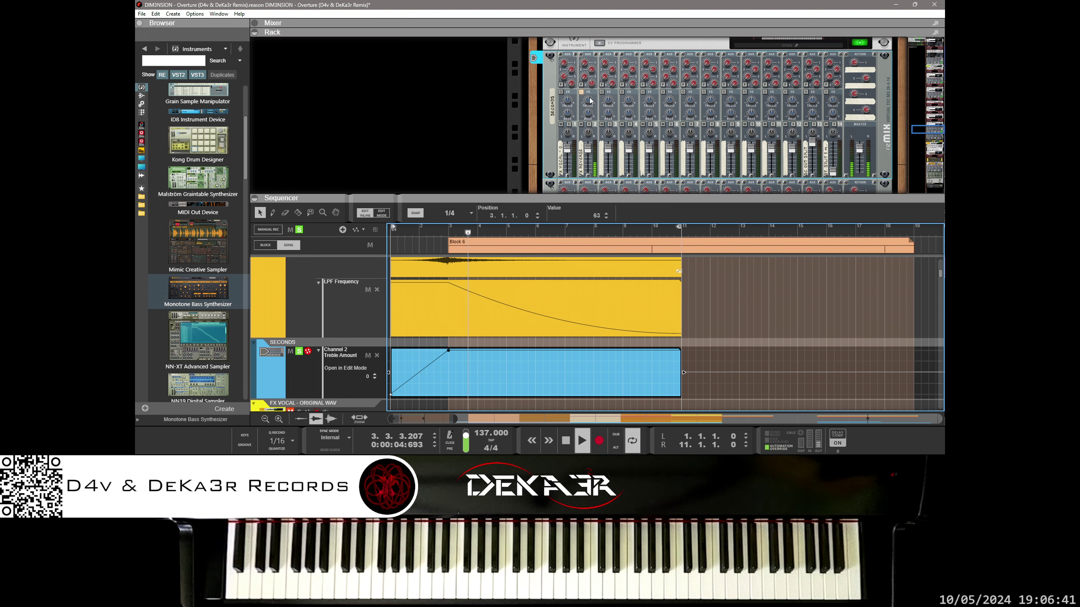
# Step: Leave clip editing and delete the Channel 2 Treble Amount clip spanning bars 1 to 11
pyautogui.moveTo(591, 101)
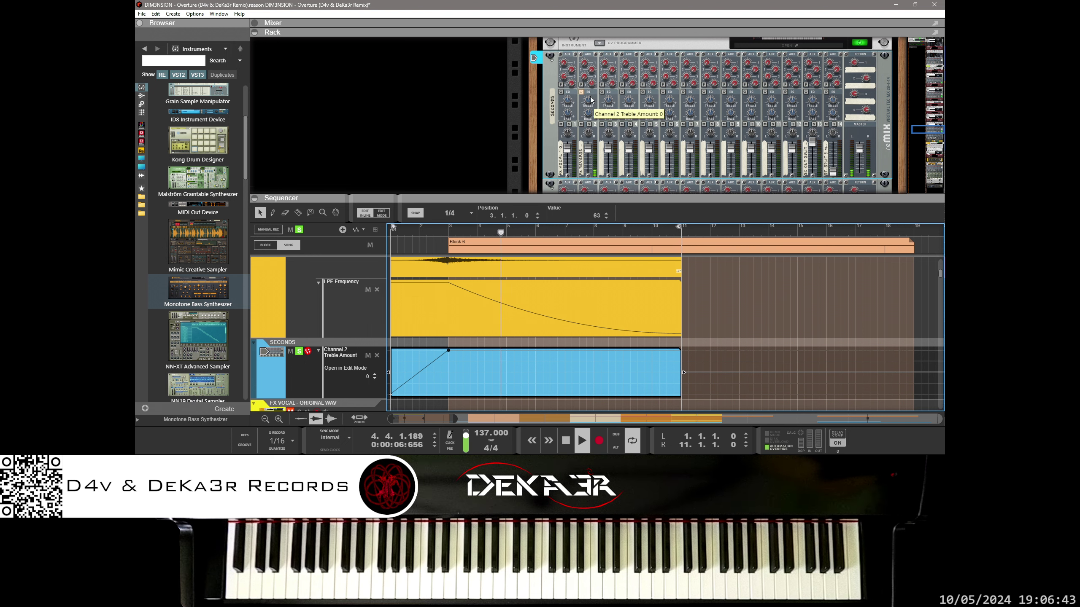
pyautogui.click(711, 315)
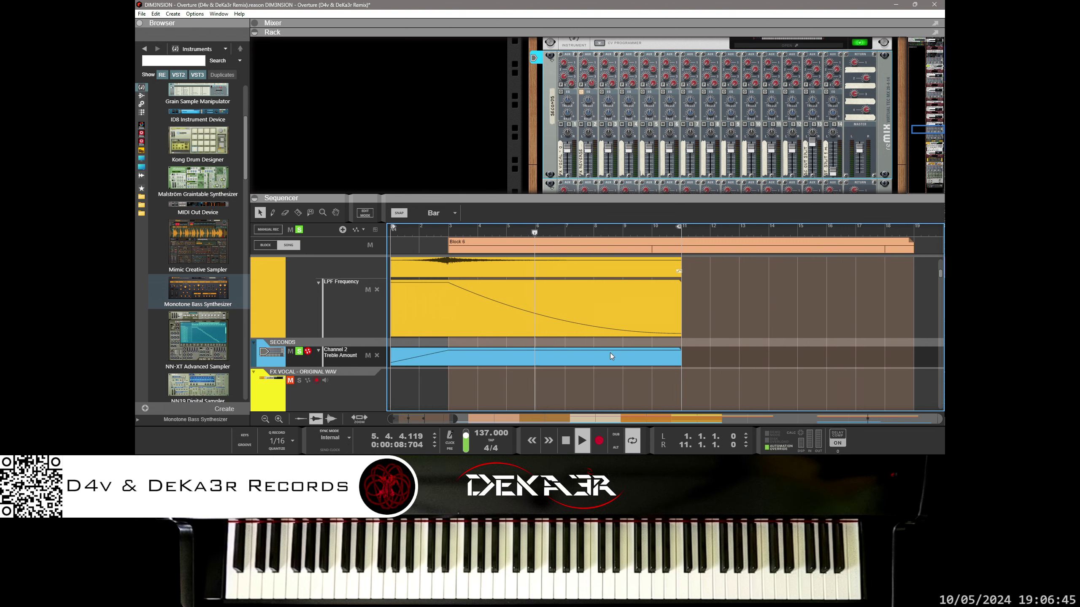
pyautogui.press('Delete')
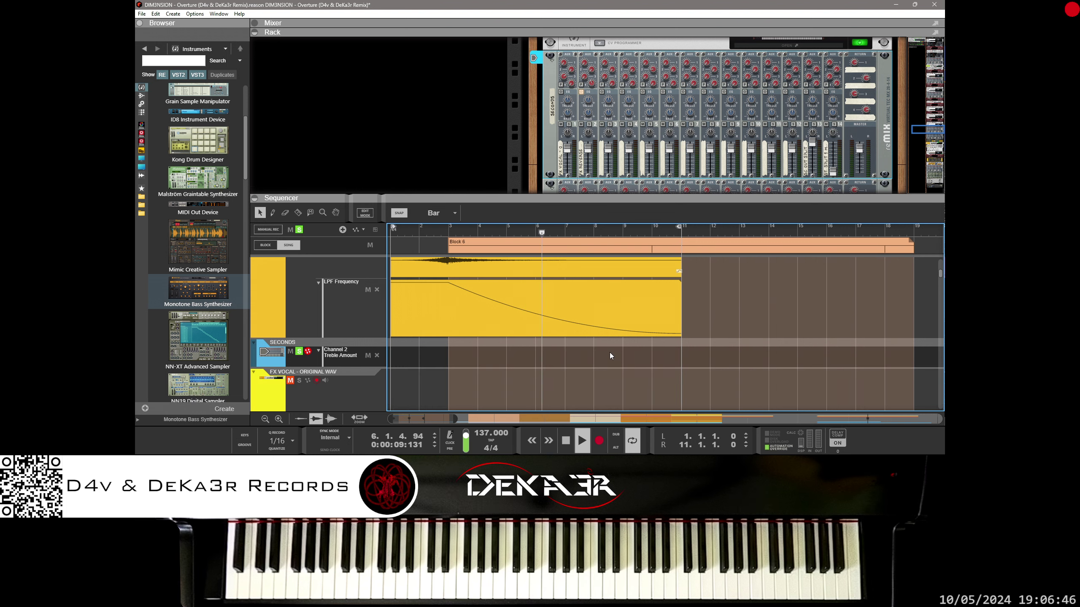
# Step: Switch off Channel 2's EQ on the SECONDS mixer and delete the SECONDS track from the sequencer, keeping the device
pyautogui.click(287, 364)
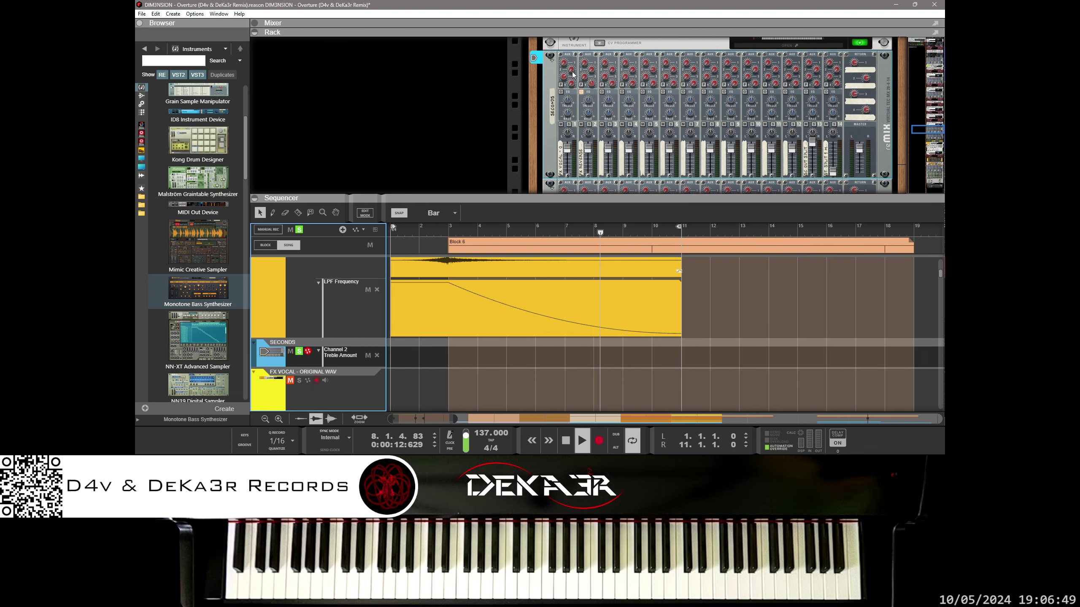
pyautogui.click(585, 93)
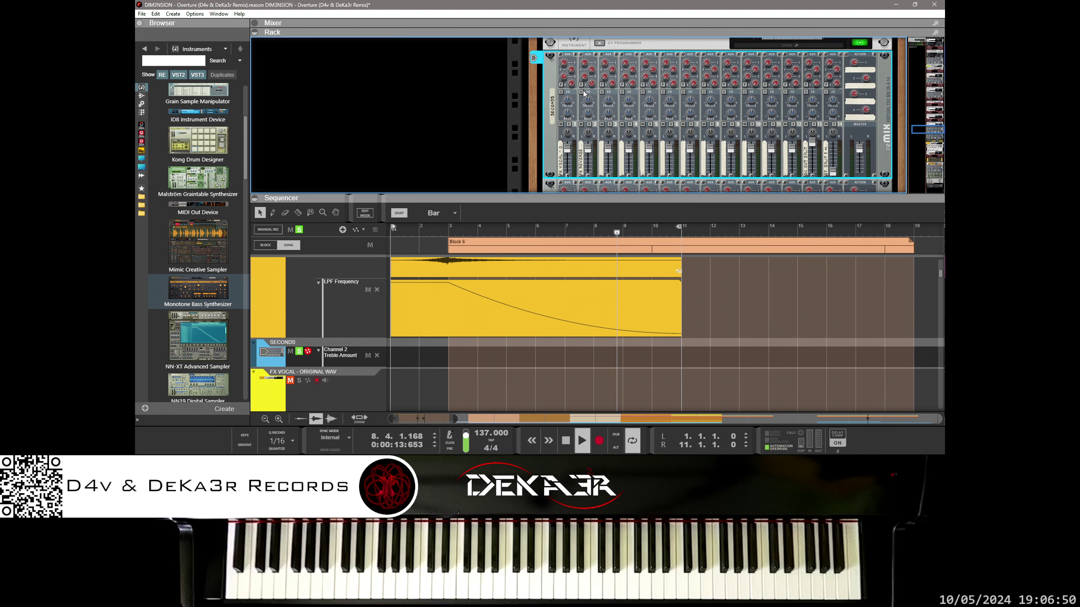
pyautogui.rightClick(279, 362)
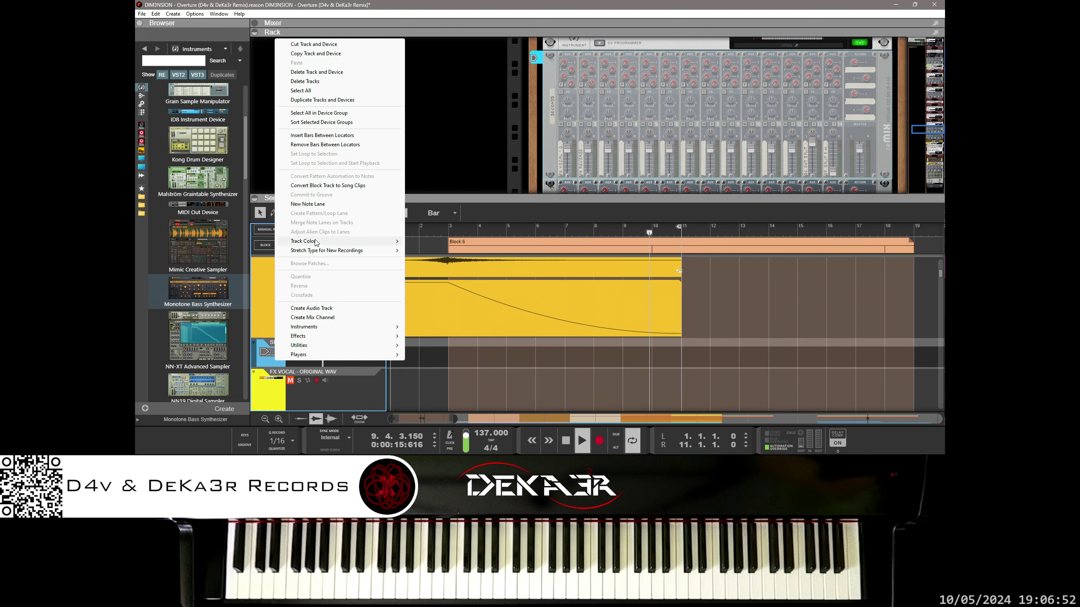
pyautogui.click(331, 83)
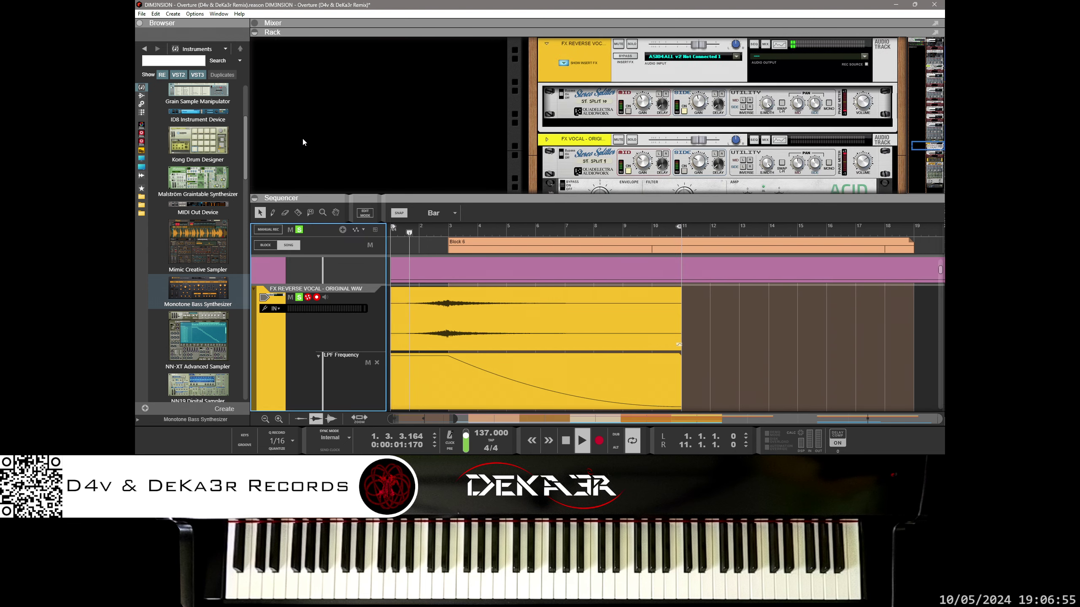
# Step: Turn the rack to its rear and add a PMS-20 Analogue Modelled HP/LP Filter directly below the FX TEXTURES mixer
pyautogui.scroll(-10, 228, 231)
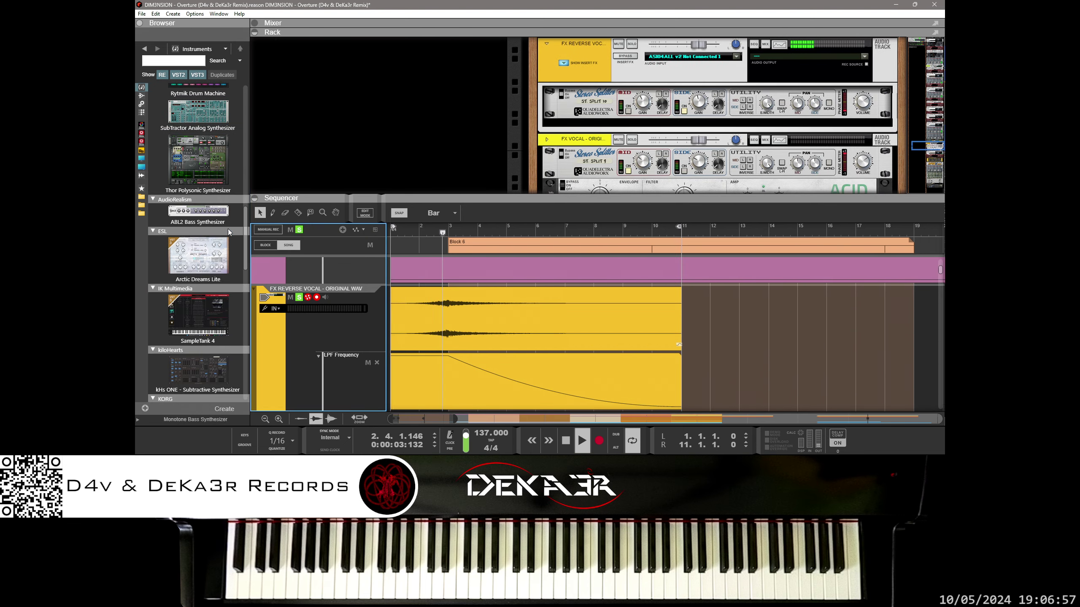
pyautogui.moveTo(560, 197); pyautogui.dragTo(551, 336)
pyautogui.scroll(8, 611, 216)
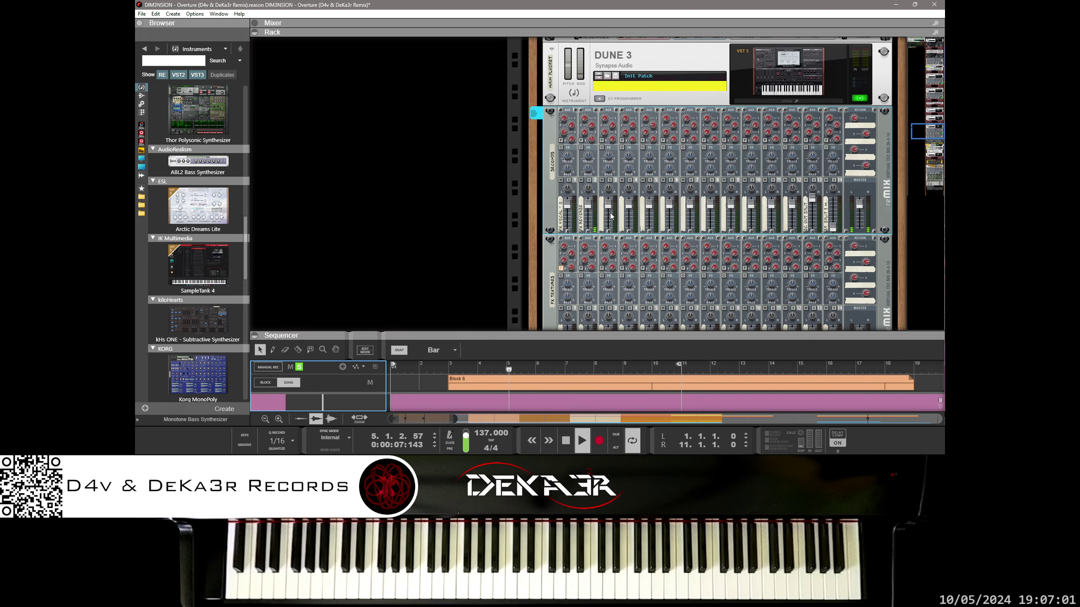
pyautogui.press('Tab')
pyautogui.scroll(-4, 611, 216)
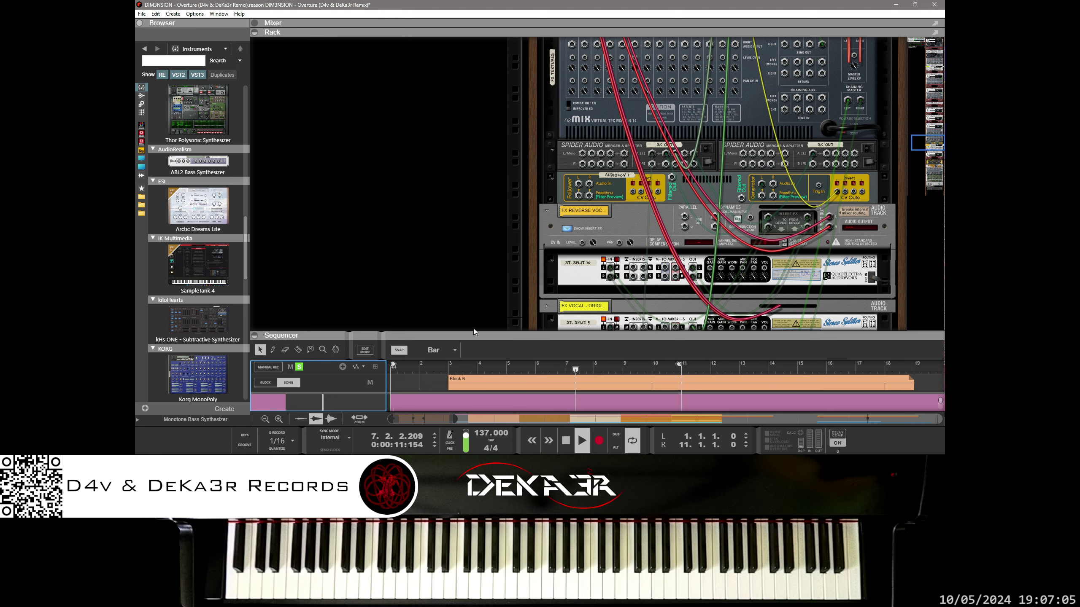
pyautogui.moveTo(476, 335); pyautogui.dragTo(191, 183)
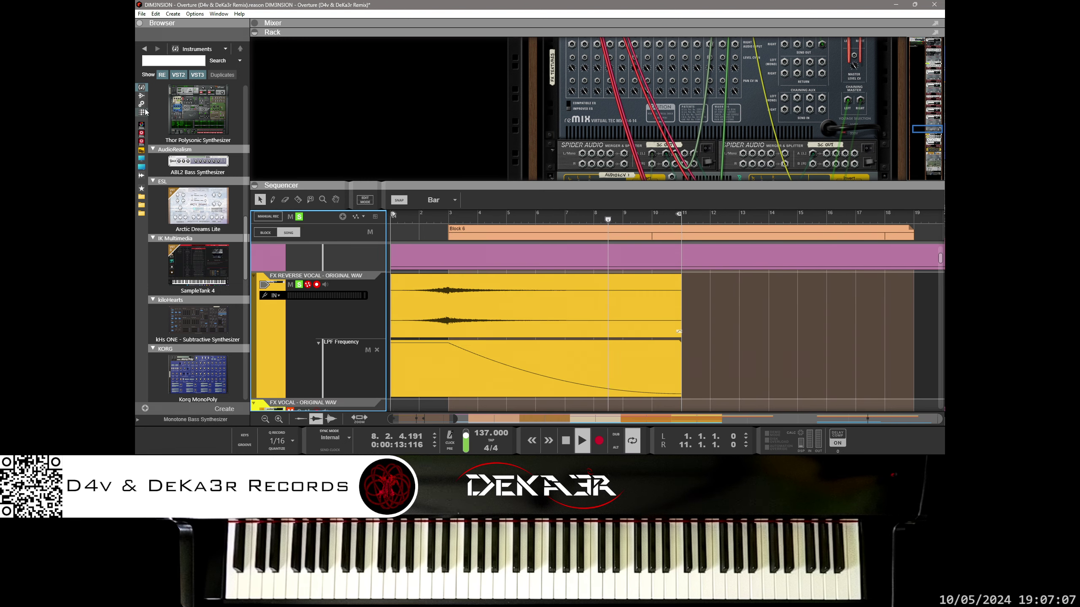
pyautogui.click(140, 96)
pyautogui.scroll(-10, 206, 235)
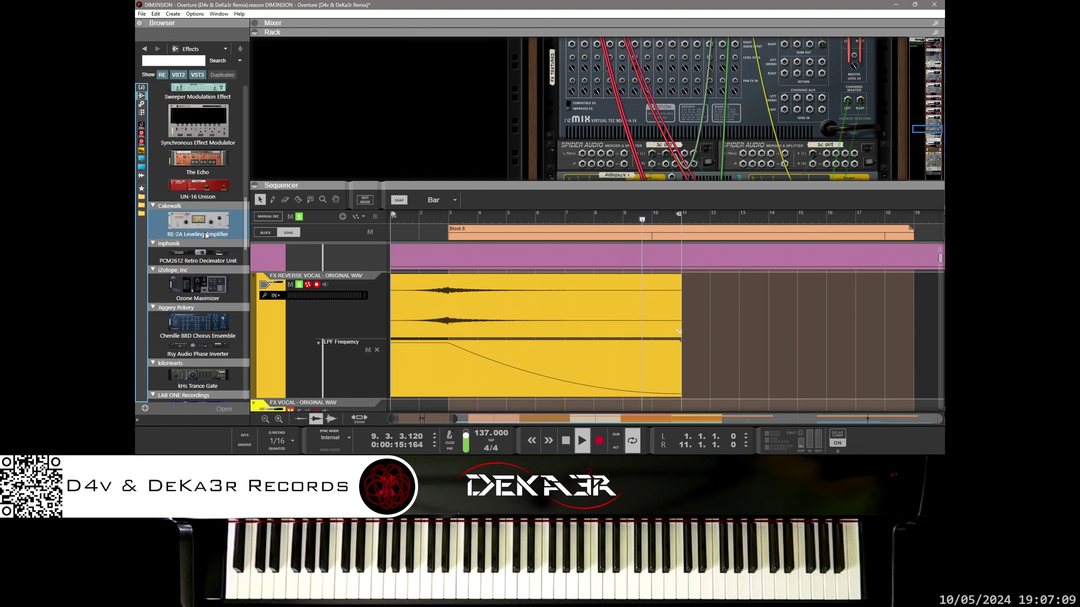
pyautogui.scroll(-5, 205, 235)
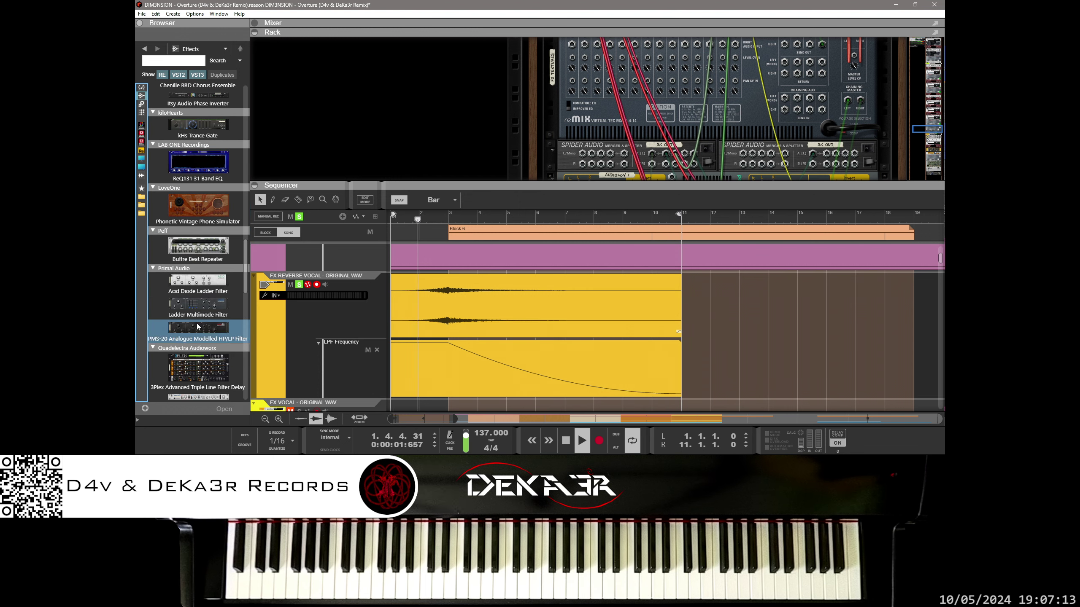
pyautogui.moveTo(198, 328); pyautogui.dragTo(594, 161)
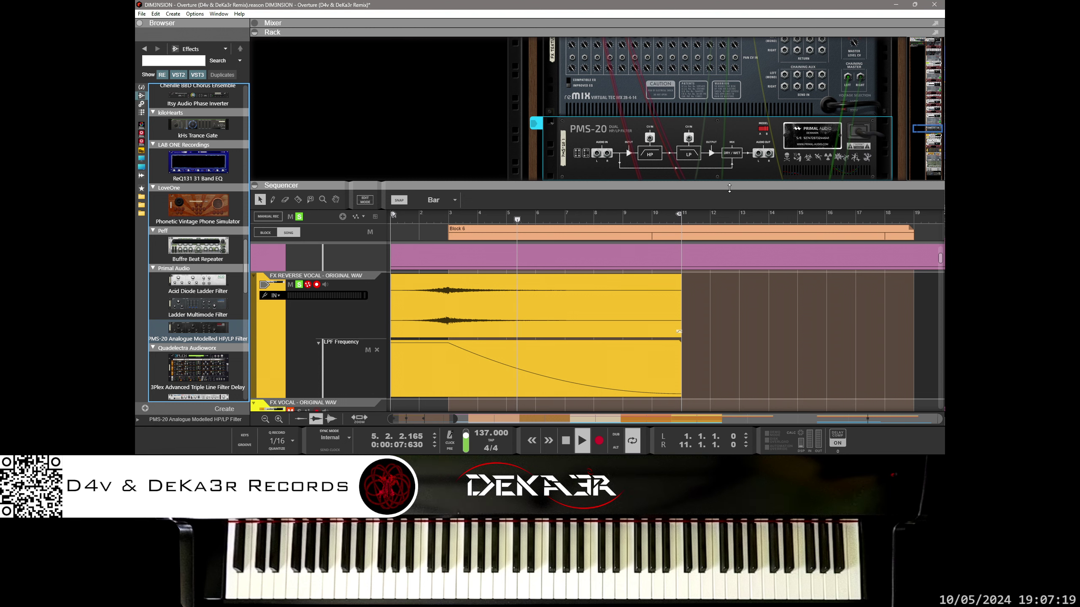
# Step: Move both Channel 2 input cables from the SECONDS mixer to the PMS-20's left and right audio inputs
pyautogui.moveTo(729, 188); pyautogui.dragTo(733, 289)
pyautogui.scroll(4, 795, 237)
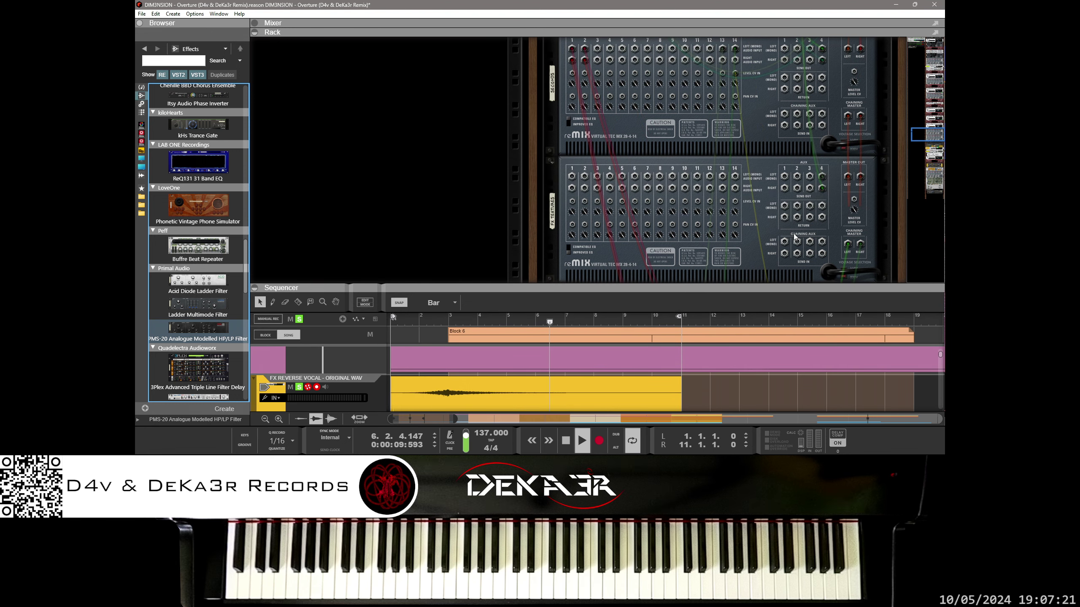
pyautogui.press('Tab')
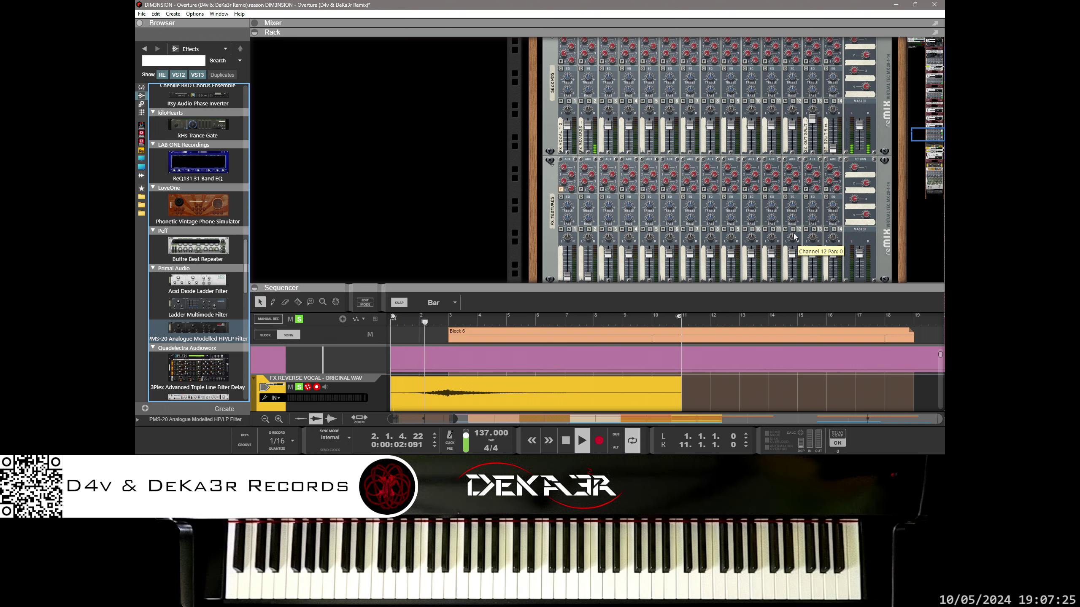
pyautogui.press('Tab')
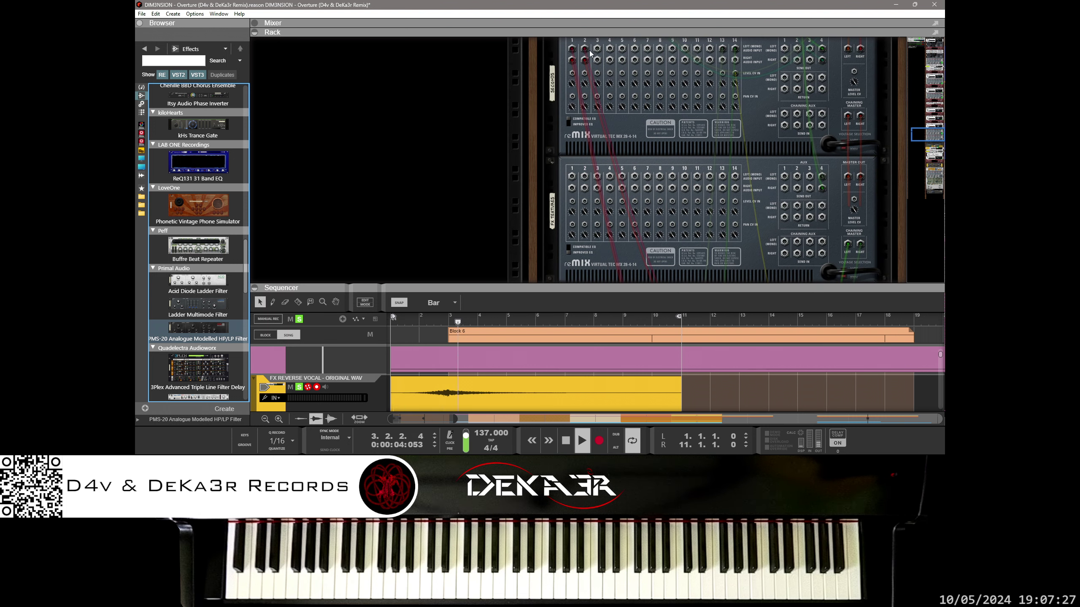
pyautogui.click(614, 106)
pyautogui.scroll(-3, 614, 107)
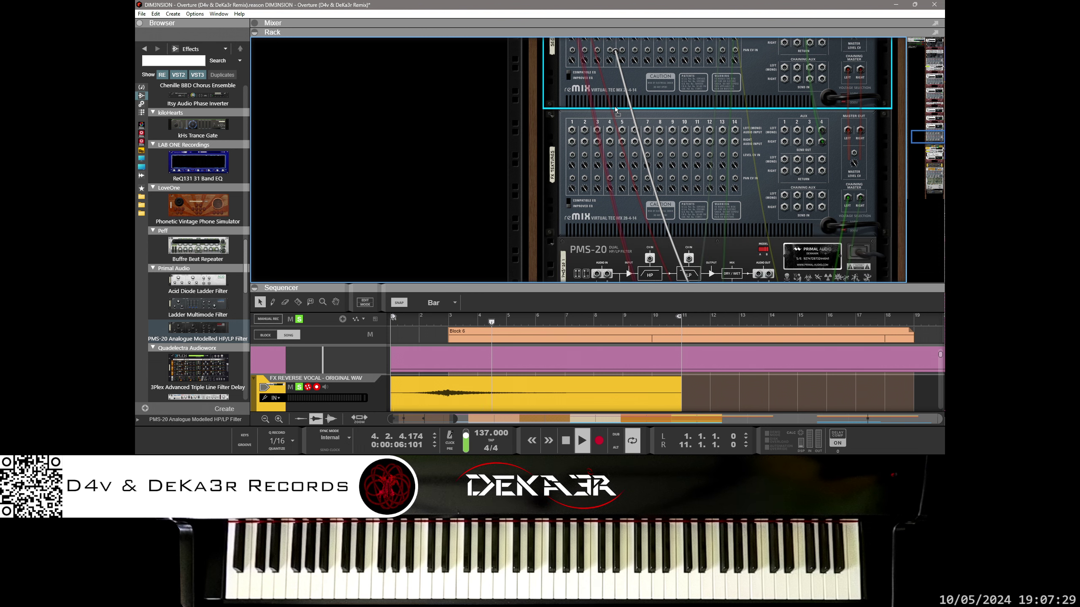
pyautogui.moveTo(610, 117); pyautogui.dragTo(600, 223)
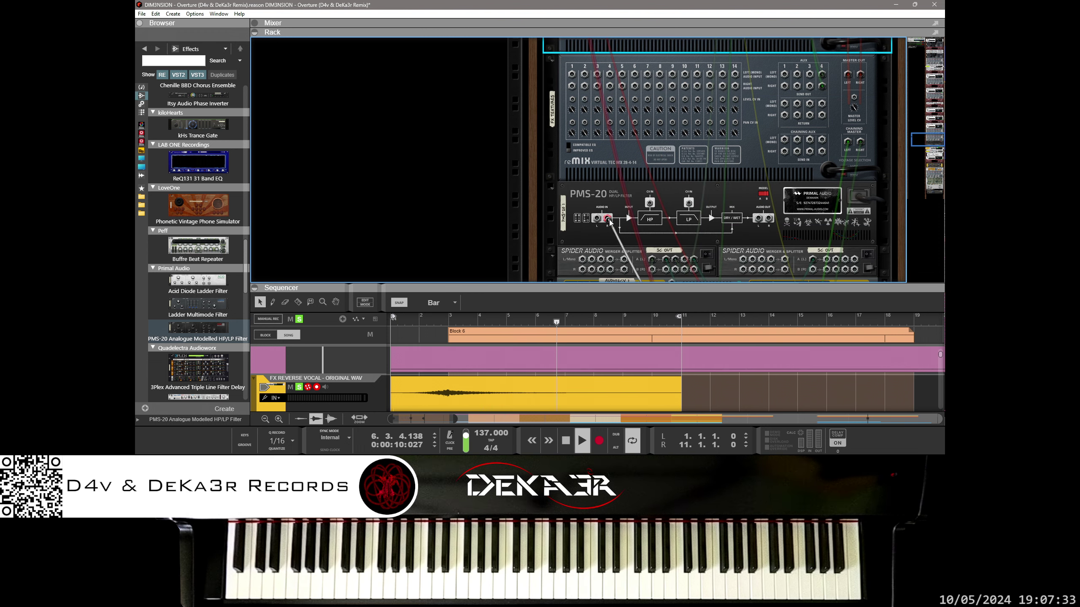
pyautogui.scroll(3, 610, 144)
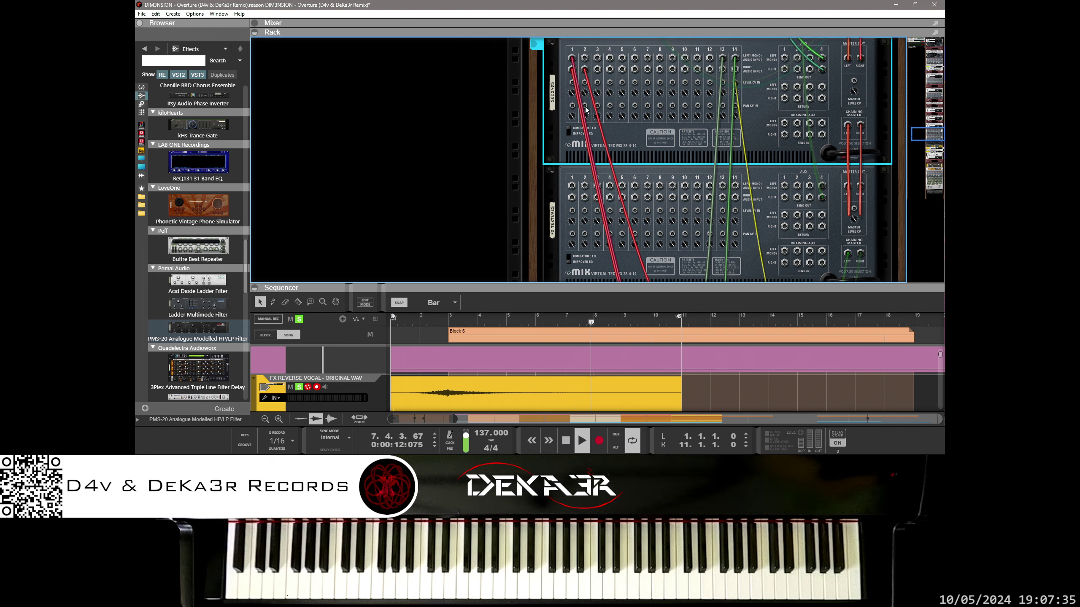
pyautogui.scroll(-3, 586, 110)
pyautogui.click(607, 217)
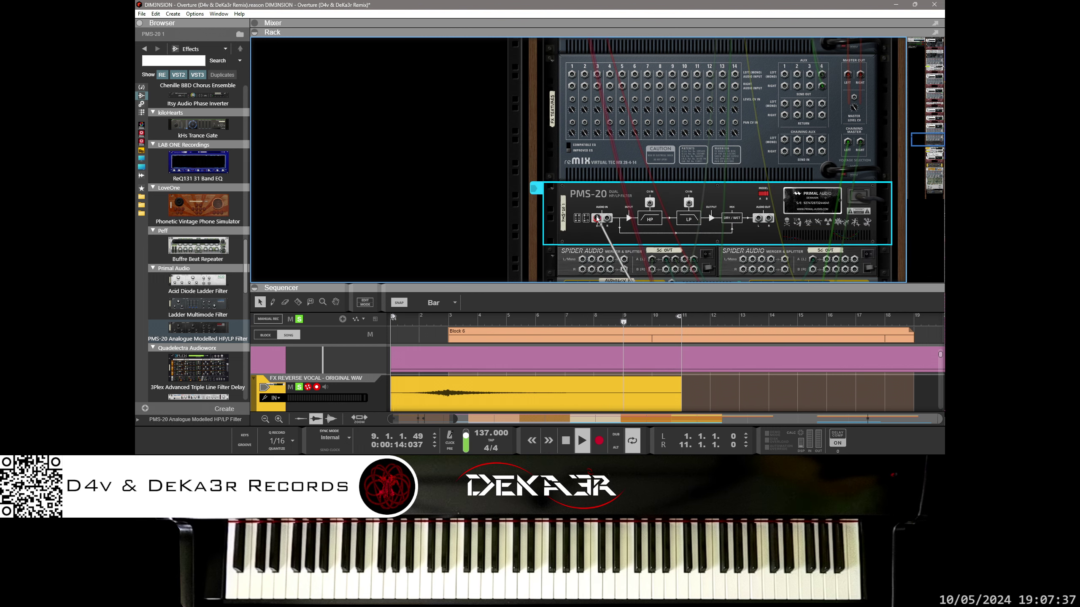
pyautogui.scroll(3, 609, 218)
pyautogui.moveTo(585, 70); pyautogui.dragTo(606, 217)
pyautogui.scroll(-2, 614, 174)
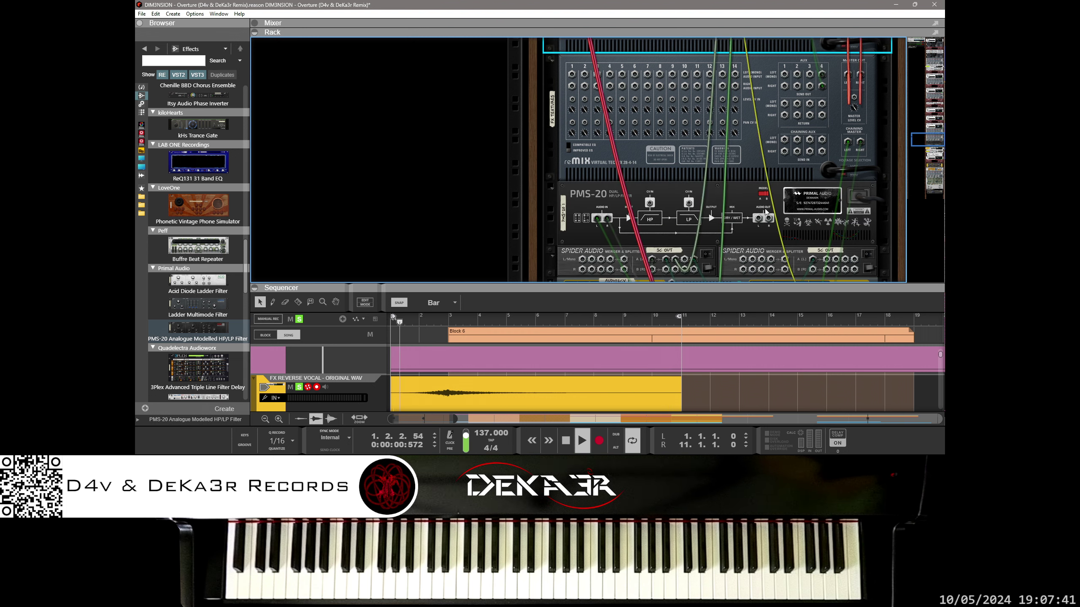
# Step: Connect the PMS-20's audio outputs to the SECONDS mixer's Channel 2 inputs and turn the rack back to its front
pyautogui.moveTo(758, 218); pyautogui.dragTo(585, 85)
pyautogui.scroll(-2, 701, 114)
pyautogui.scroll(-2, 702, 114)
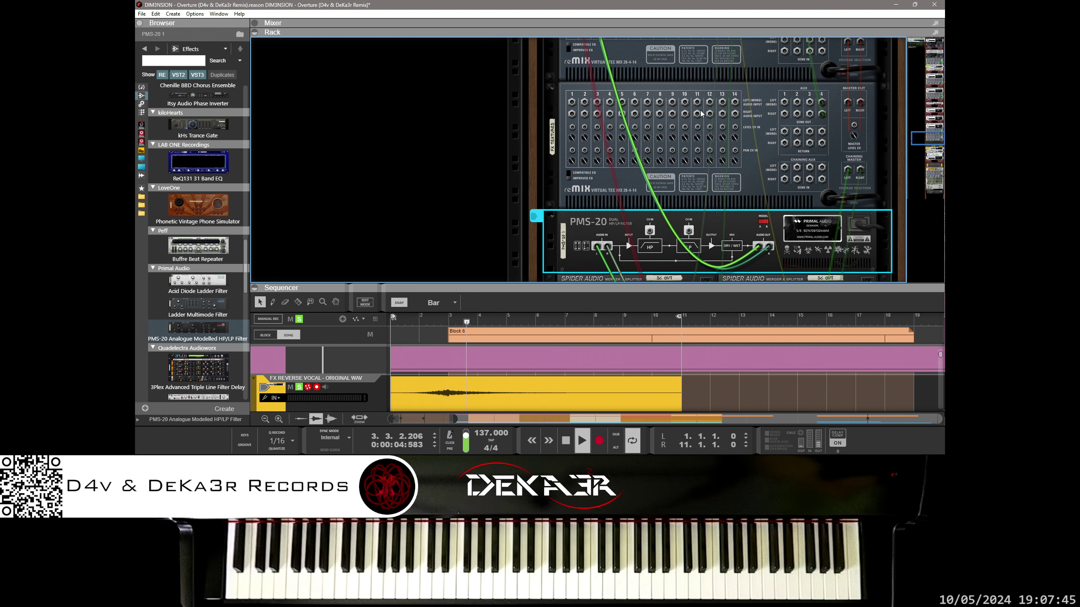
pyautogui.press('Tab')
# Step: Sweep the PMS-20's lowpass cutoff down and up between 10.0 and 3.6 during playback, restarting from bar 1
pyautogui.moveTo(688, 231); pyautogui.dragTo(673, 354)
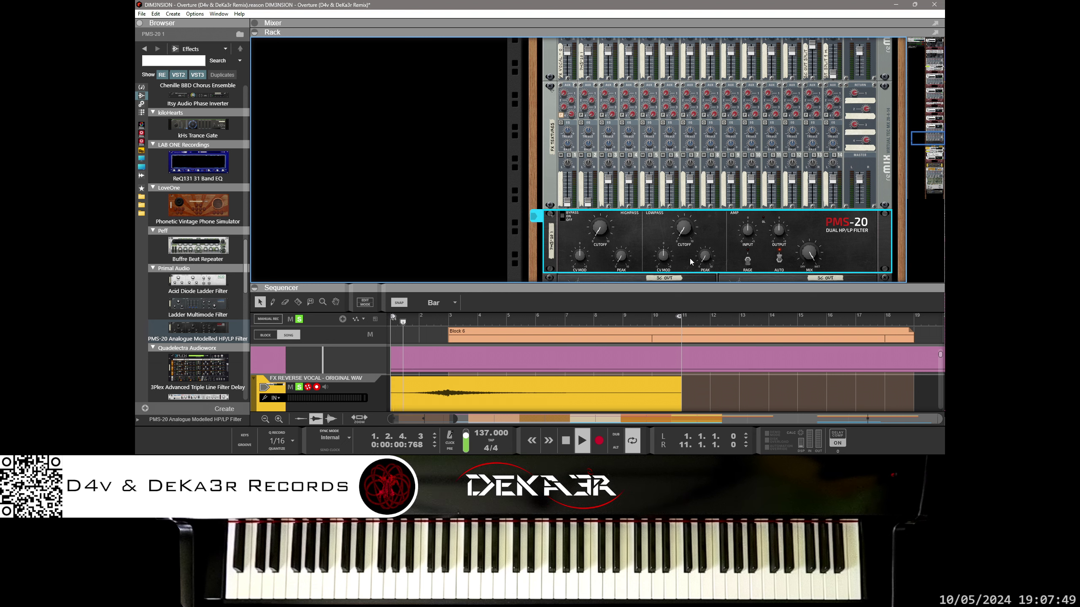
pyautogui.moveTo(684, 226); pyautogui.dragTo(684, 209)
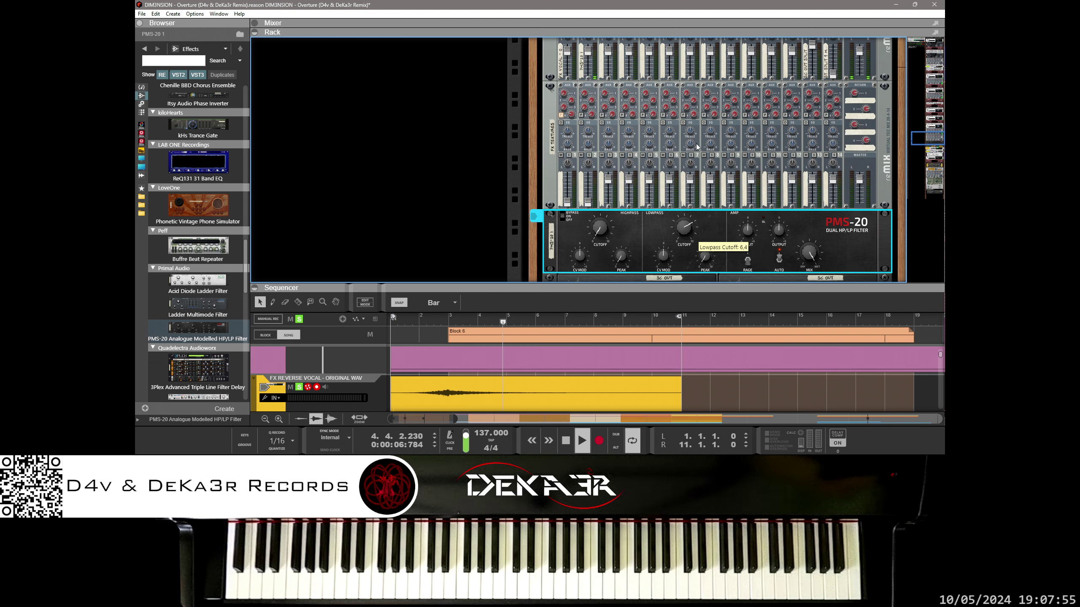
pyautogui.press('KP_1')
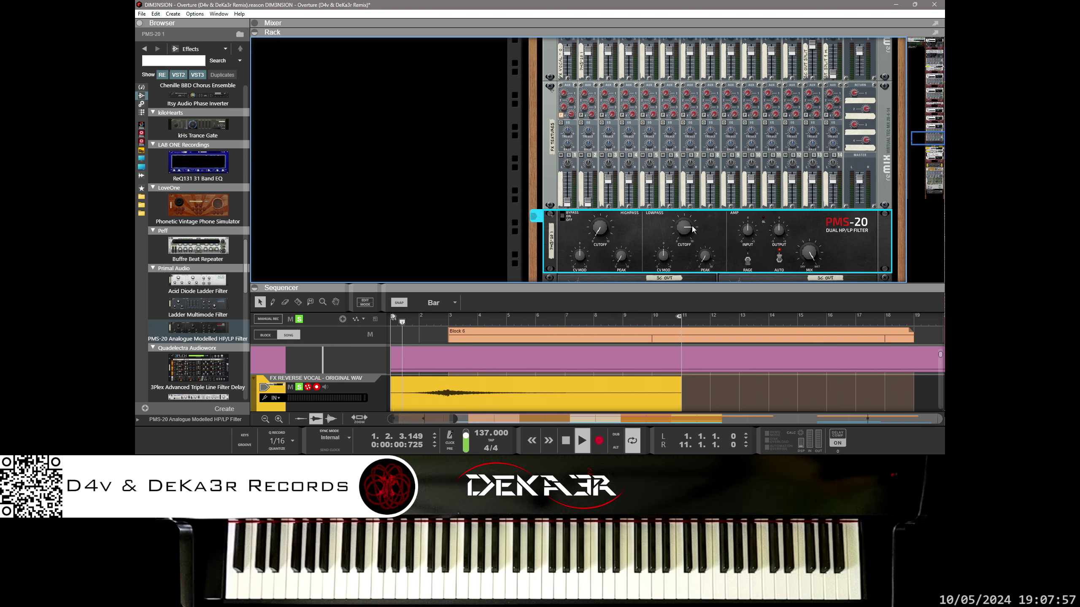
pyautogui.moveTo(691, 227); pyautogui.dragTo(690, 256)
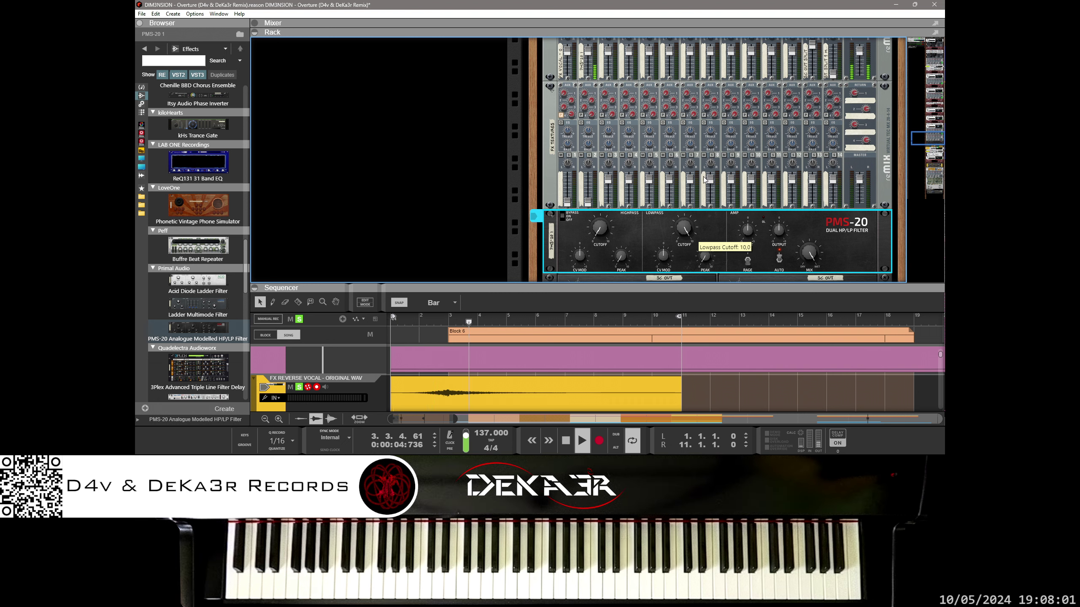
pyautogui.moveTo(704, 180); pyautogui.dragTo(690, 315)
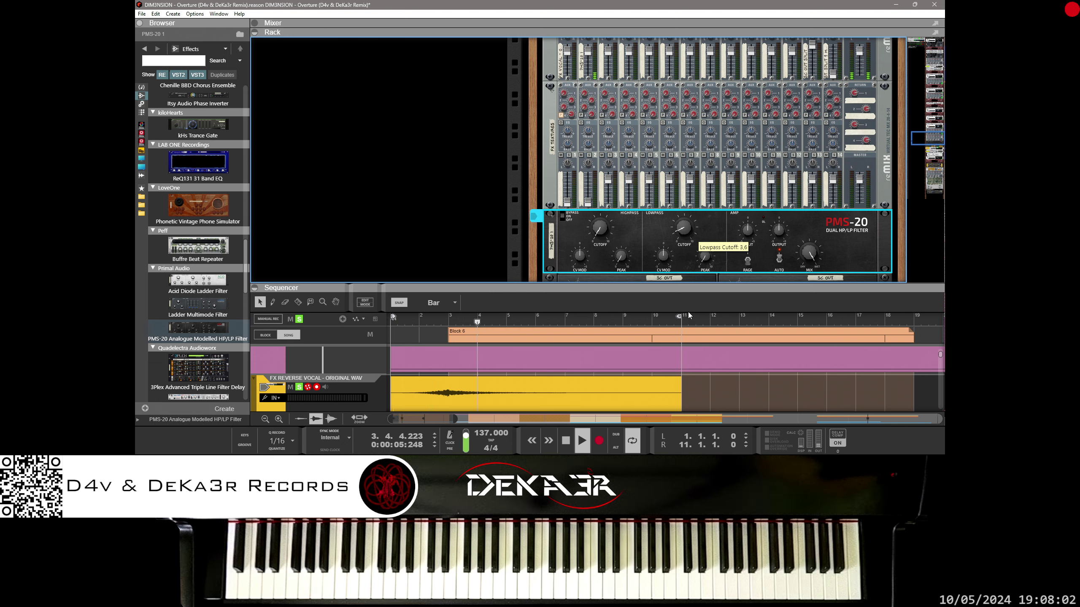
# Step: Create a sequencer automation lane for the PMS-20's Lowpass Cutoff and enlarge the sequencer area
pyautogui.rightClick(688, 229)
pyautogui.click(706, 235)
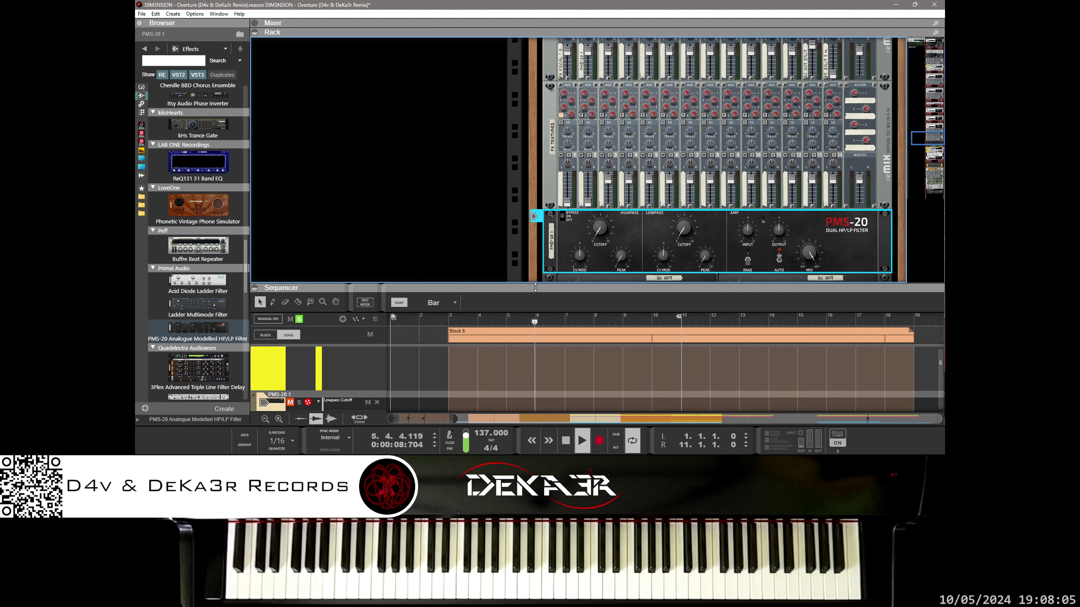
pyautogui.moveTo(535, 288); pyautogui.dragTo(536, 110)
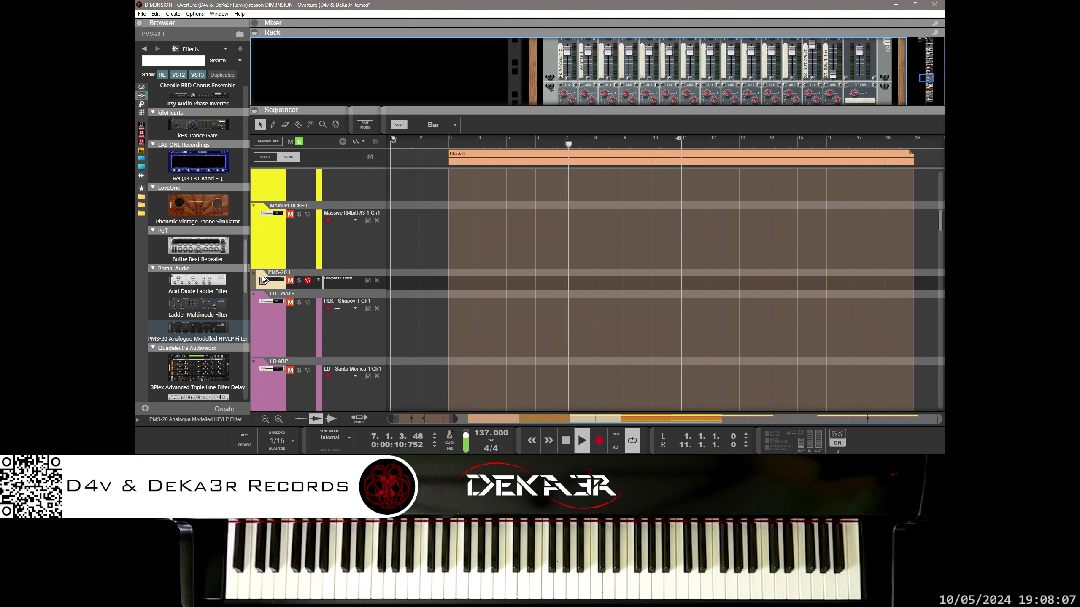
# Step: Move the PMS-20 track to directly below the FX REVERSE VOCAL - ORIGINAL WAV track in the sequencer
pyautogui.moveTo(254, 282)
pyautogui.mouseDown()
pyautogui.moveTo(263, 217)
pyautogui.moveTo(258, 282)
pyautogui.mouseUp()
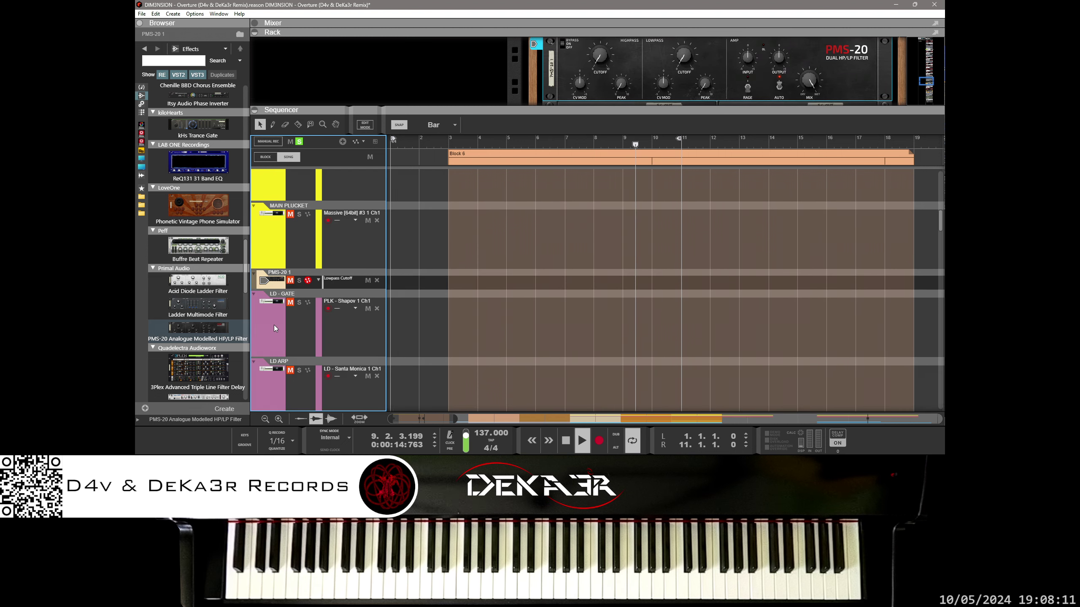
pyautogui.click(258, 314)
pyautogui.click(254, 282)
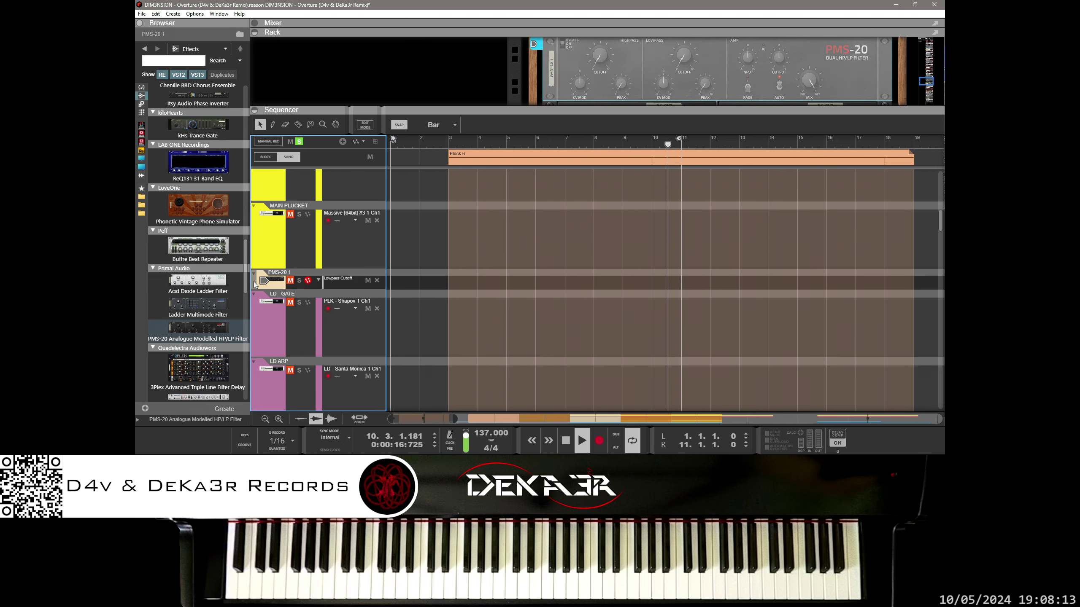
pyautogui.scroll(15, 300, 161)
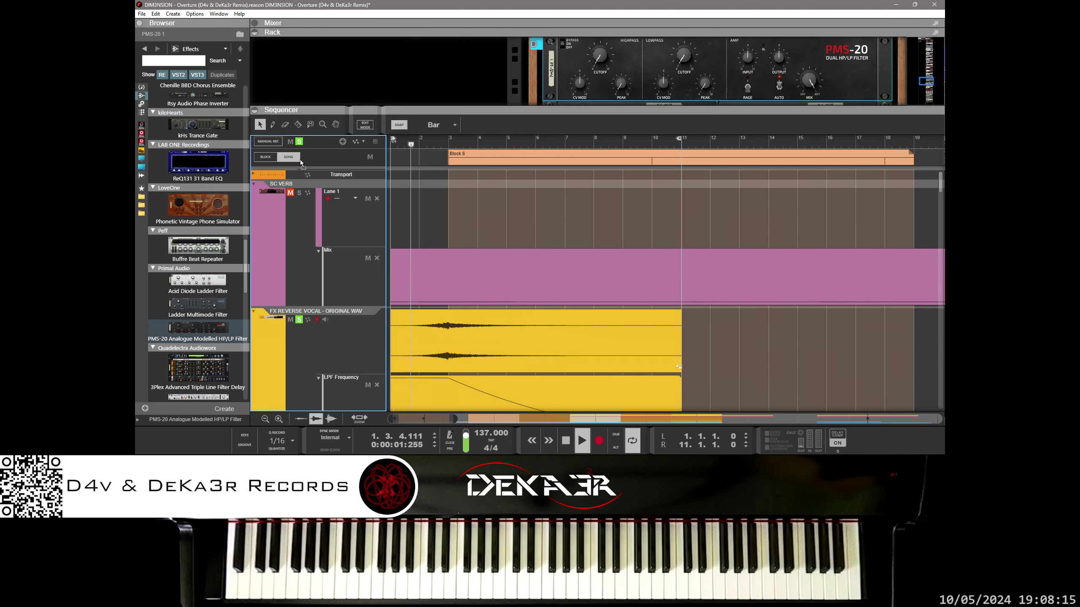
pyautogui.scroll(-3, 298, 187)
pyautogui.moveTo(300, 160); pyautogui.dragTo(293, 317)
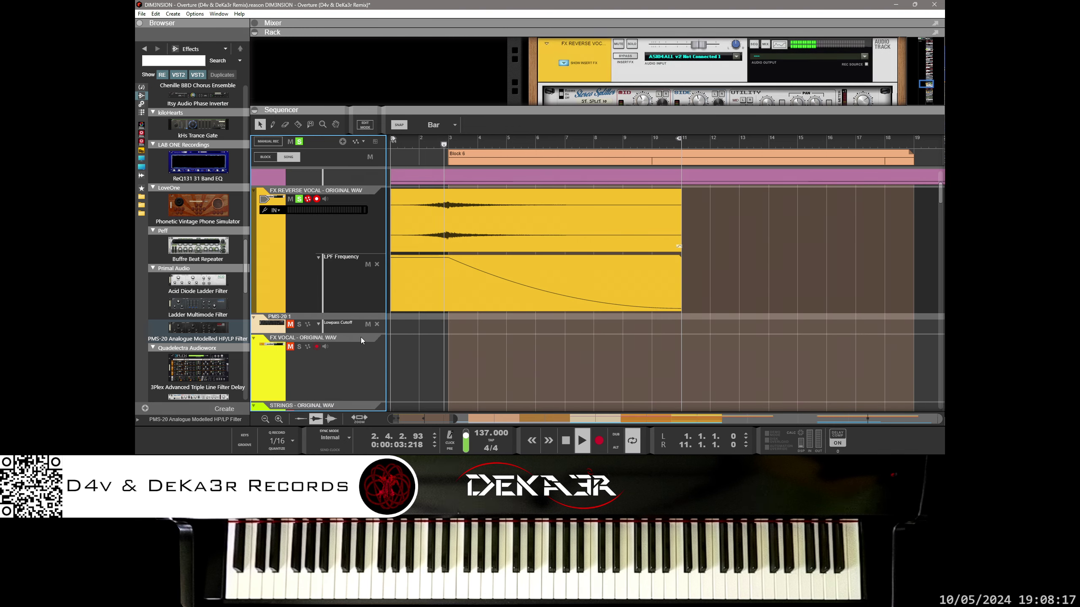
pyautogui.scroll(5, 361, 338)
pyautogui.scroll(-4, 361, 338)
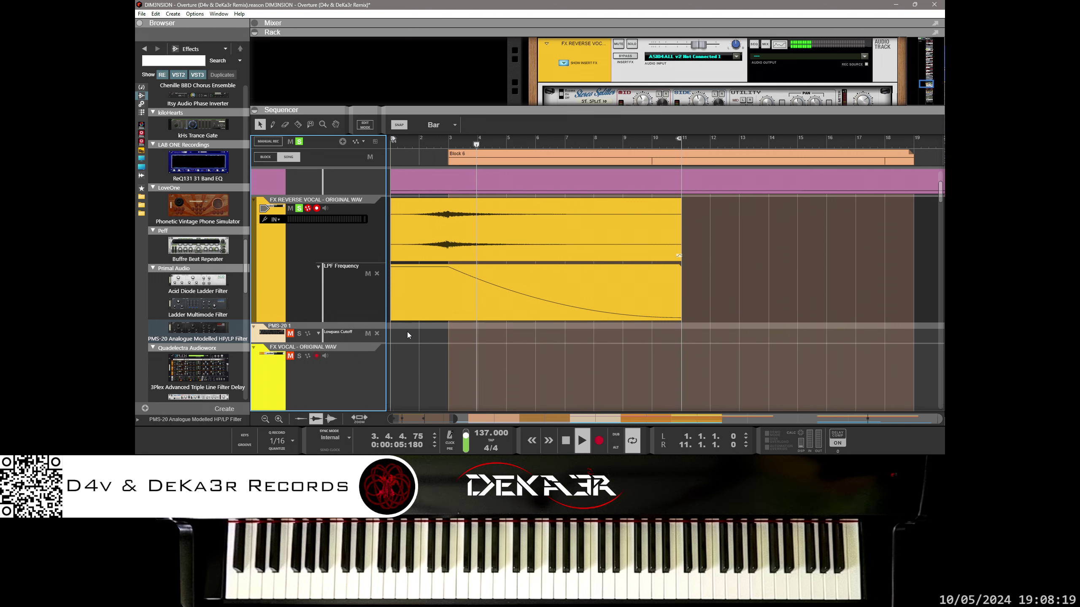
# Step: Solo the PMS-20 1 track and restart playback from bar 1
pyautogui.scroll(3, 406, 332)
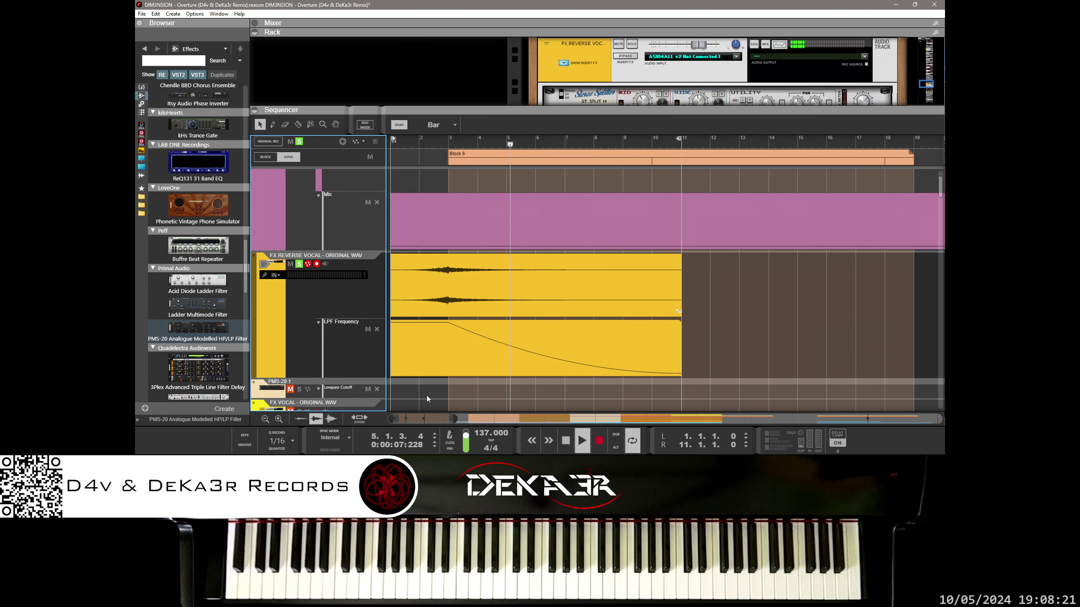
pyautogui.click(290, 389)
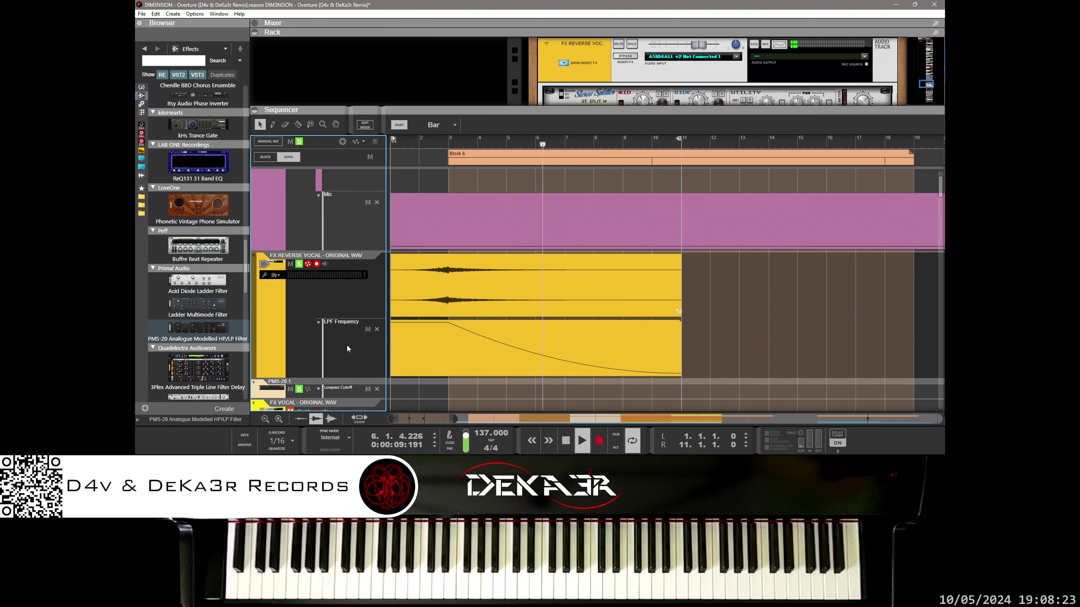
pyautogui.press('KP_1')
pyautogui.scroll(-3, 349, 348)
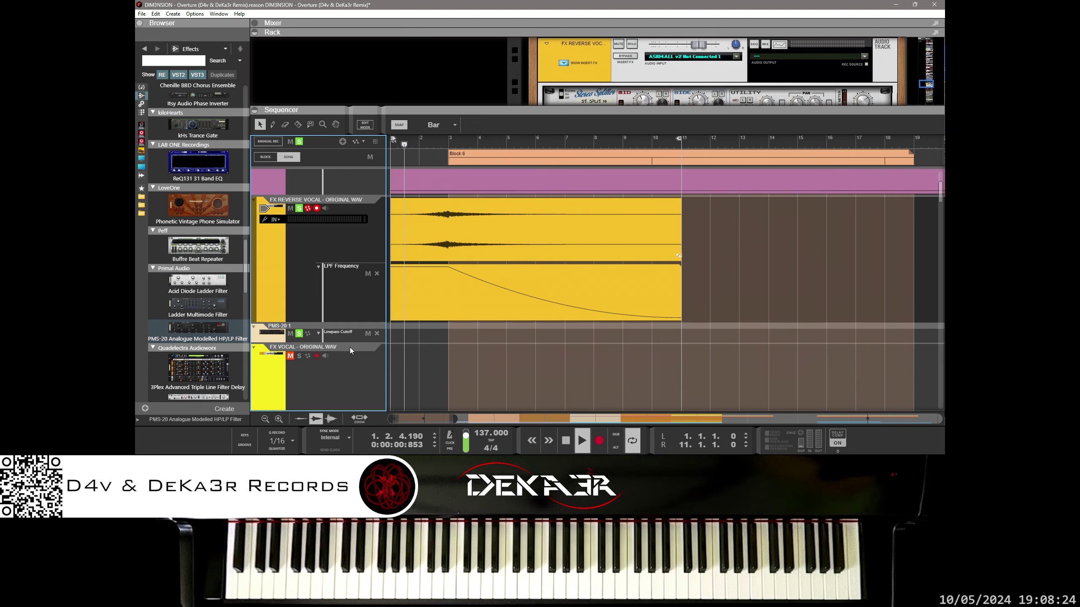
# Step: Create a Lowpass Cutoff automation clip from bar 1 to bar 11 and open it for editing in an enlarged lane
pyautogui.doubleClick(395, 333)
pyautogui.moveTo(419, 335); pyautogui.dragTo(661, 324)
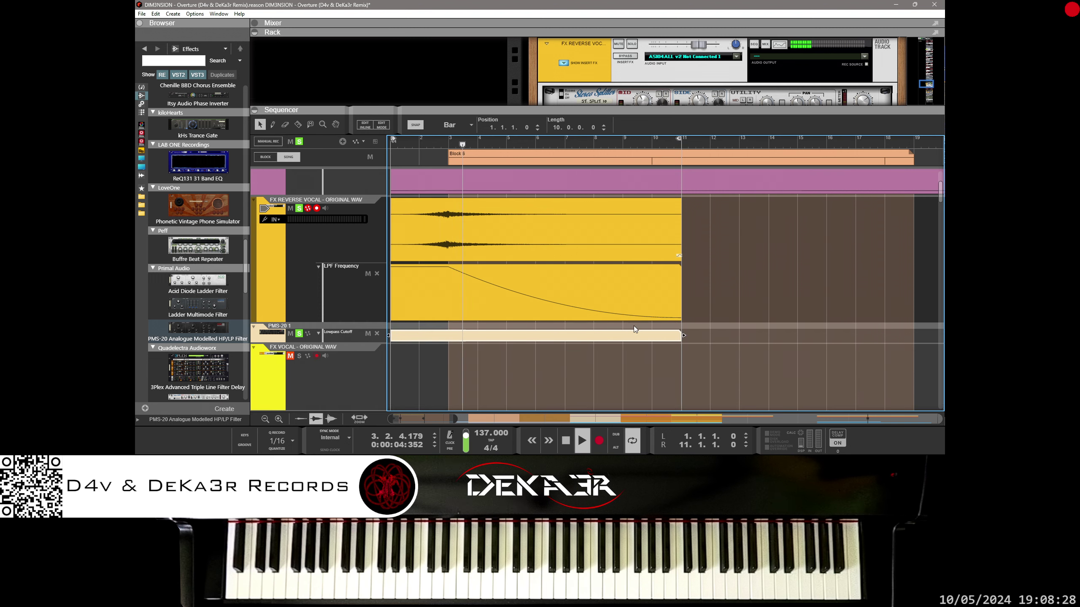
pyautogui.doubleClick(480, 334)
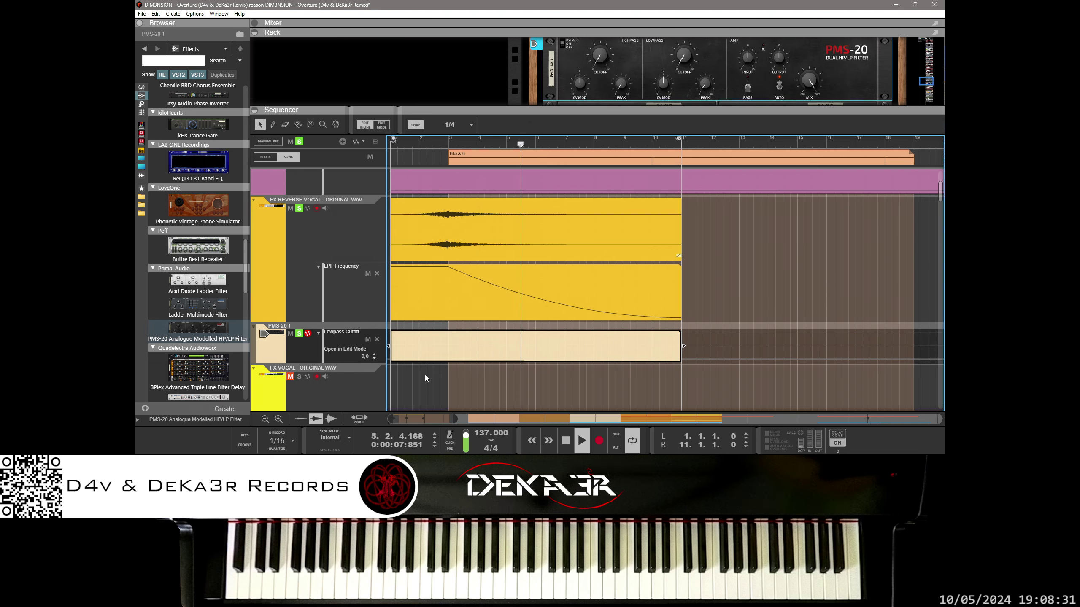
pyautogui.moveTo(335, 363); pyautogui.dragTo(334, 441)
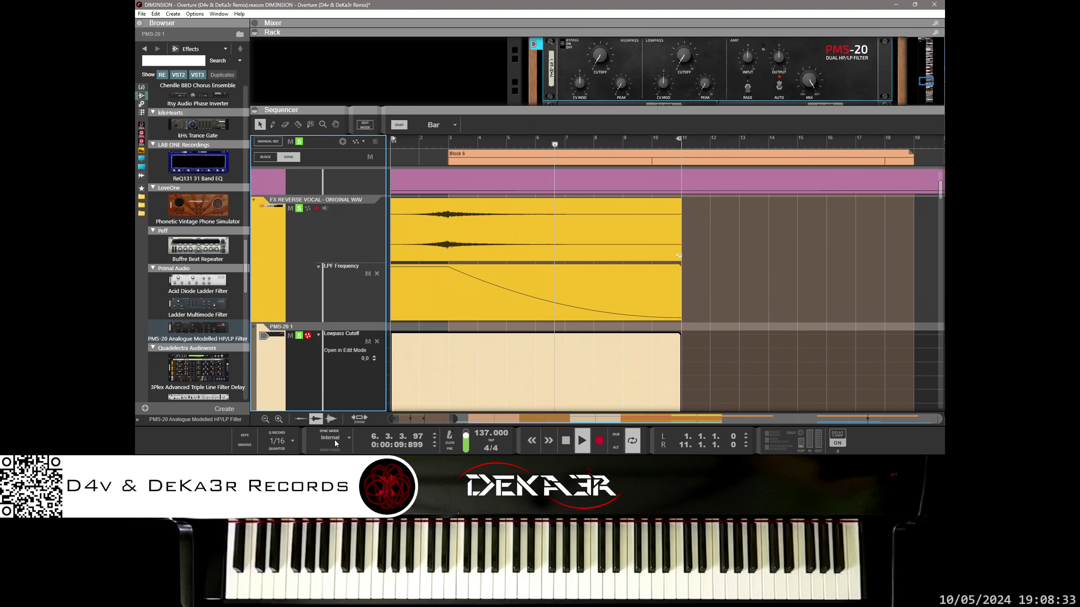
pyautogui.scroll(-3, 410, 364)
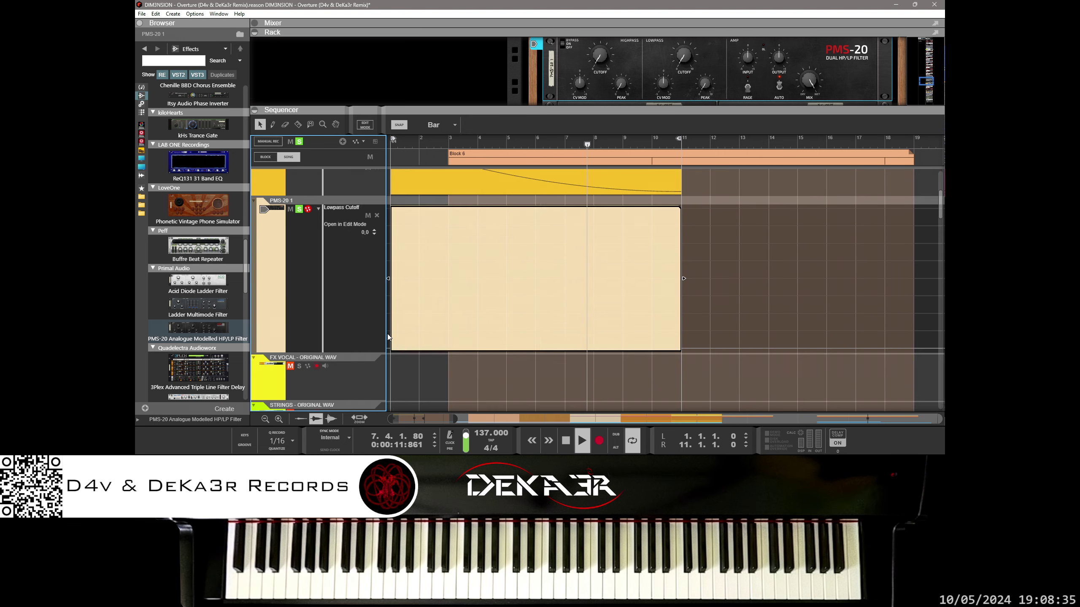
# Step: Draw a cutoff ramp from the clip's start up to 6.7 at bar 3, and lower that peak slightly
pyautogui.click(397, 345)
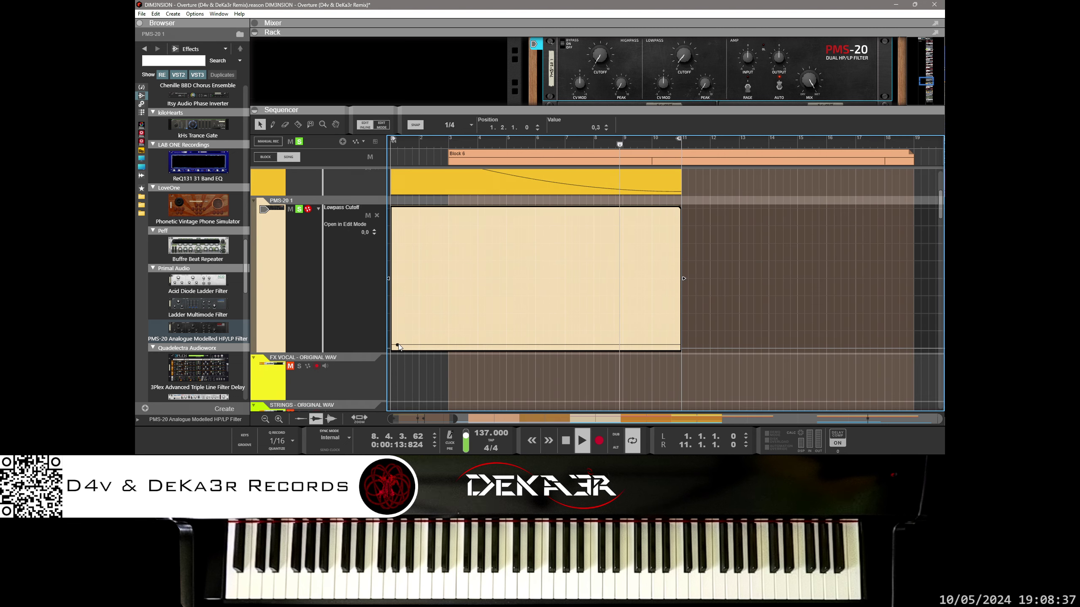
pyautogui.click(439, 330)
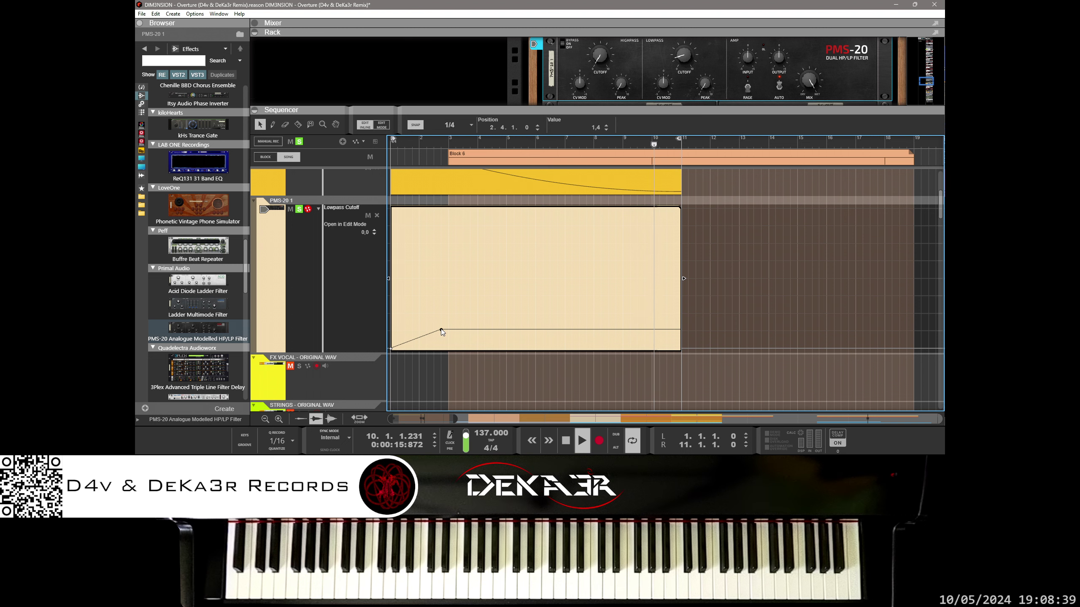
pyautogui.moveTo(442, 332); pyautogui.dragTo(452, 255)
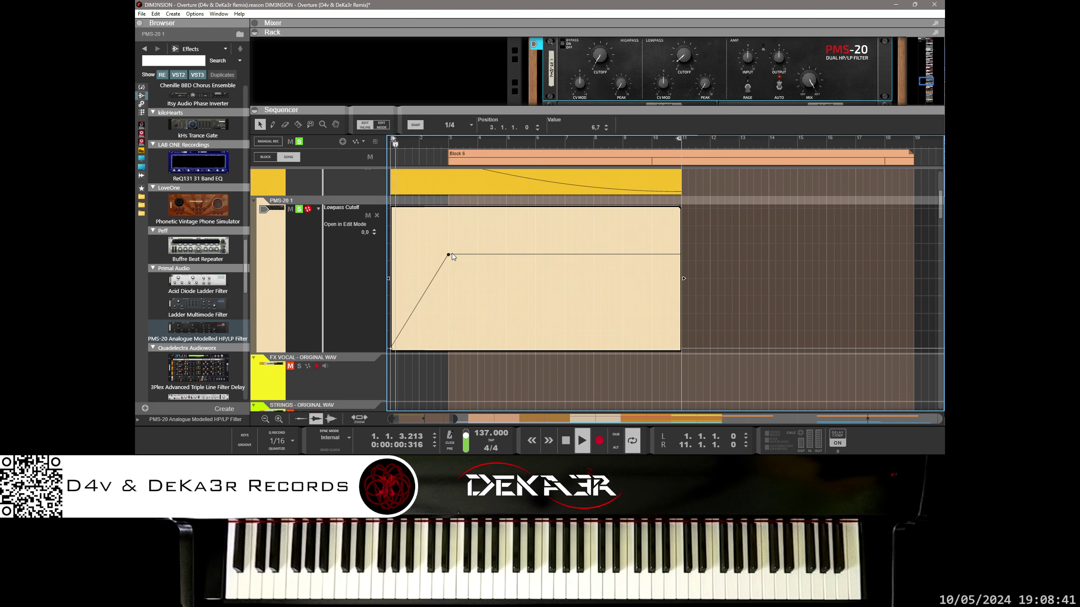
pyautogui.scroll(2, 451, 250)
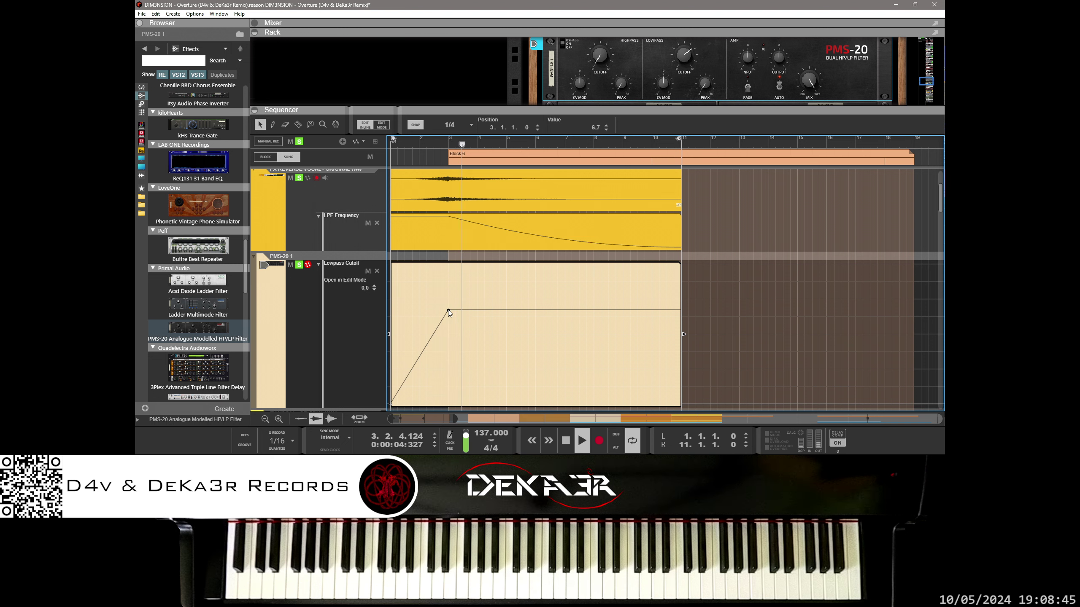
pyautogui.moveTo(448, 312); pyautogui.dragTo(449, 316)
# Step: Add a cutoff point at bar 5 with a value of 7.1, curve the segment leading to it and replay from bar 1
pyautogui.click(527, 315)
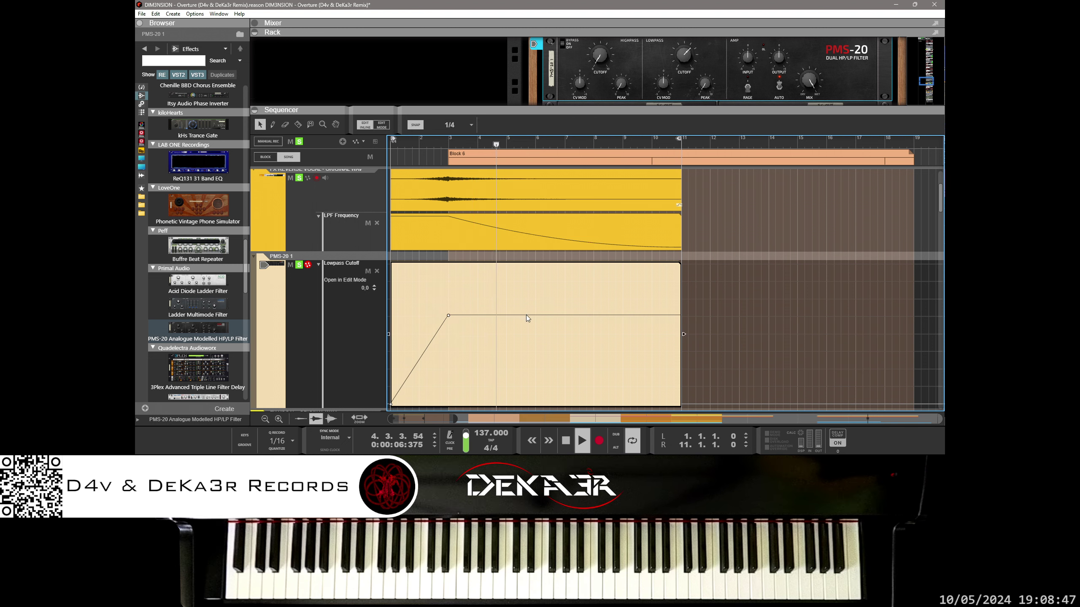
pyautogui.click(527, 315)
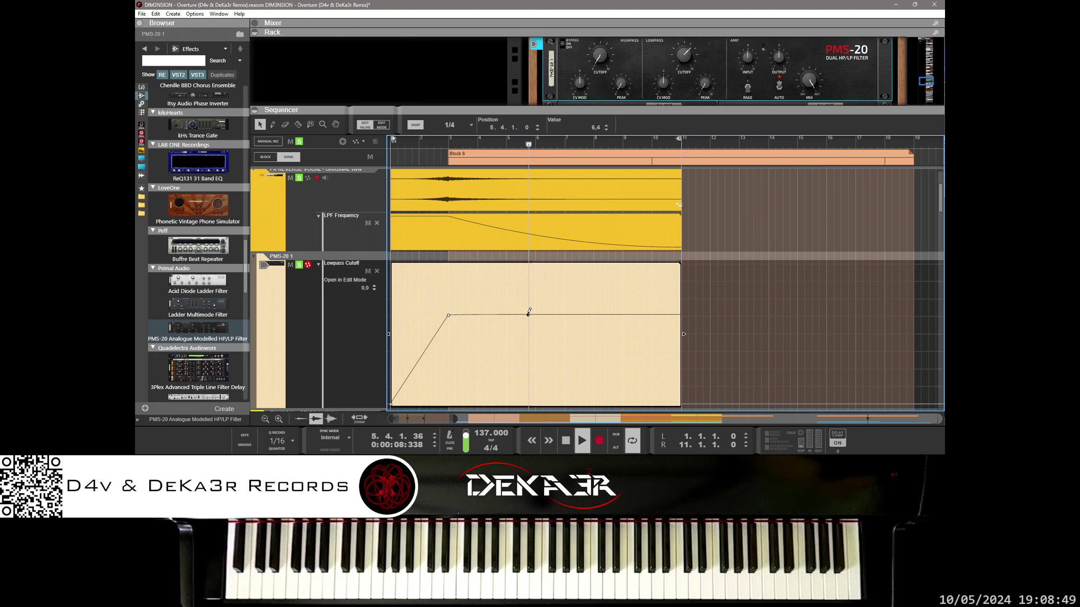
pyautogui.moveTo(528, 313); pyautogui.dragTo(509, 303)
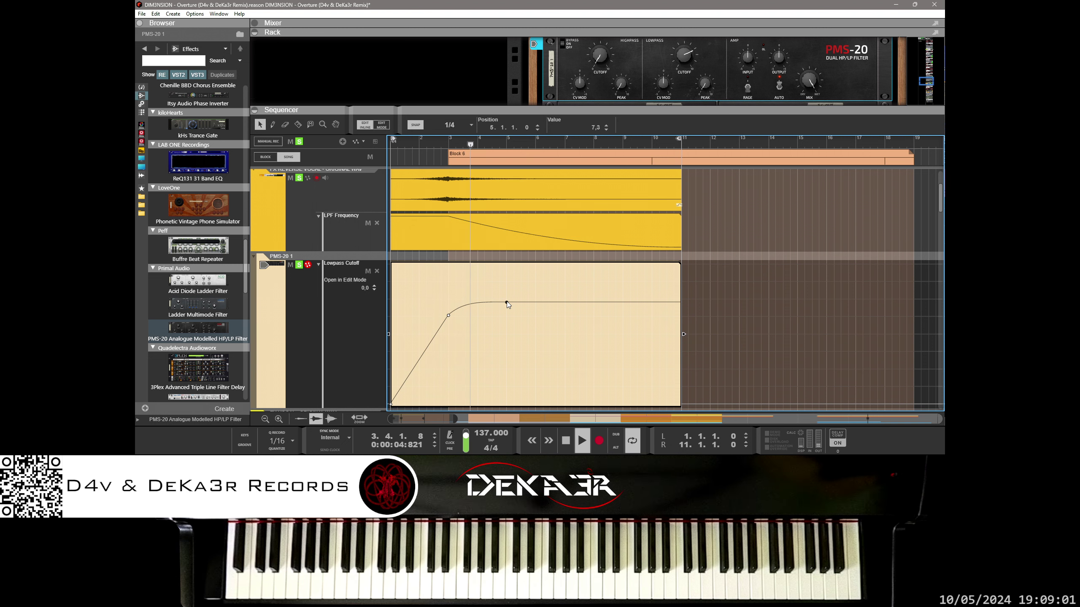
pyautogui.moveTo(507, 303); pyautogui.dragTo(506, 307)
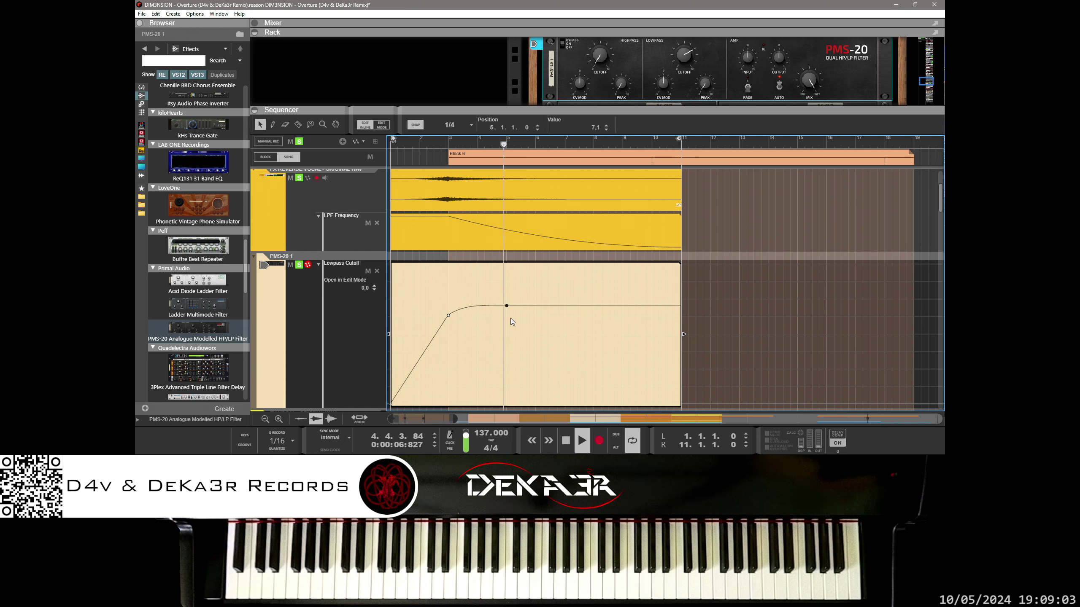
pyautogui.press('KP_1')
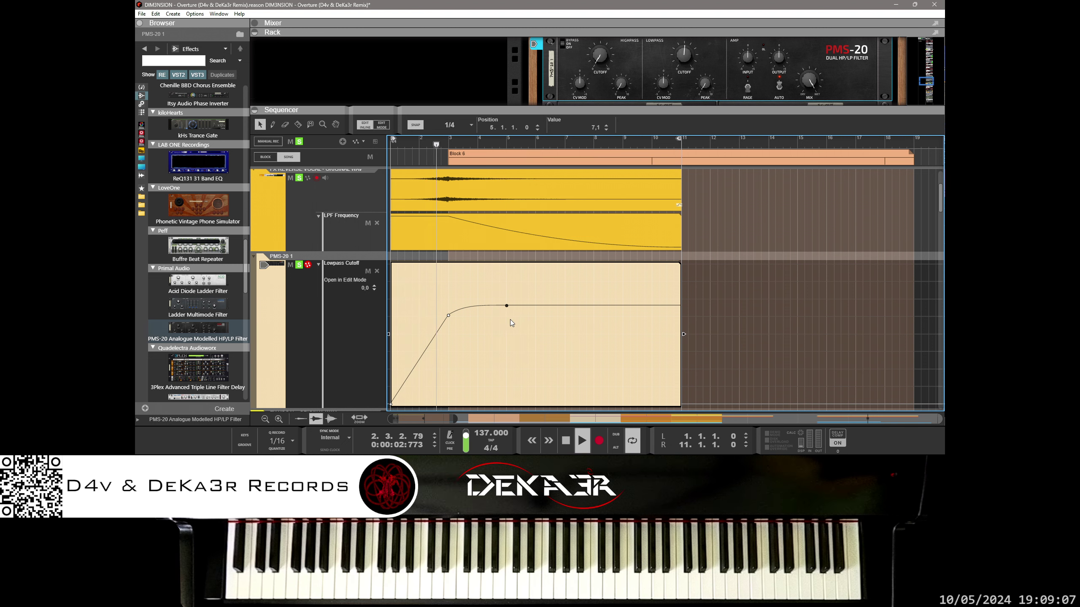
# Step: Lower the bar 5 cutoff point below the bar 3 peak, trying 5.5 and 4.9 before settling on 5.4
pyautogui.click(509, 320)
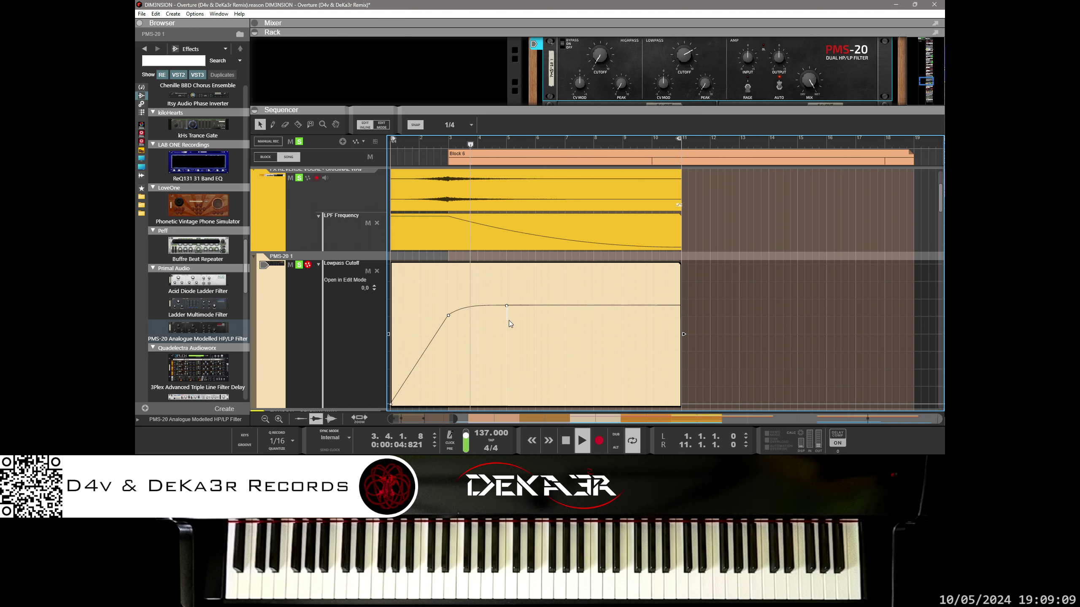
pyautogui.moveTo(505, 307); pyautogui.dragTo(509, 327)
pyautogui.press('KP_1')
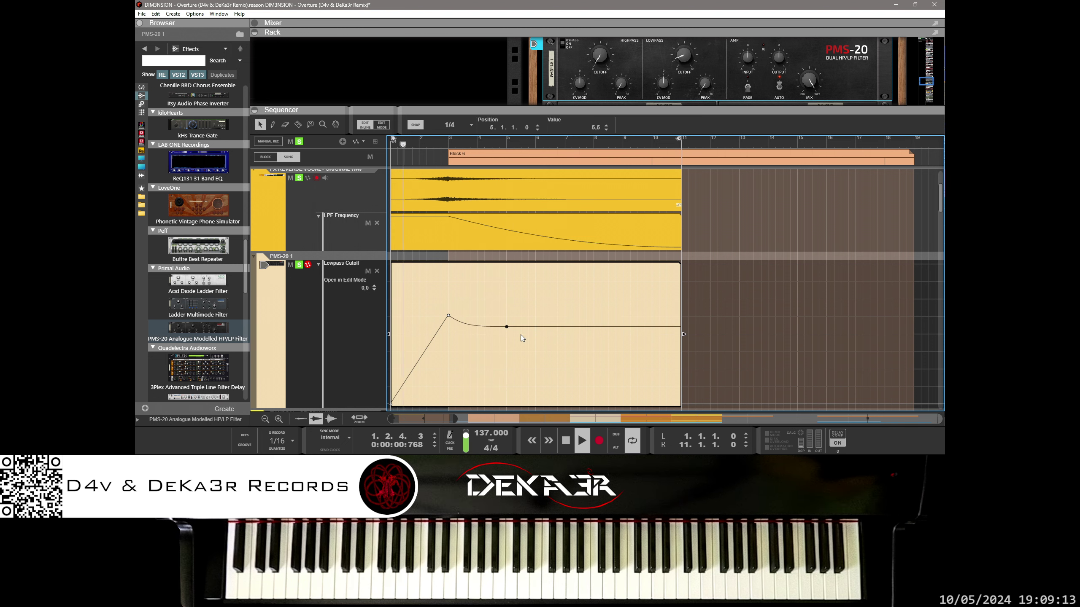
pyautogui.moveTo(506, 326); pyautogui.dragTo(505, 335)
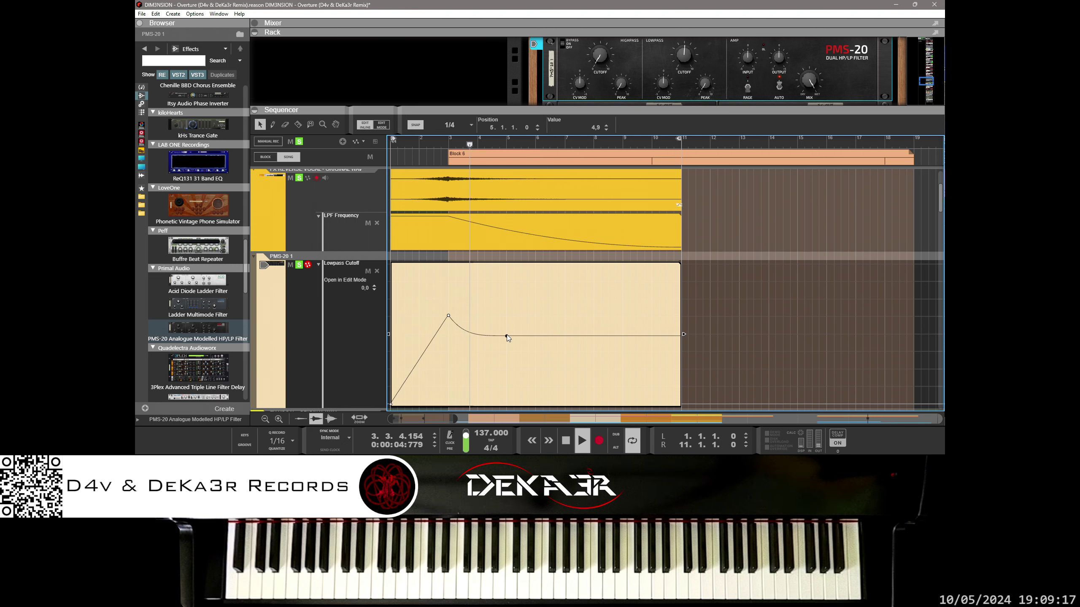
pyautogui.moveTo(506, 335); pyautogui.dragTo(506, 329)
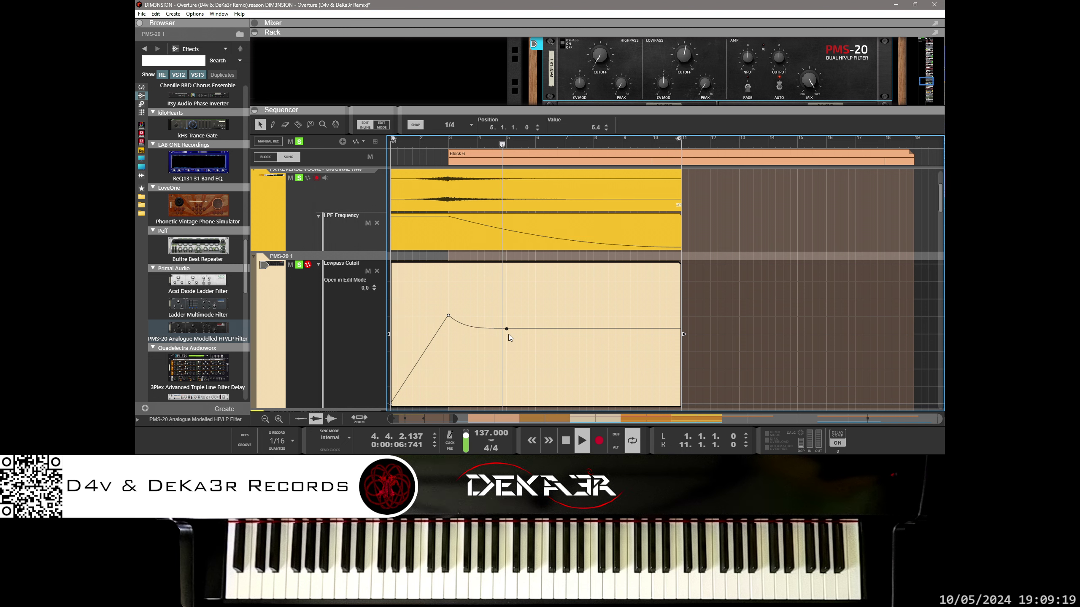
# Step: Add a final cutoff point of 10.0 at bar 11 and bend the rising segment before it upward
pyautogui.click(556, 330)
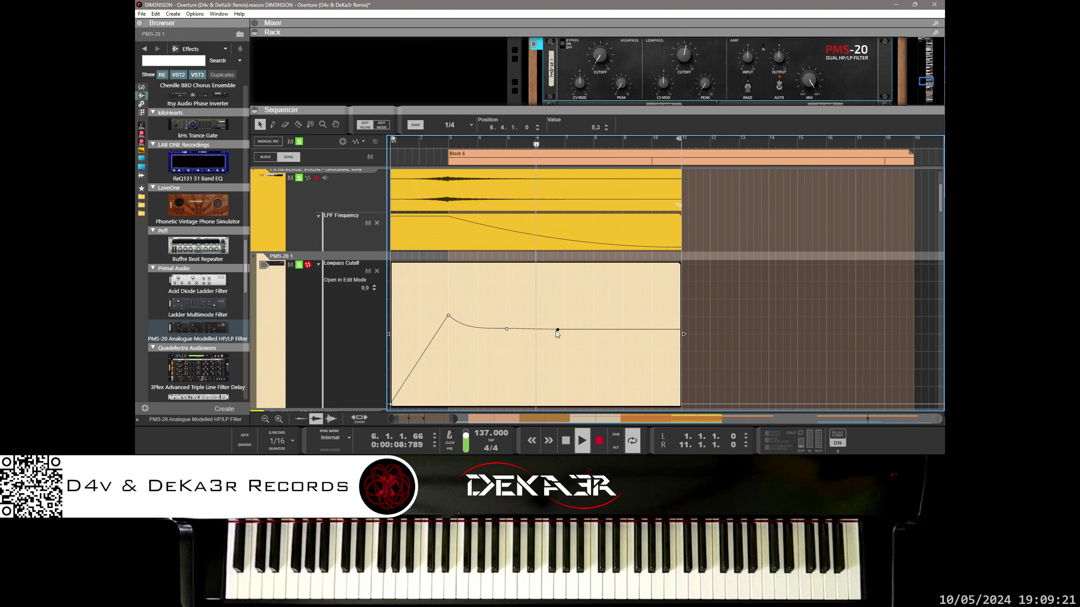
pyautogui.moveTo(556, 330); pyautogui.dragTo(682, 242)
pyautogui.press('space')
pyautogui.press('space')
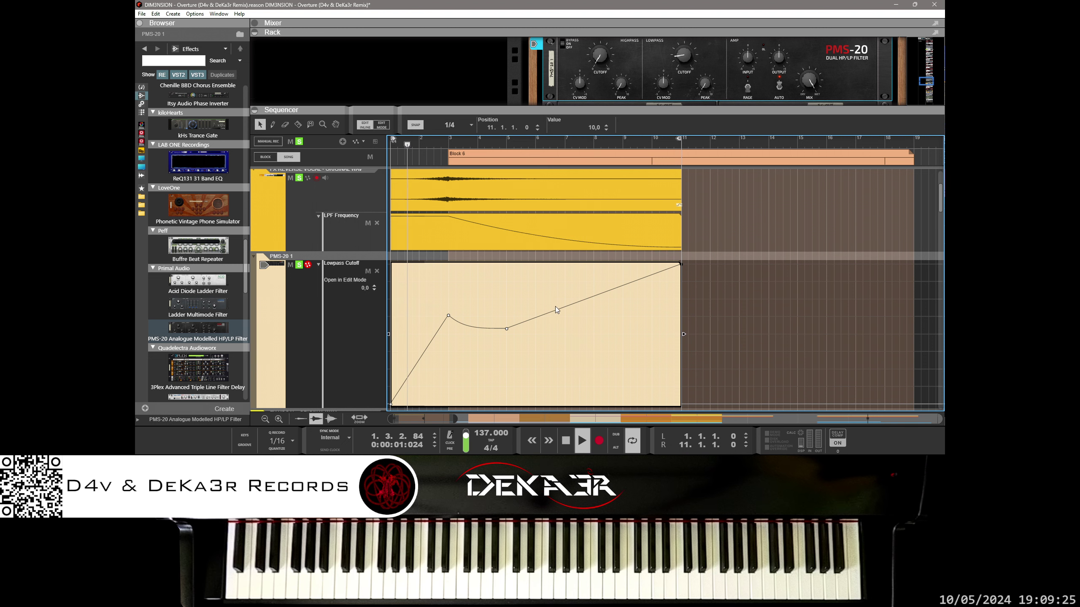
pyautogui.moveTo(559, 309); pyautogui.dragTo(557, 301)
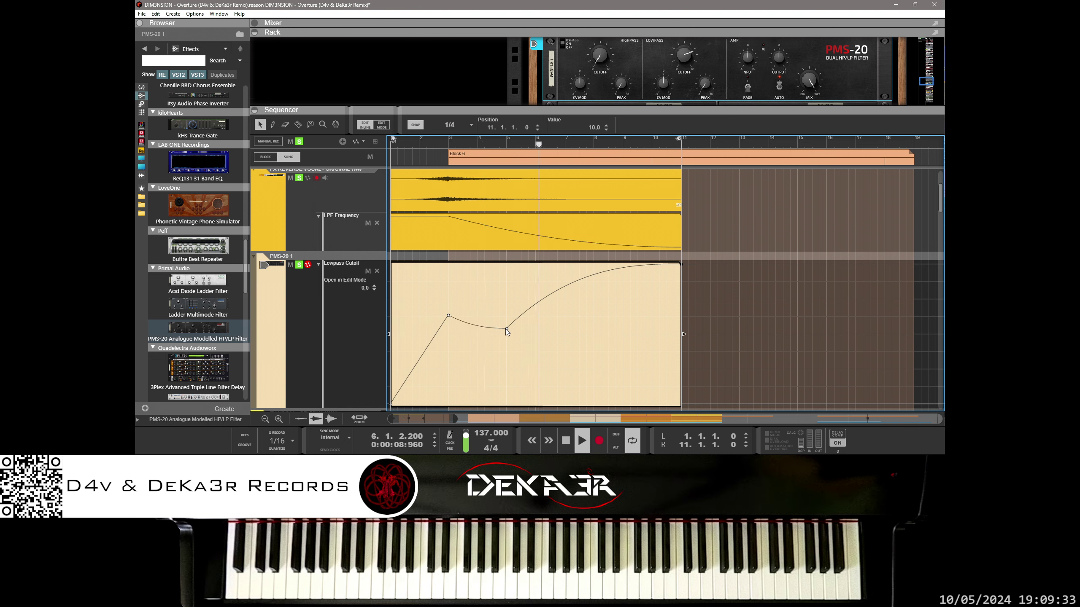
# Step: Move the bar 5 cutoff point to bar 4 and set its value to 5.2
pyautogui.moveTo(506, 328); pyautogui.dragTo(479, 329)
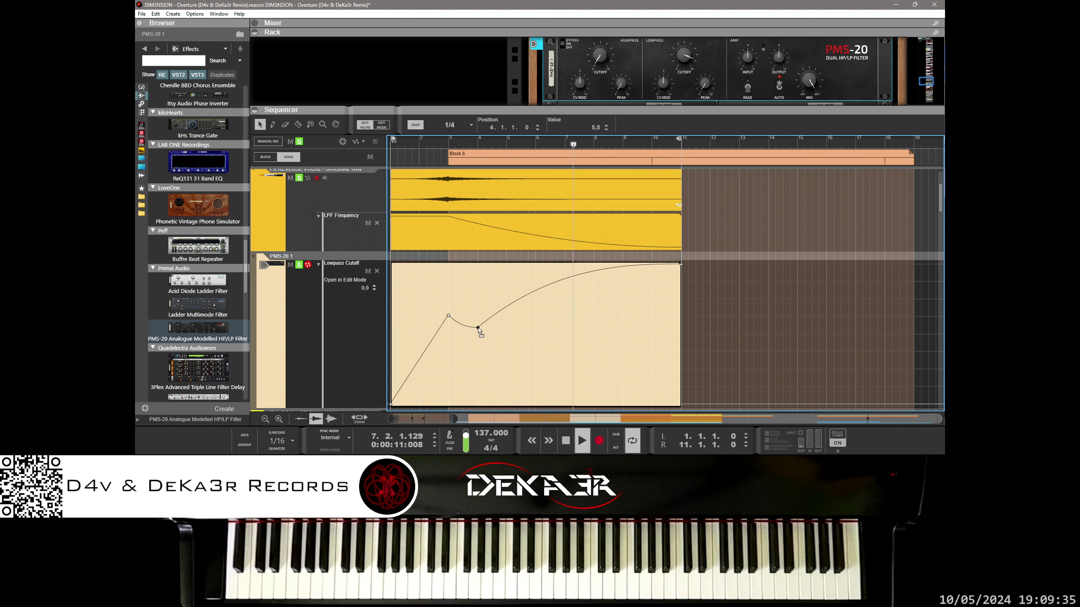
pyautogui.press('KP_1')
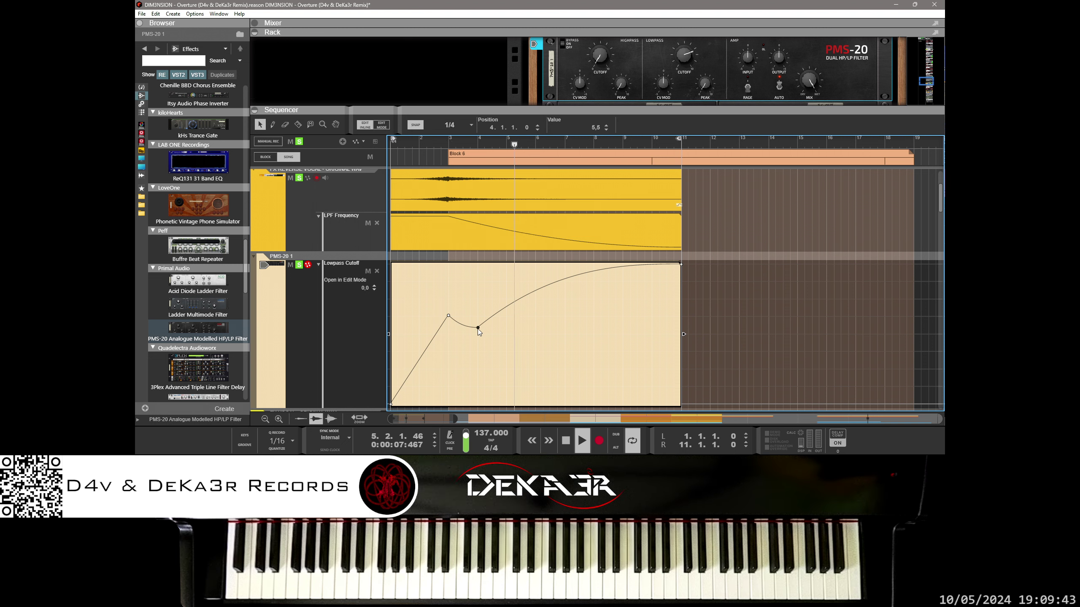
pyautogui.moveTo(478, 330); pyautogui.dragTo(478, 334)
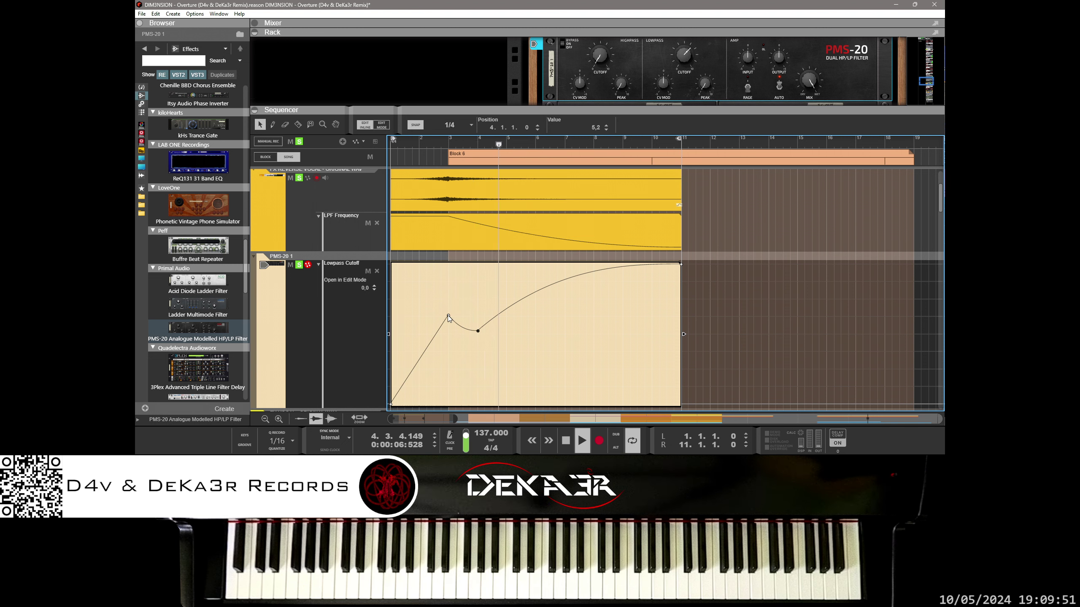
# Step: Curve the cutoff rise from bar 1 to bar 3 so it starts slowly and steepens toward the peak, replaying from bar 1
pyautogui.click(441, 328)
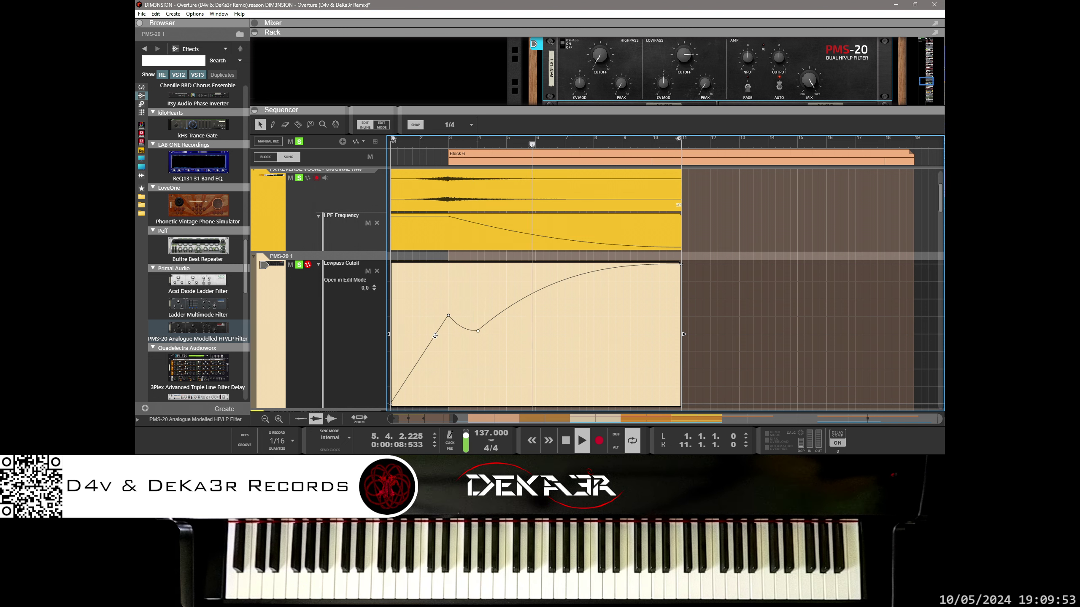
pyautogui.moveTo(435, 336); pyautogui.dragTo(434, 333)
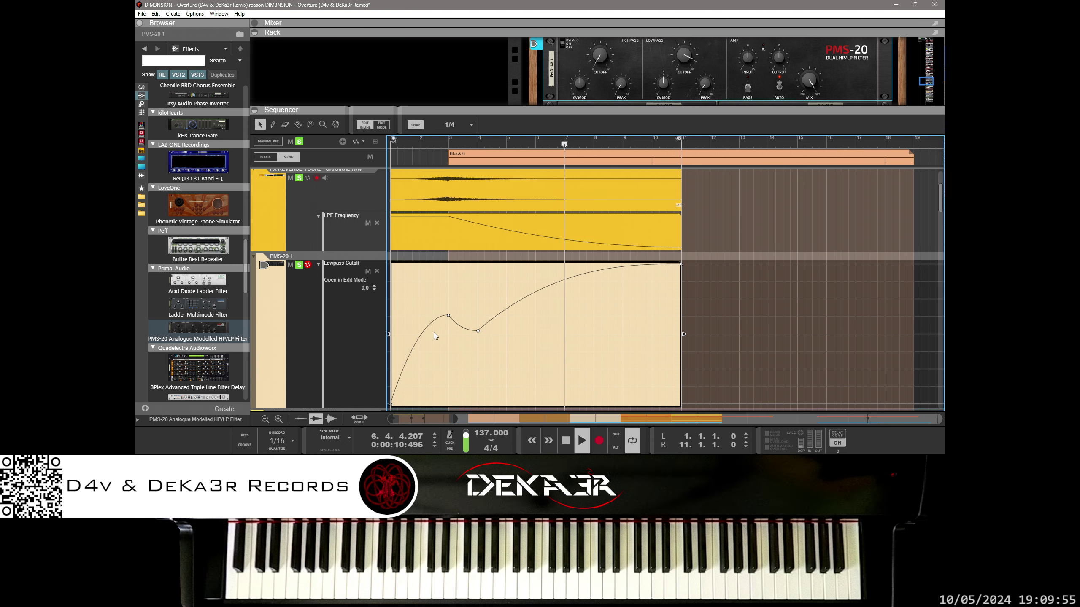
pyautogui.press('KP_1')
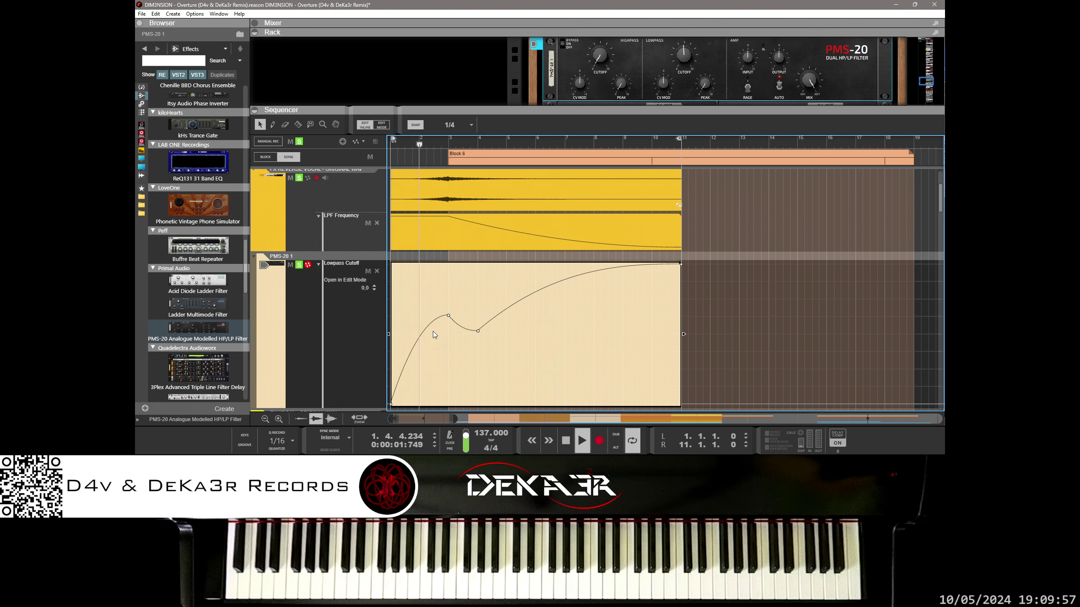
pyautogui.moveTo(422, 336); pyautogui.dragTo(423, 350)
pyautogui.press('KP_1')
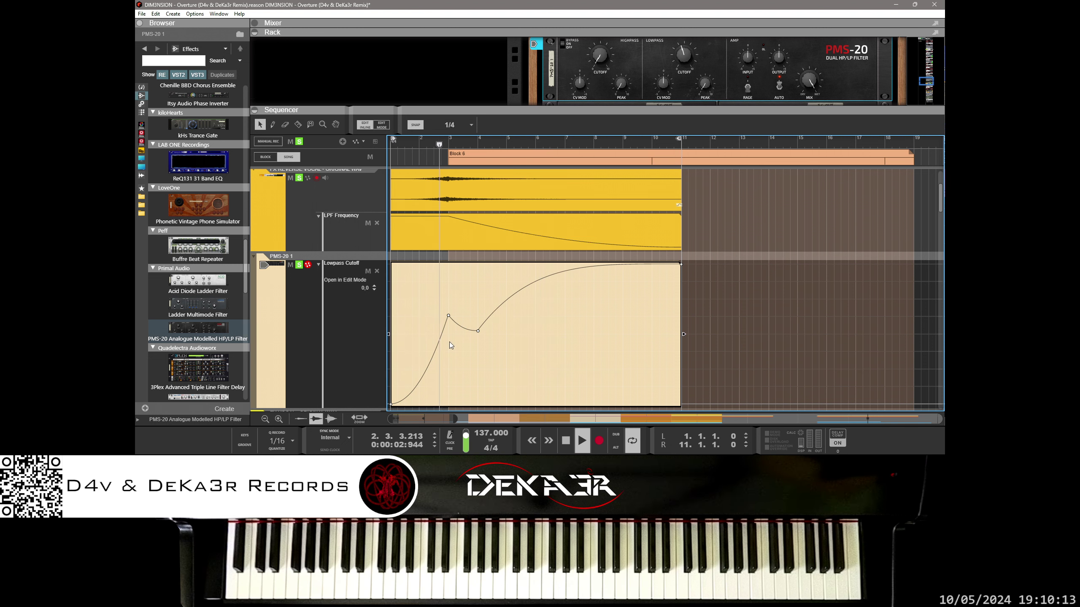
# Step: Fine-tune the bar 3 cutoff peak during playback, trying 6.1 and 6.7 before setting it to 7.0
pyautogui.click(448, 317)
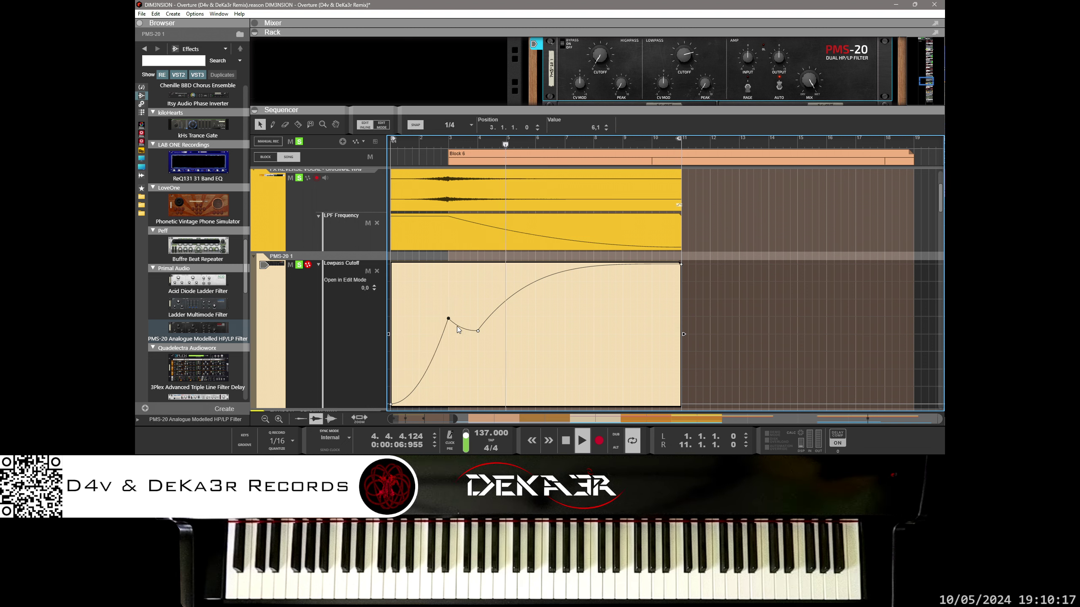
pyautogui.moveTo(448, 316); pyautogui.dragTo(449, 318)
pyautogui.press('KP_1')
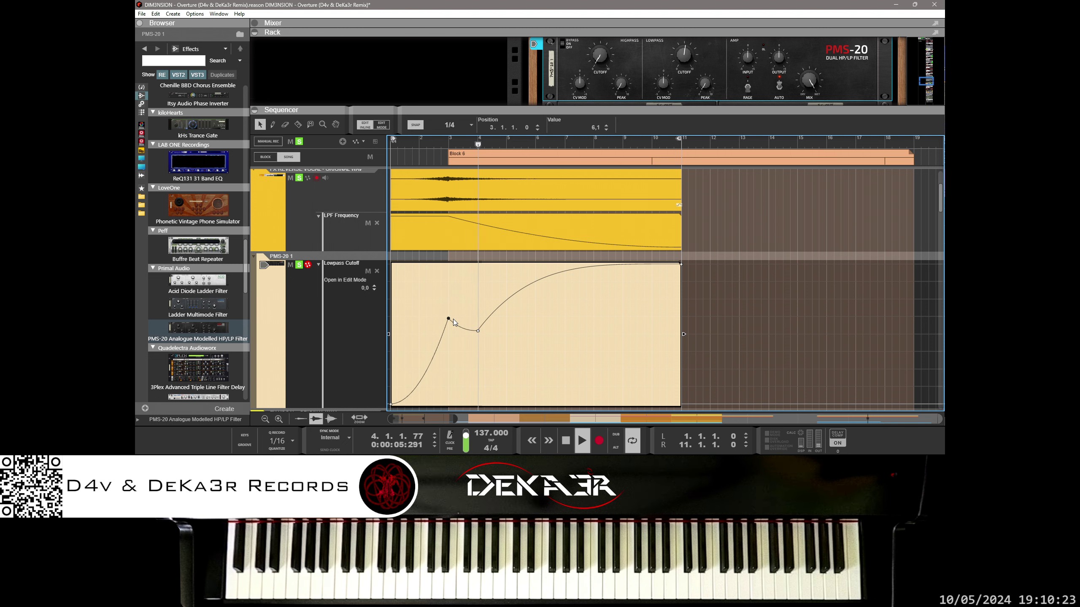
pyautogui.press('Up')
pyautogui.press('Up')
pyautogui.press('Up')
pyautogui.press('Up')
pyautogui.press('Up')
pyautogui.press('Up')
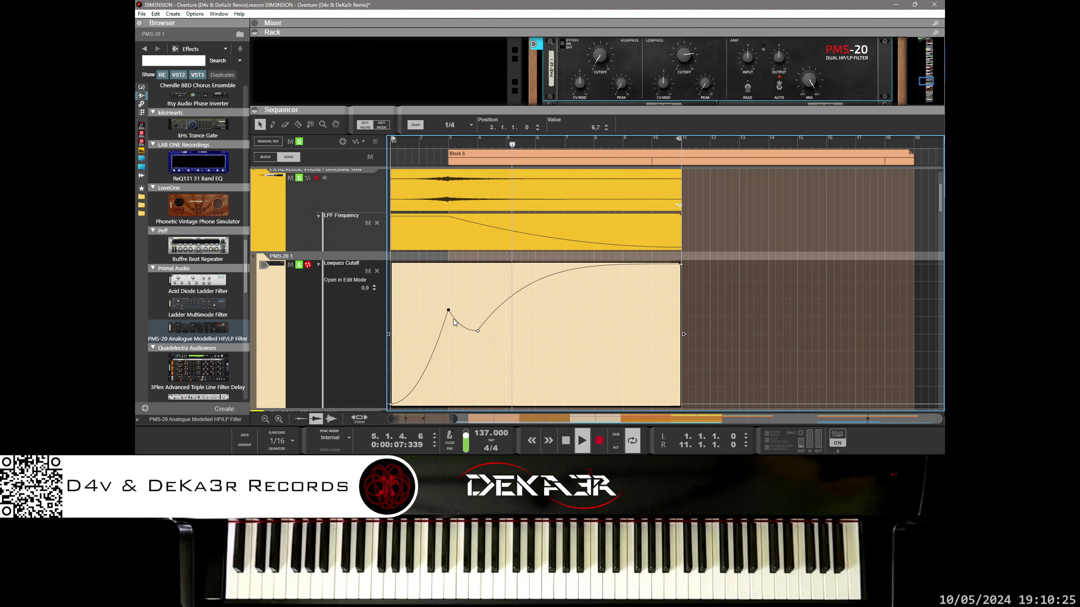
pyautogui.hotkey('alt', 'Left')
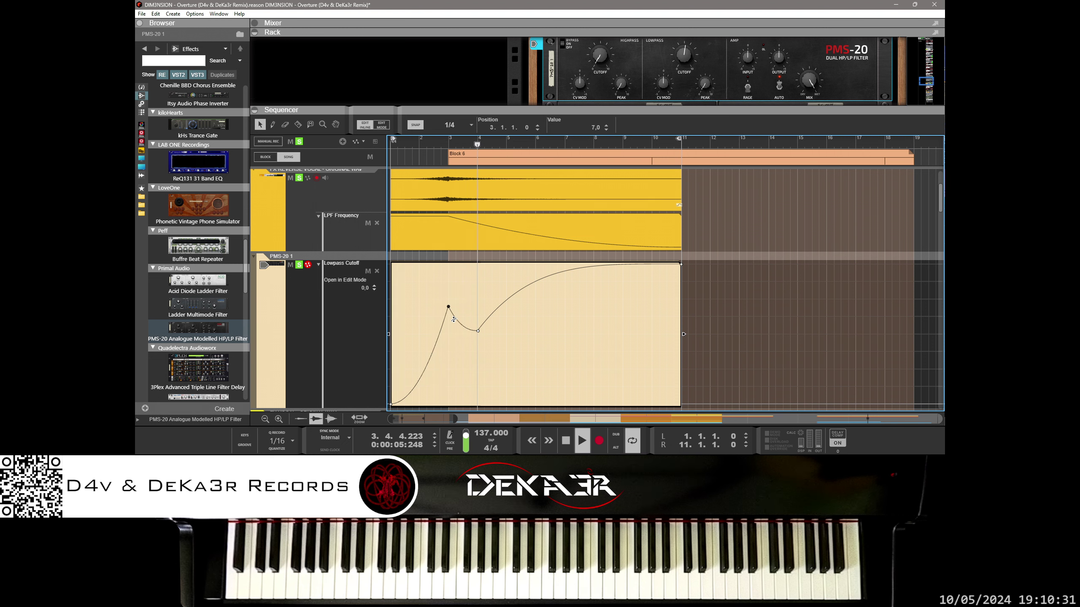
pyautogui.moveTo(448, 310); pyautogui.dragTo(449, 307)
pyautogui.hotkey('alt', 'Left')
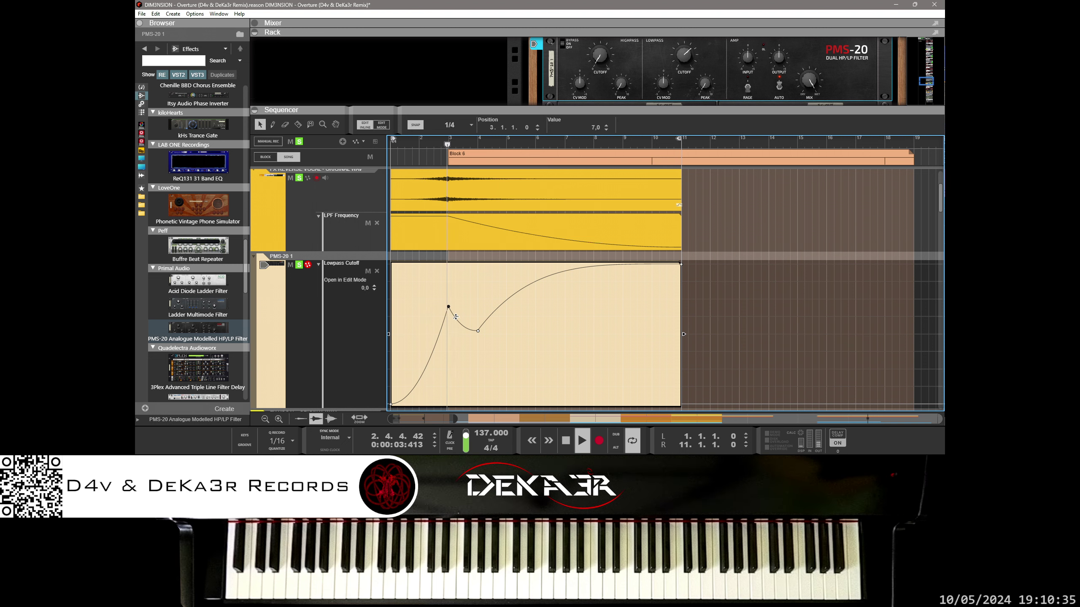
# Step: Bend the cutoff segment between bars 3 and 4 upward and raise the bar 4 point to 5.5, replaying from bar 1
pyautogui.moveTo(456, 316); pyautogui.dragTo(456, 308)
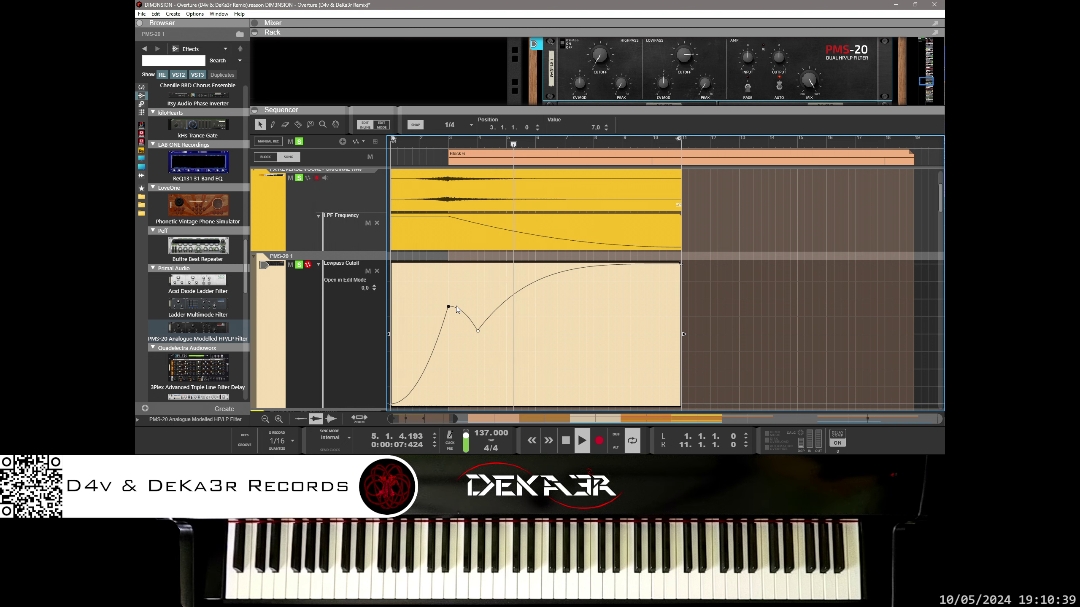
pyautogui.press('Home')
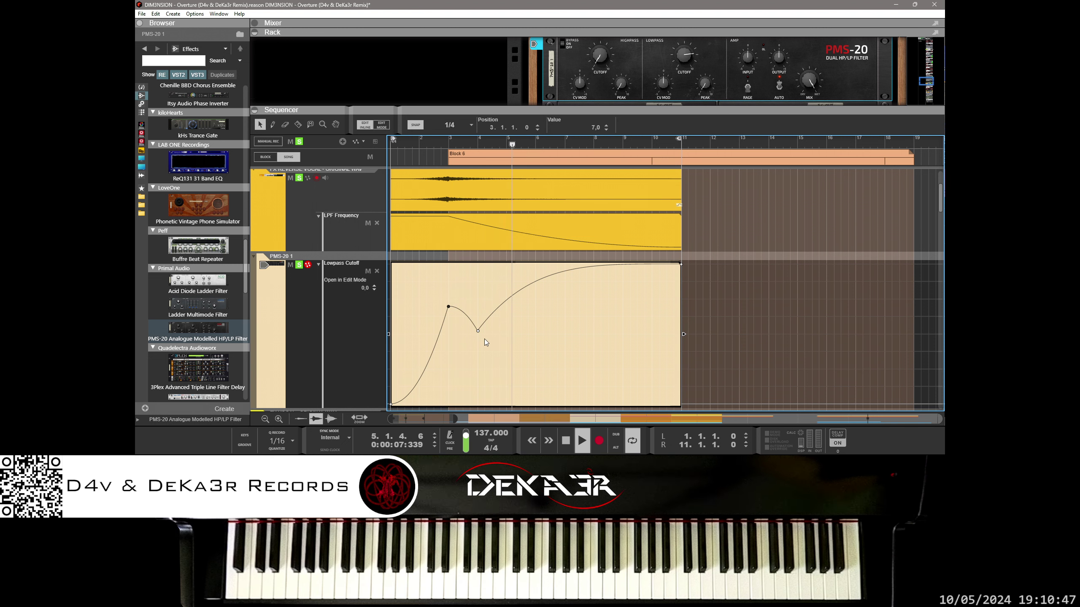
pyautogui.click(478, 330)
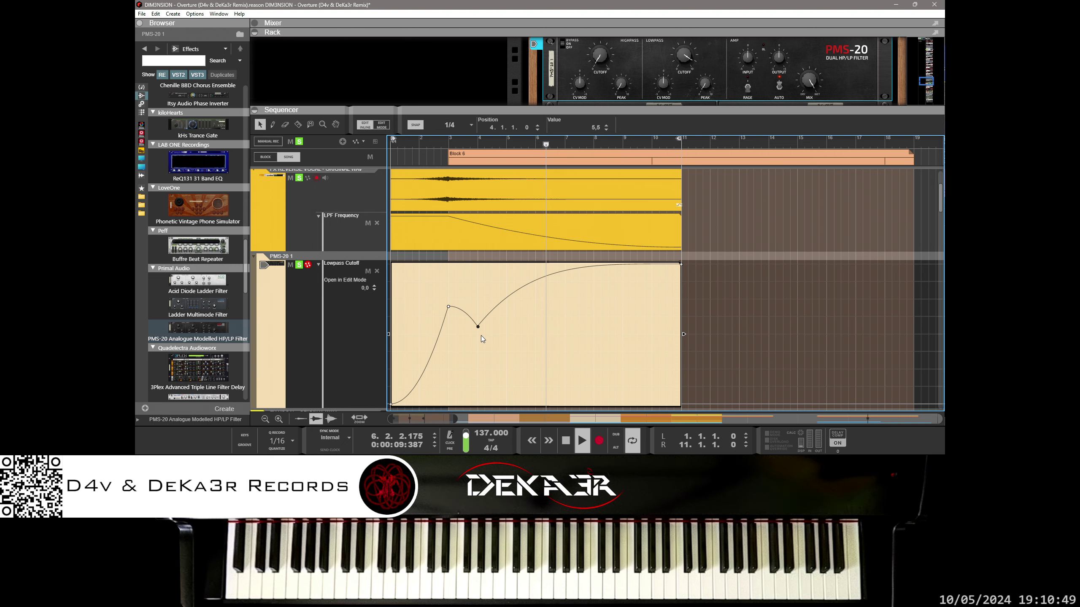
pyautogui.press('KP_1')
pyautogui.moveTo(478, 330); pyautogui.dragTo(478, 327)
# Step: Turn off the filter track's solo, select the FX REVERSE VOCAL track and replay the full mix from bar 1
pyautogui.click(299, 142)
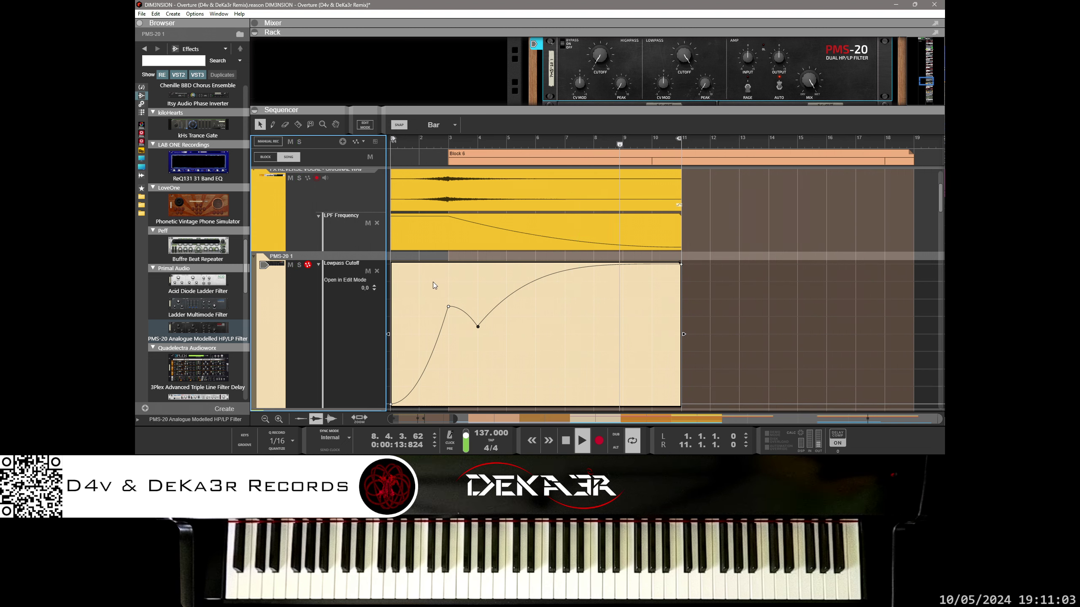
pyautogui.press('KP_1')
pyautogui.click(297, 196)
pyautogui.press('KP_1')
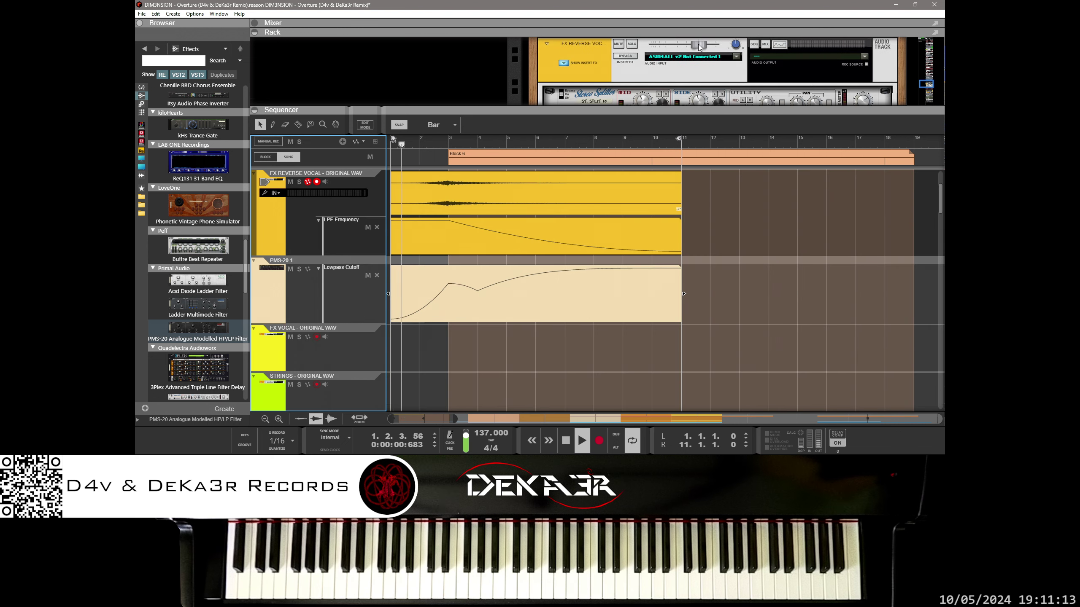
# Step: Balance the FX REVERSE VOCAL level during playback, trying -0.83 dB and -3.61 dB before setting it slightly lower
pyautogui.moveTo(699, 44); pyautogui.dragTo(715, 45)
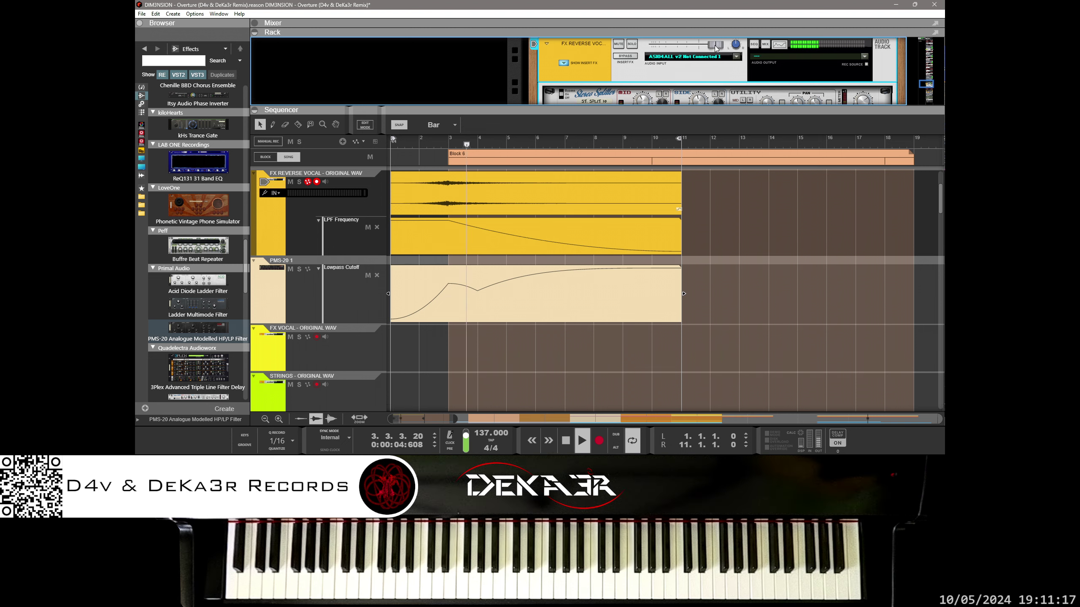
pyautogui.moveTo(714, 46); pyautogui.dragTo(697, 47)
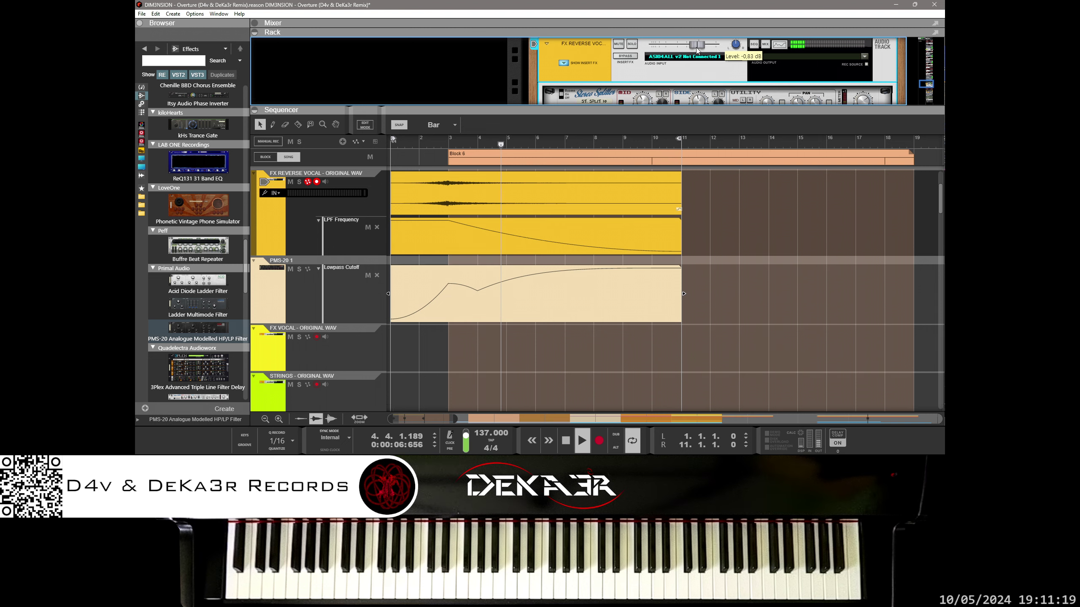
pyautogui.press('KP_1')
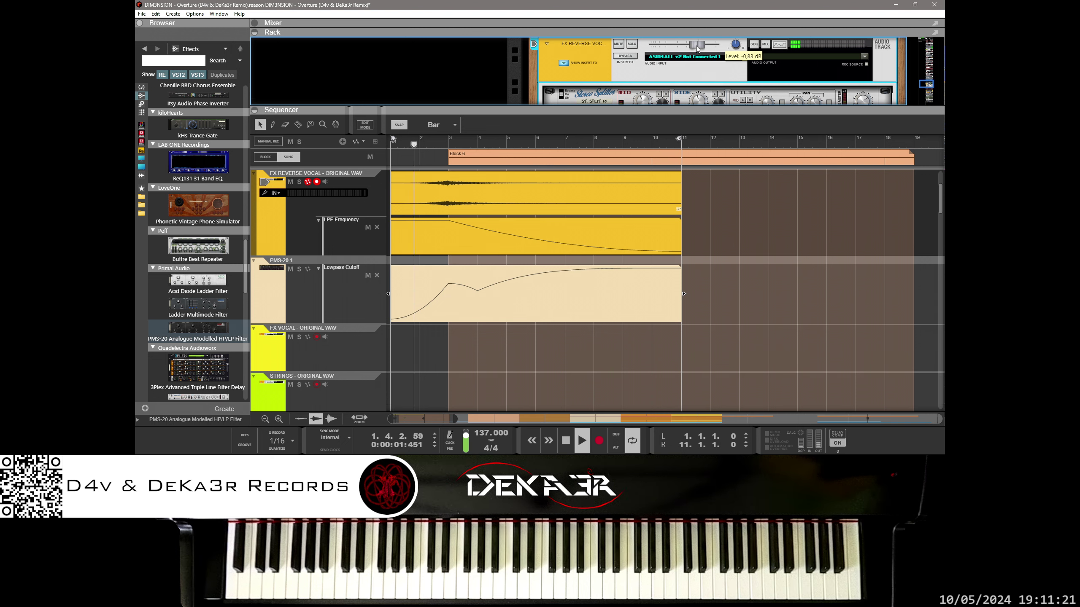
pyautogui.moveTo(696, 46); pyautogui.dragTo(691, 45)
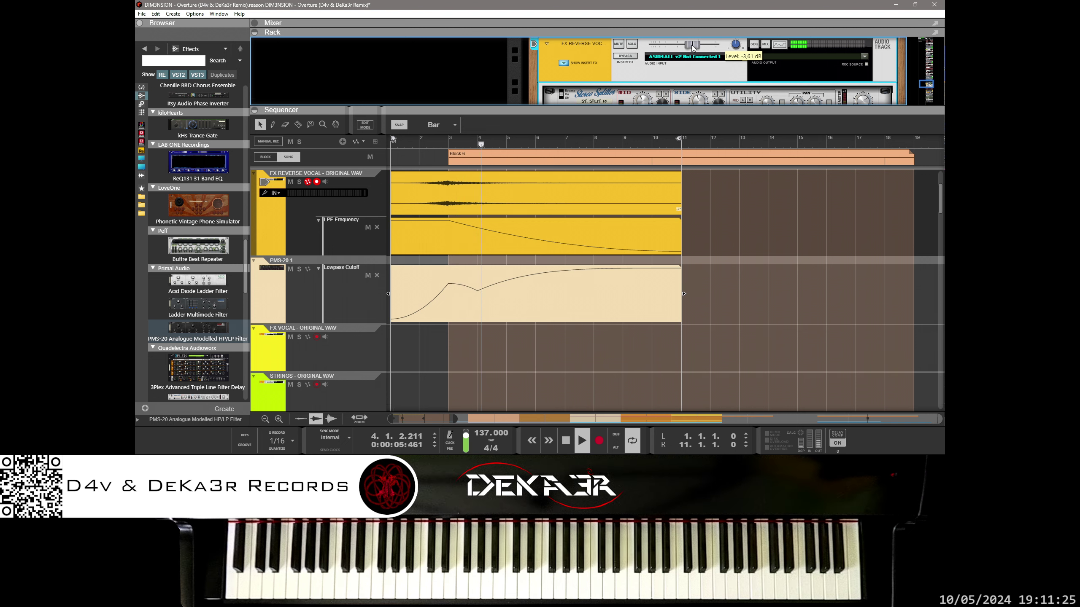
pyautogui.press('Home')
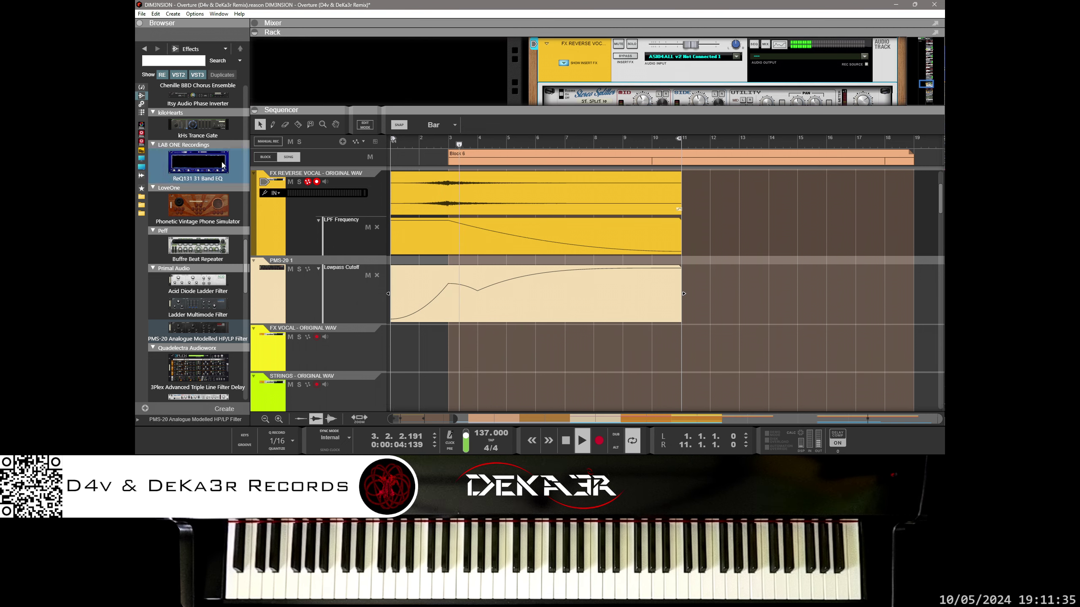
pyautogui.click(691, 46)
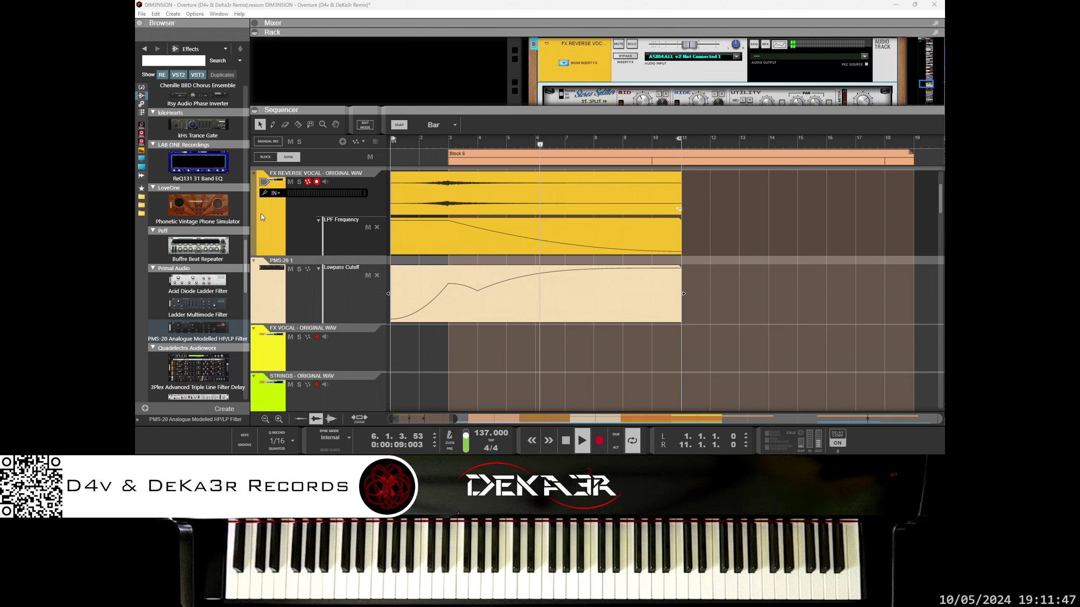
pyautogui.click(688, 44)
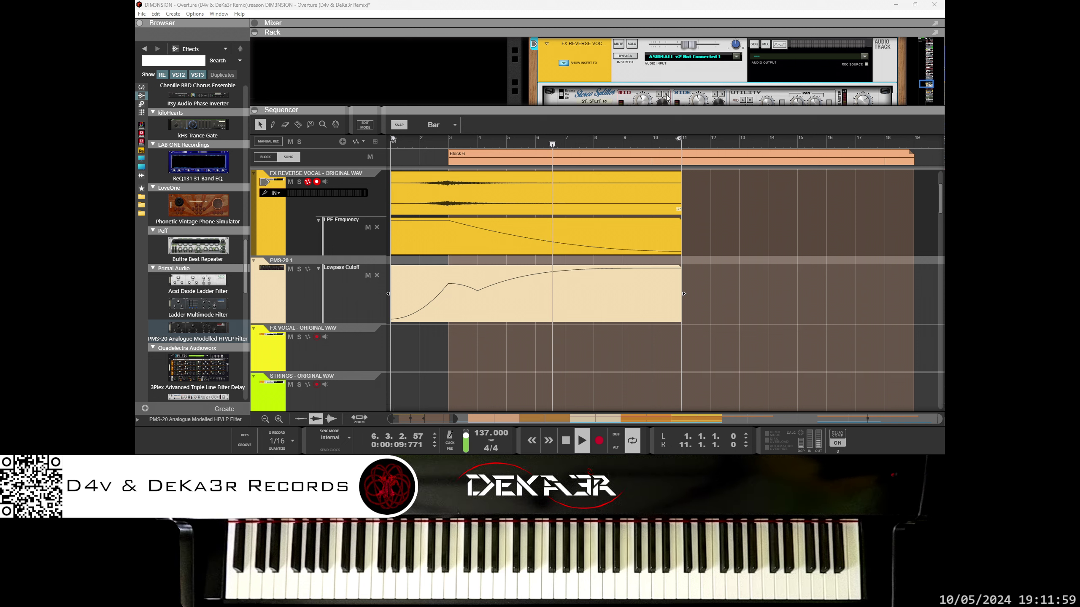
pyautogui.click(630, 60)
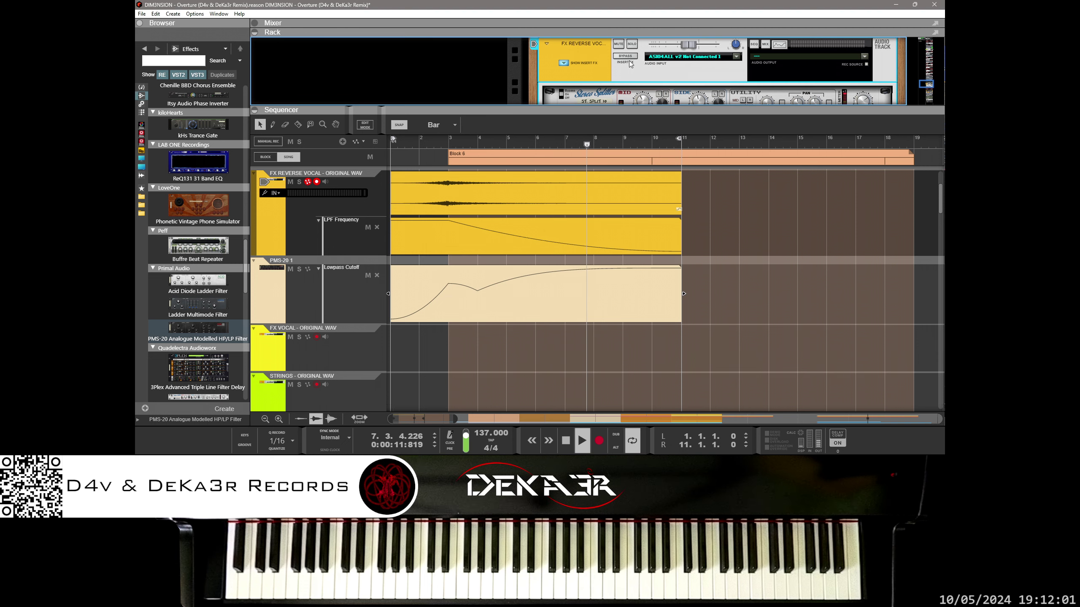
pyautogui.press('KP_1')
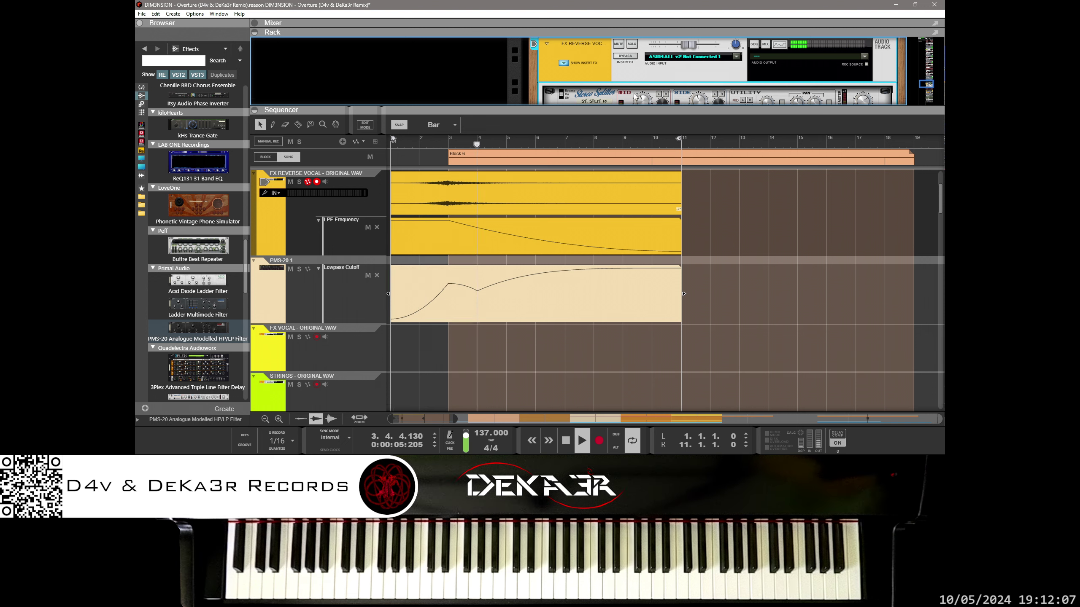
# Step: Expand the sequencer to full height with compact track rows and switch off looping
pyautogui.click(728, 199)
pyautogui.scroll(-3, 727, 201)
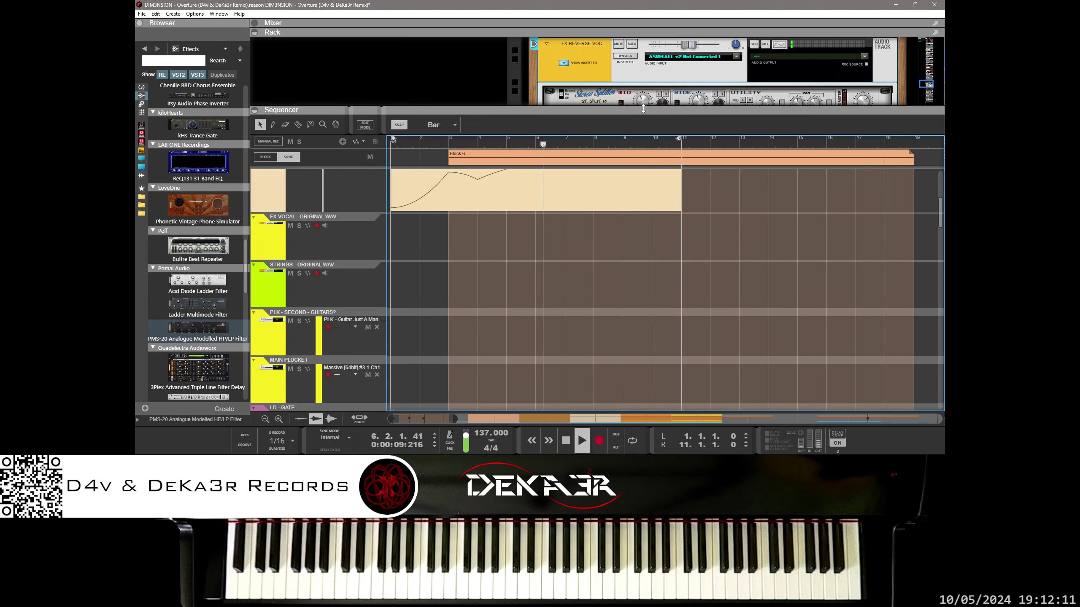
pyautogui.press('F7')
pyautogui.scroll(-8, 632, 145)
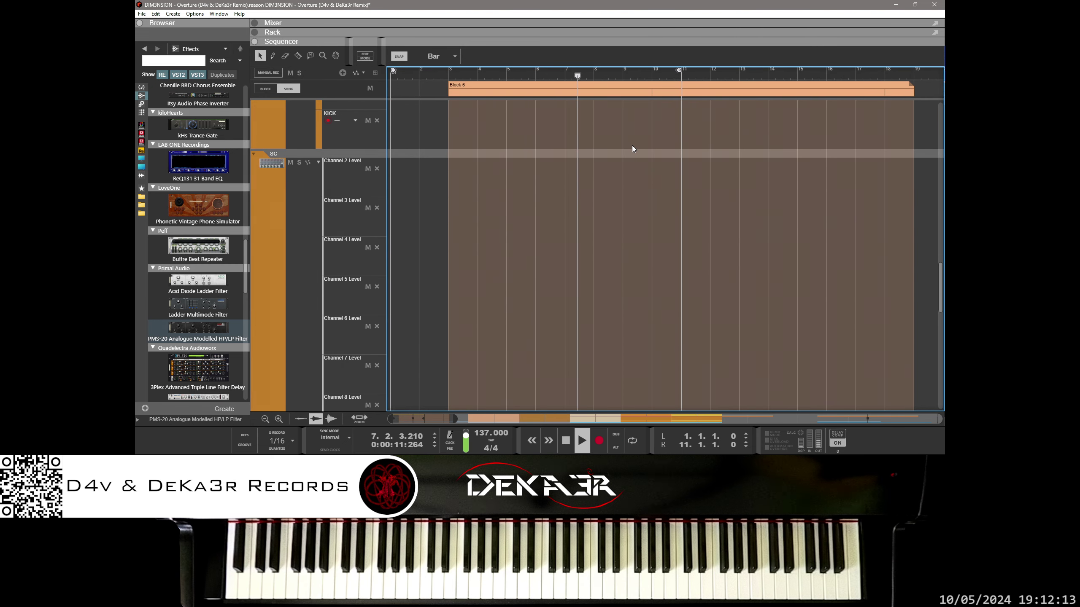
pyautogui.scroll(5, 629, 183)
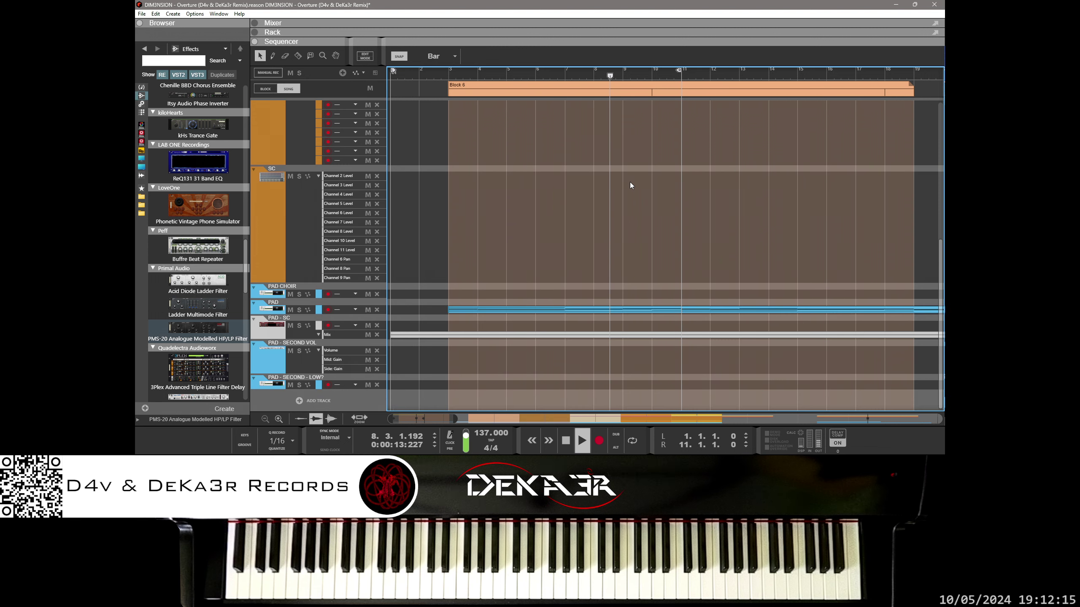
pyautogui.scroll(4, 630, 183)
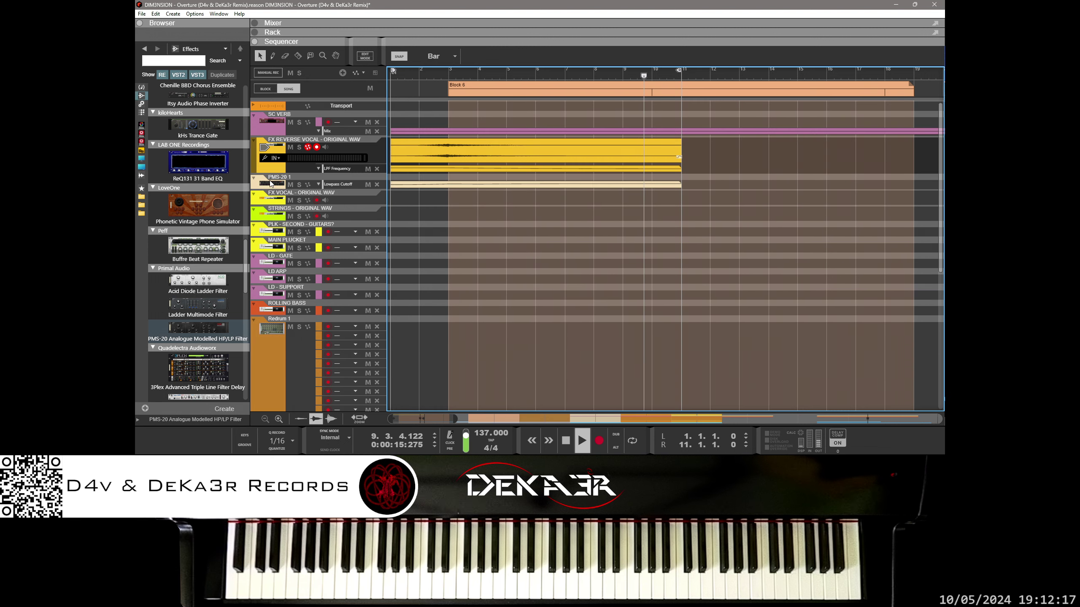
# Step: Set the track color of FX REVERSE VOCAL and its PMS-20 filter track to Bright Lime
pyautogui.click(254, 186)
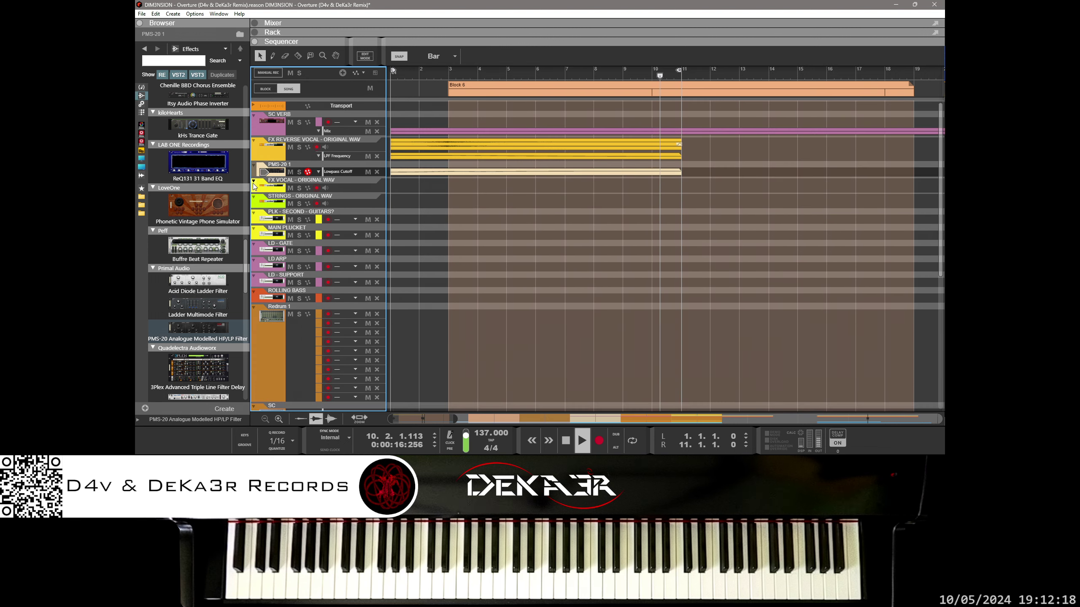
pyautogui.click(262, 150)
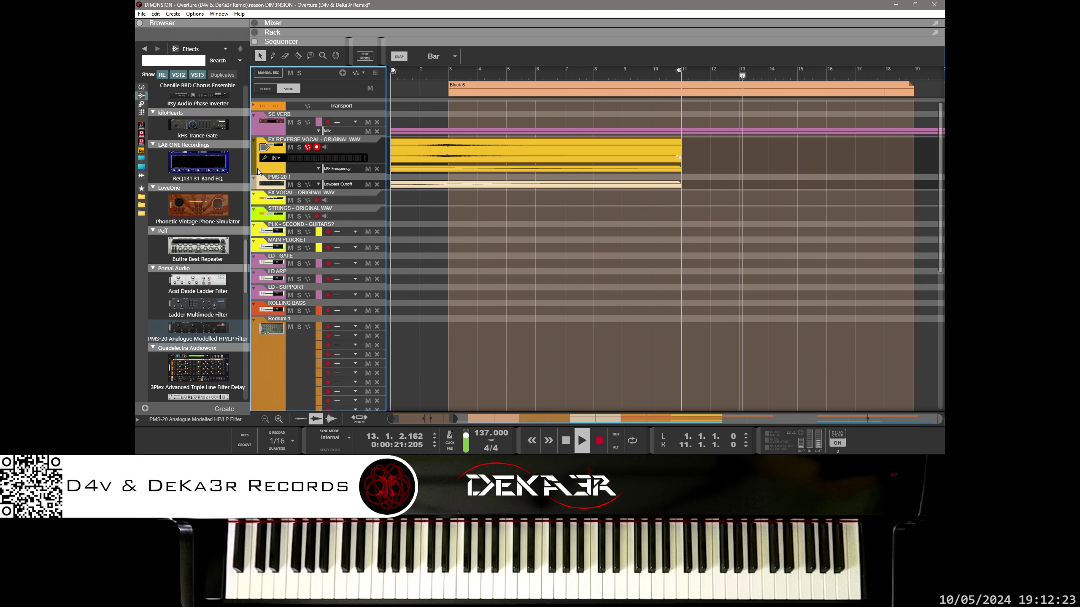
pyautogui.rightClick(258, 152)
pyautogui.moveTo(332, 314)
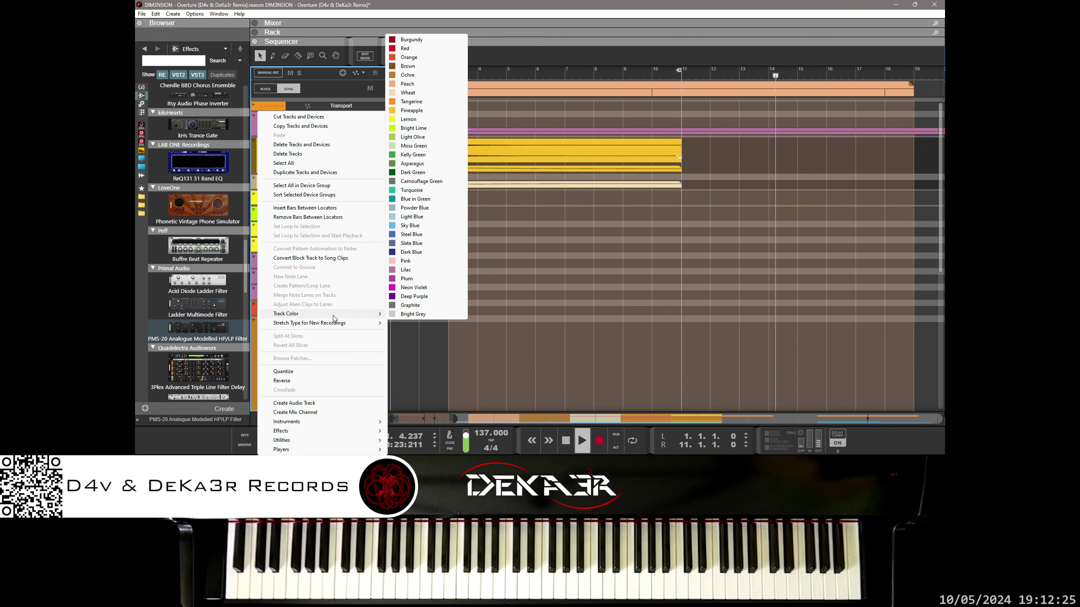
pyautogui.click(430, 137)
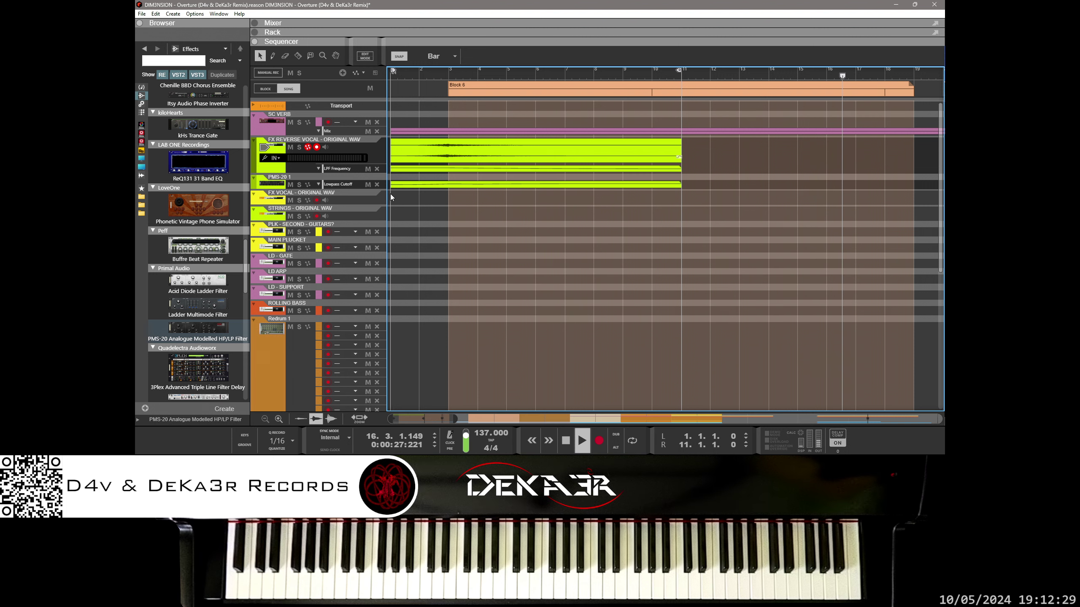
# Step: Rename the PMS-20 1 track as FILTRO LP REVERSE VOCAL
pyautogui.click(289, 188)
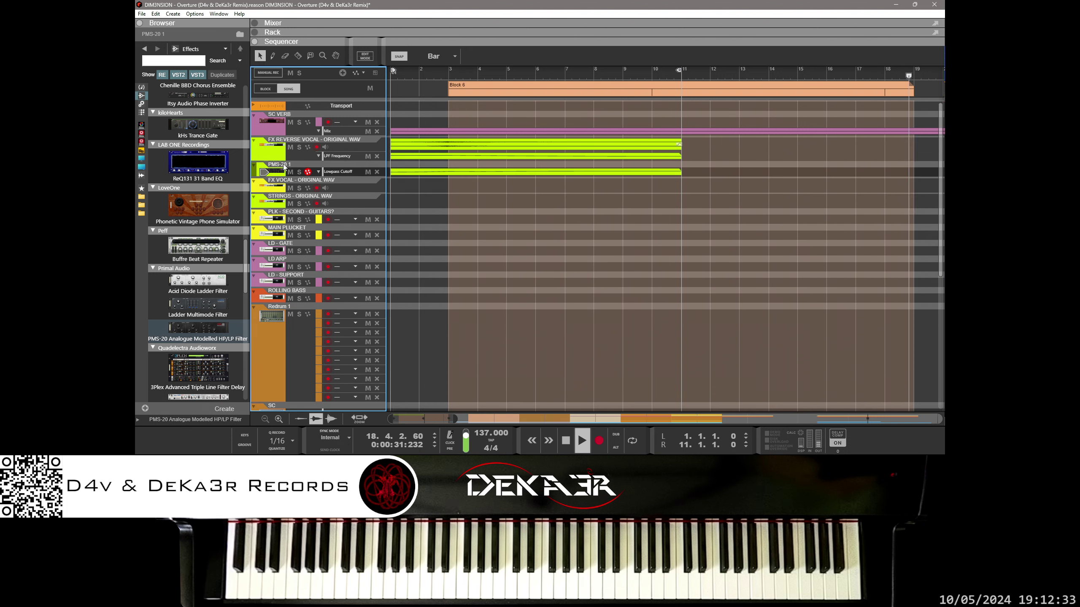
pyautogui.doubleClick(283, 164)
pyautogui.write('FILTRO LP REVERSE VOCAL')
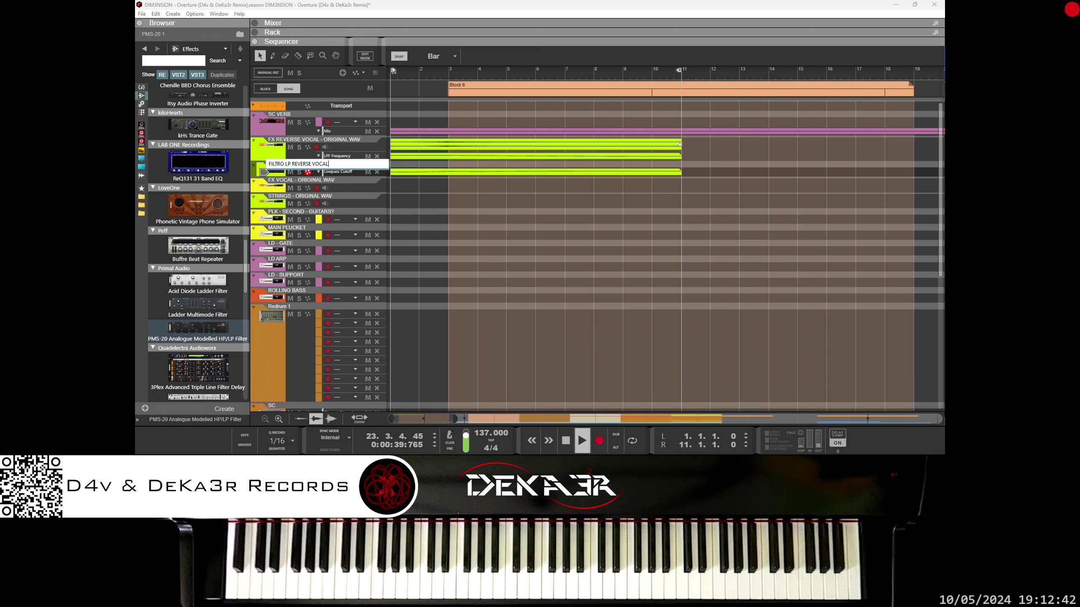
pyautogui.press('Return')
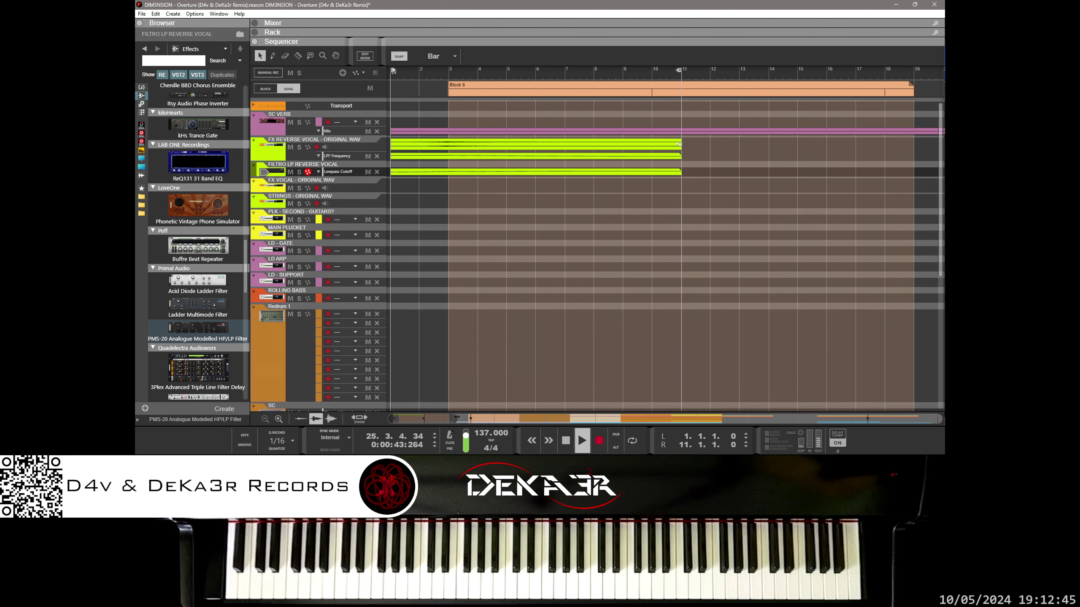
# Step: Widen the timeline view to about 69 bars and replay the arrangement from bar 1
pyautogui.moveTo(456, 417); pyautogui.dragTo(616, 418)
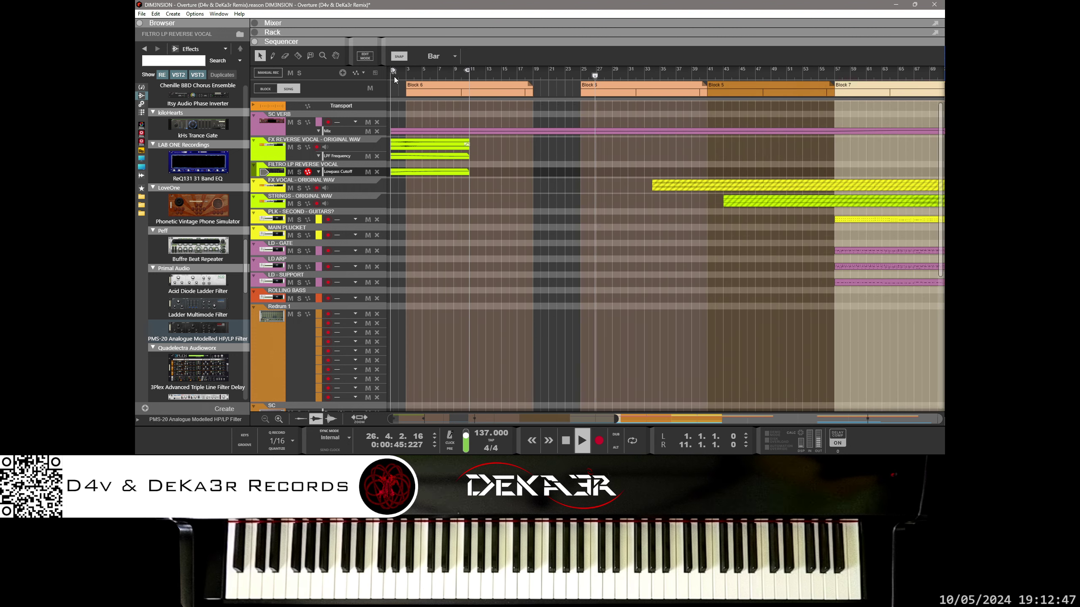
pyautogui.click(392, 76)
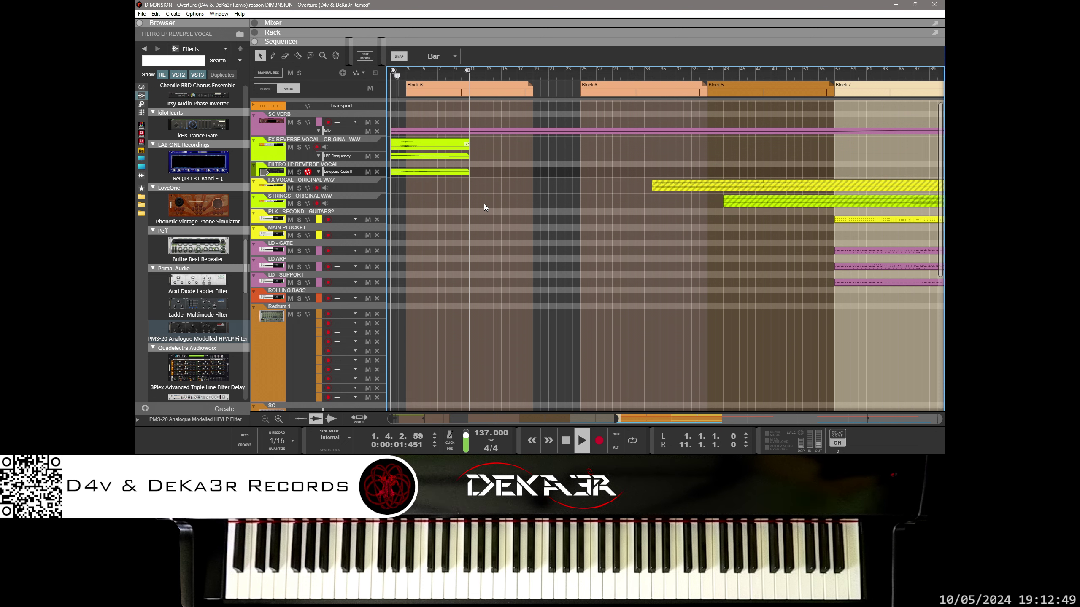
pyautogui.scroll(-6, 484, 204)
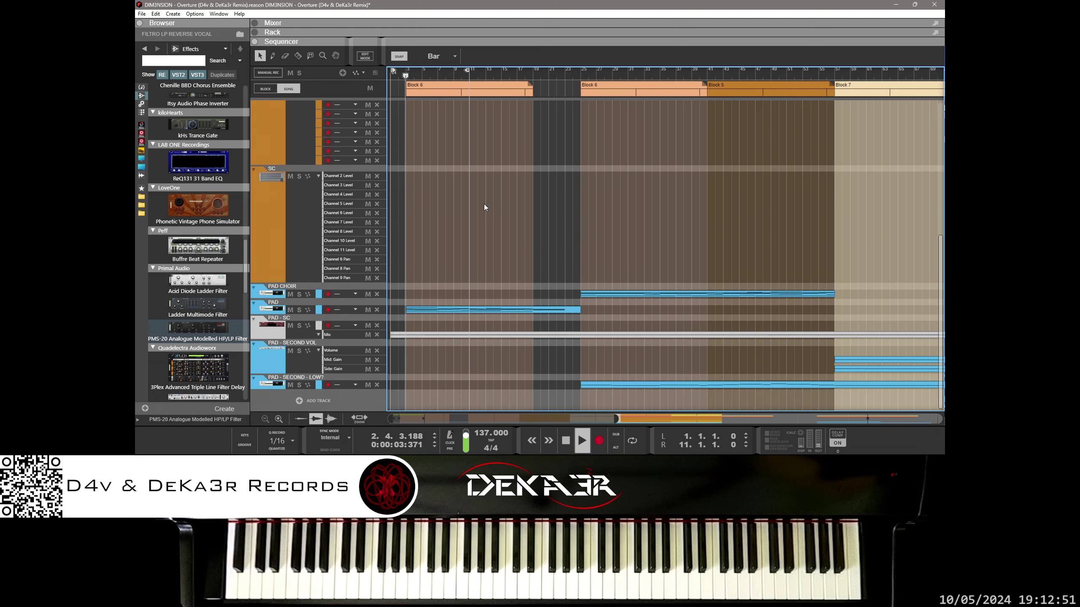
# Step: Bring up the rack for the PAD track and lower the rack mixer's Channel 3 level to 72 during playback
pyautogui.click(266, 308)
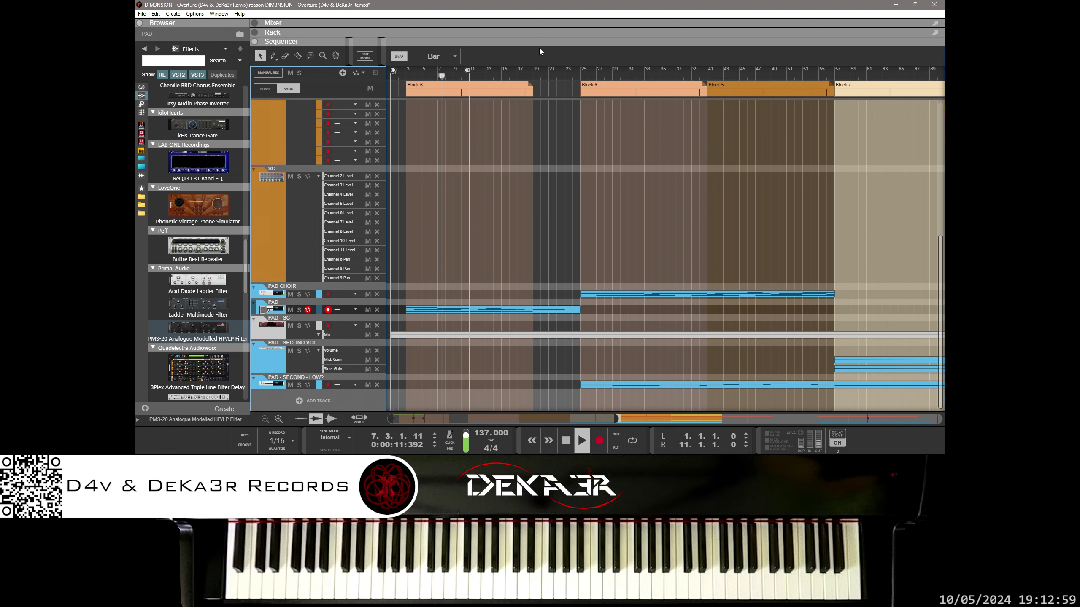
pyautogui.moveTo(540, 44); pyautogui.dragTo(540, 158)
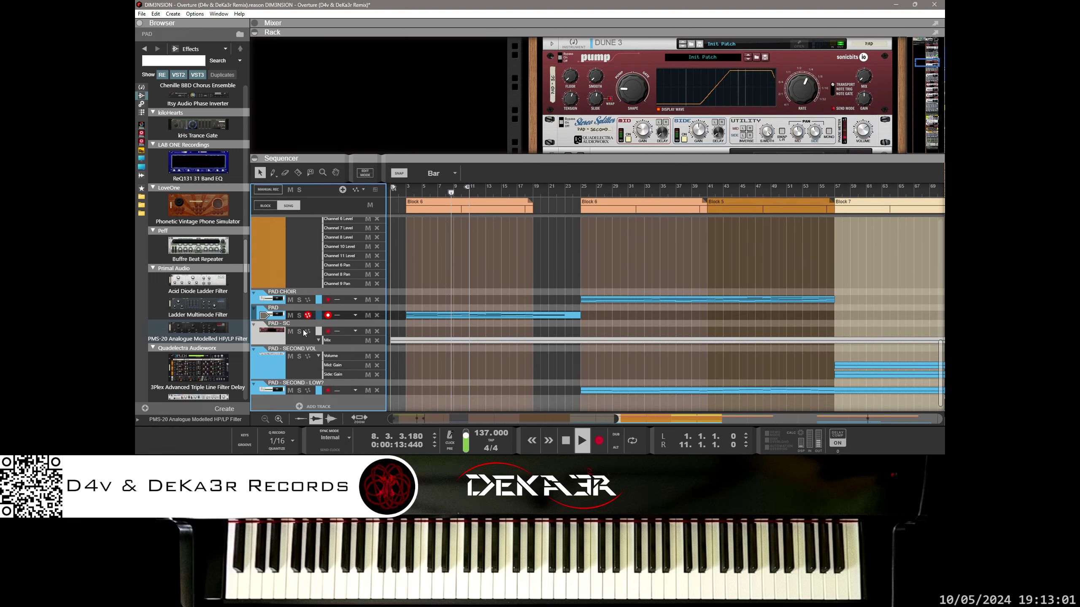
pyautogui.scroll(2, 600, 140)
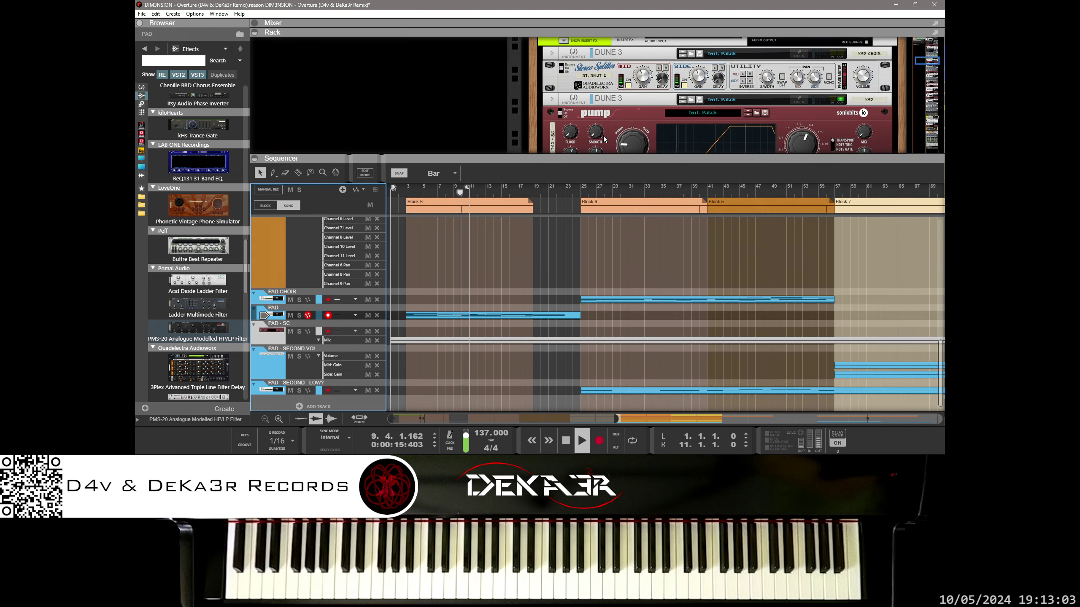
pyautogui.scroll(2, 616, 128)
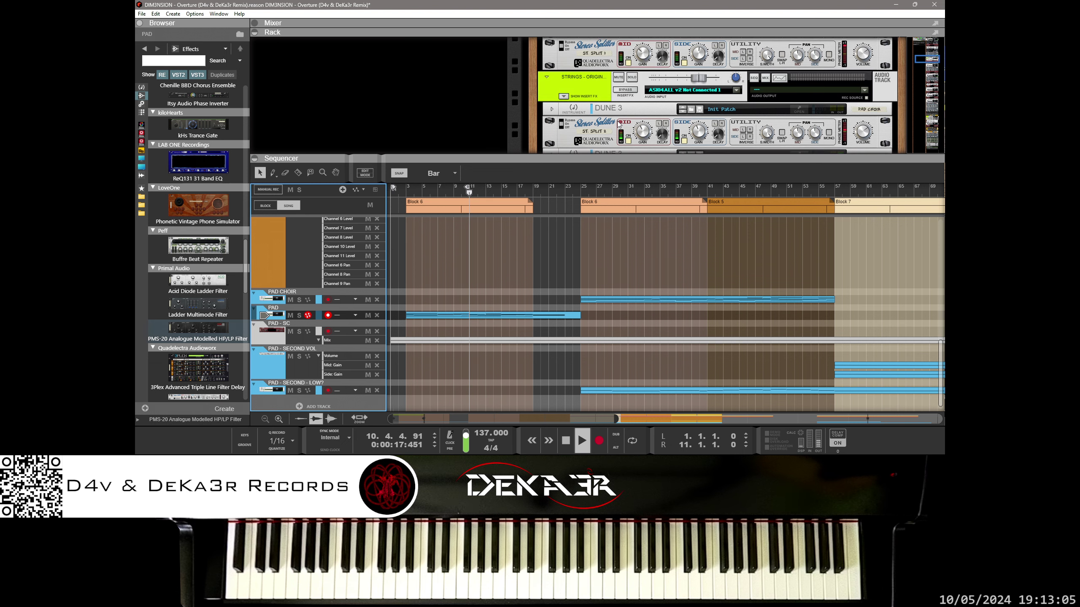
pyautogui.scroll(3, 617, 126)
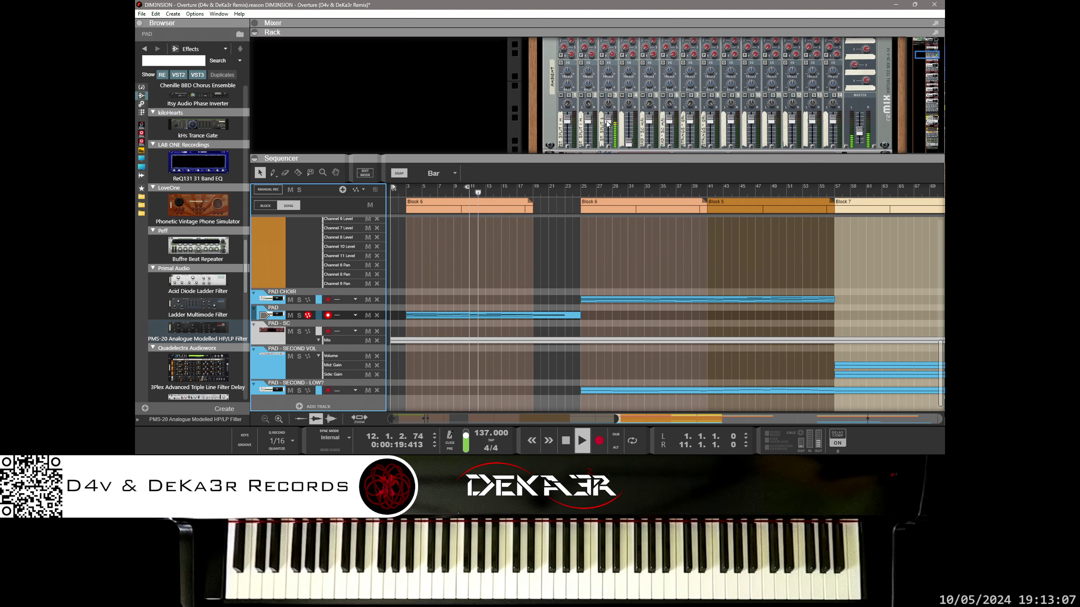
pyautogui.moveTo(606, 121); pyautogui.dragTo(609, 126)
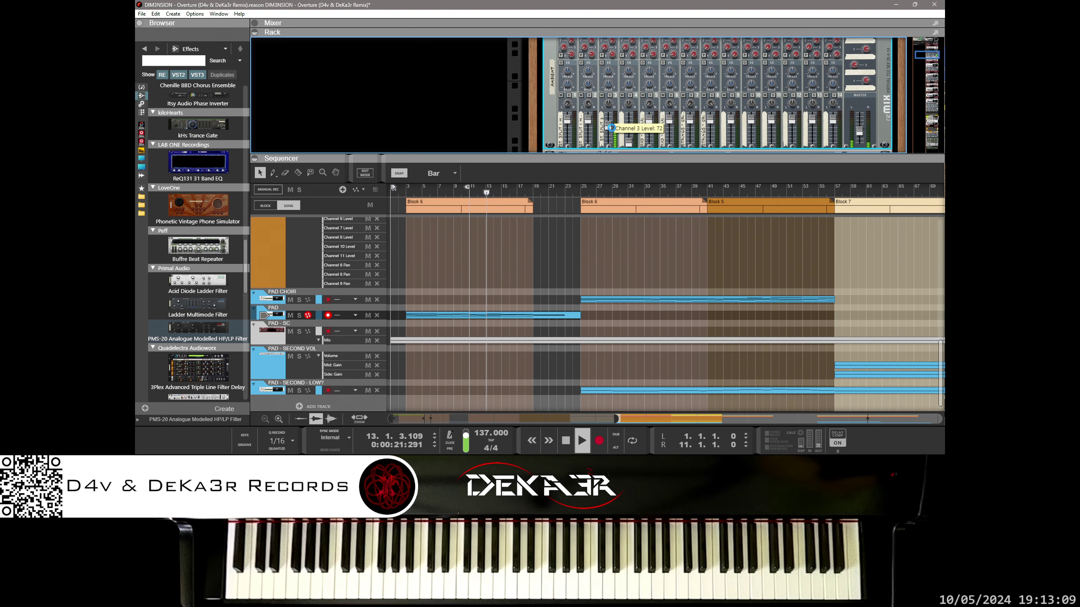
pyautogui.scroll(-5, 862, 79)
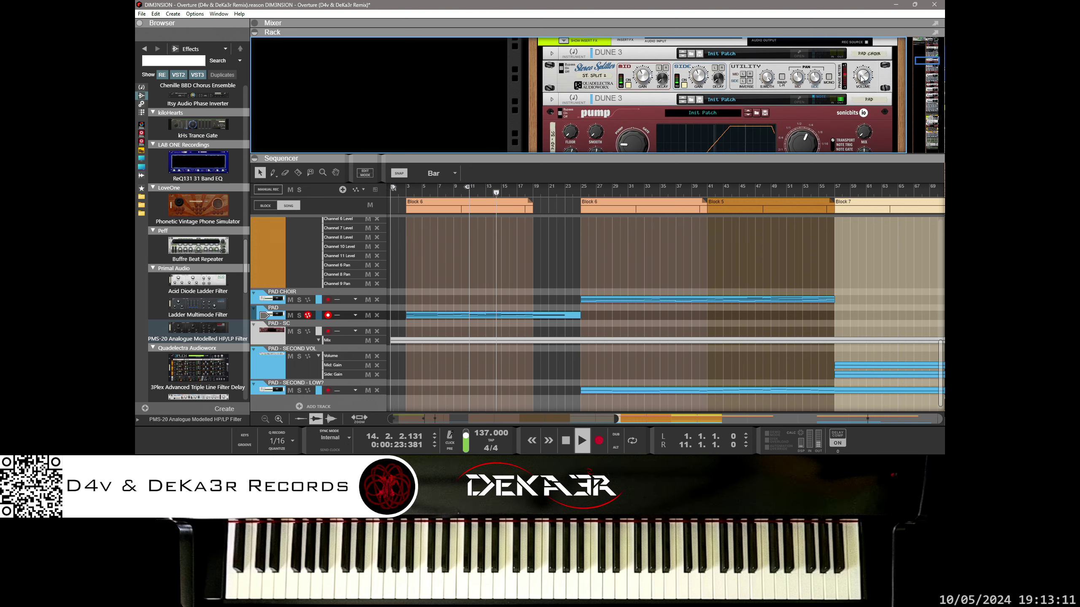
# Step: Try the Stereo Splitter's volume at about -6.21 dB during playback, reset it to 0 dB, and lower it slightly
pyautogui.moveTo(862, 78)
pyautogui.mouseDown()
pyautogui.moveTo(863, 148)
pyautogui.moveTo(854, 98)
pyautogui.mouseUp()
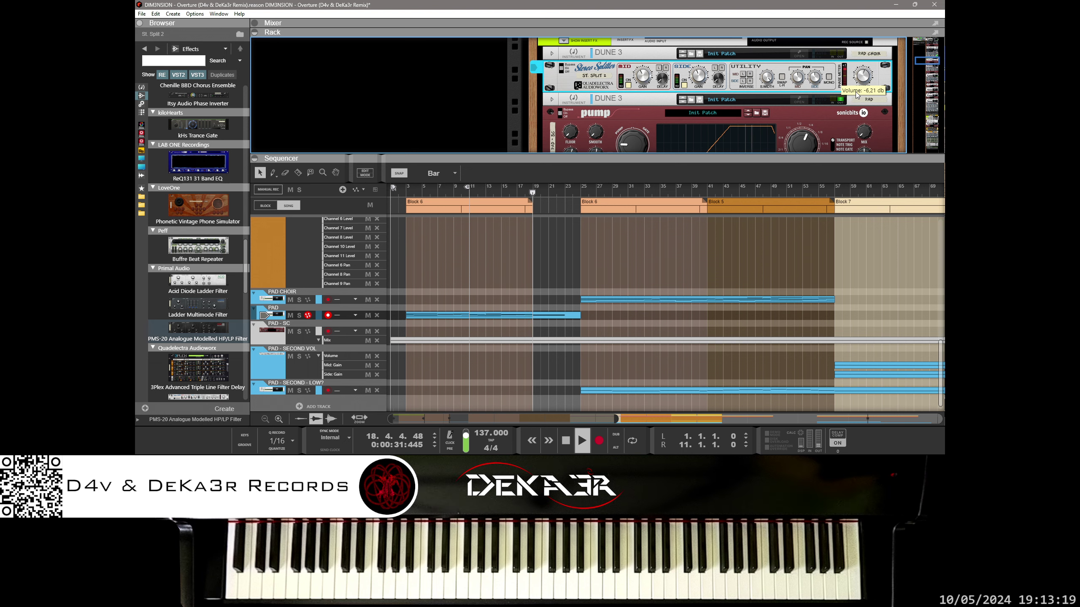
pyautogui.keyDown('ctrl'); pyautogui.click(864, 77); pyautogui.keyUp('ctrl')
pyautogui.moveTo(864, 80)
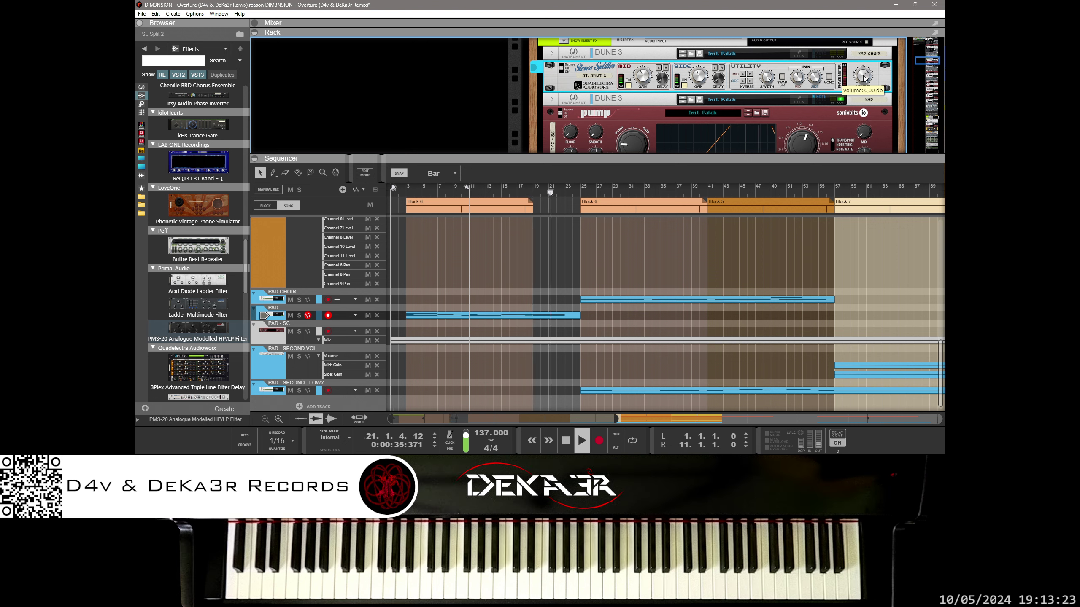
pyautogui.moveTo(864, 79); pyautogui.dragTo(863, 87)
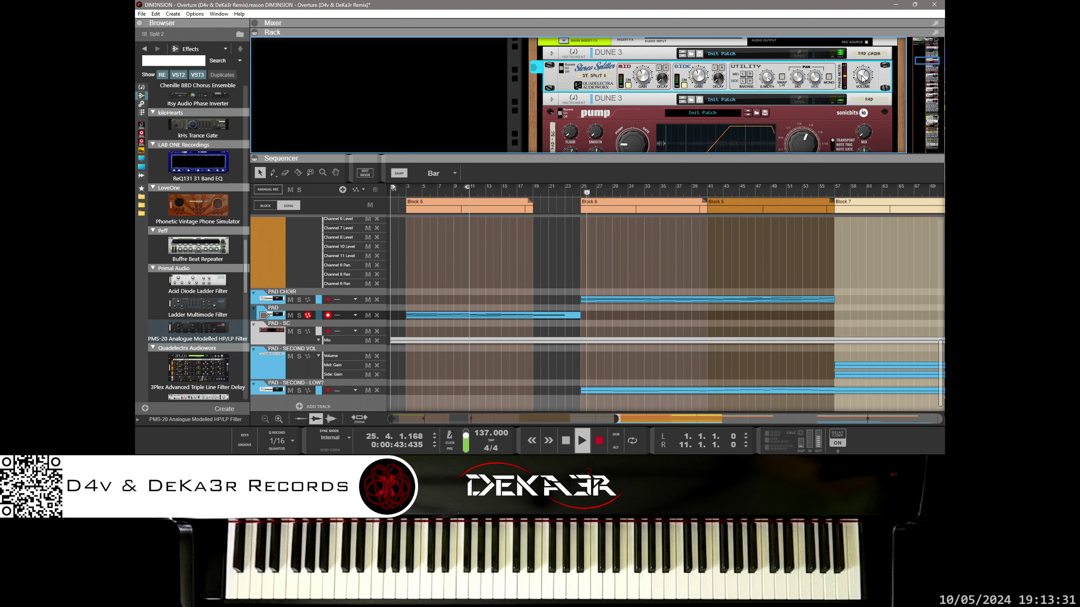
# Step: Replay from bar 1, rebalance the Stereo Splitter's volume to about 0 dB, and save the song
pyautogui.click(389, 194)
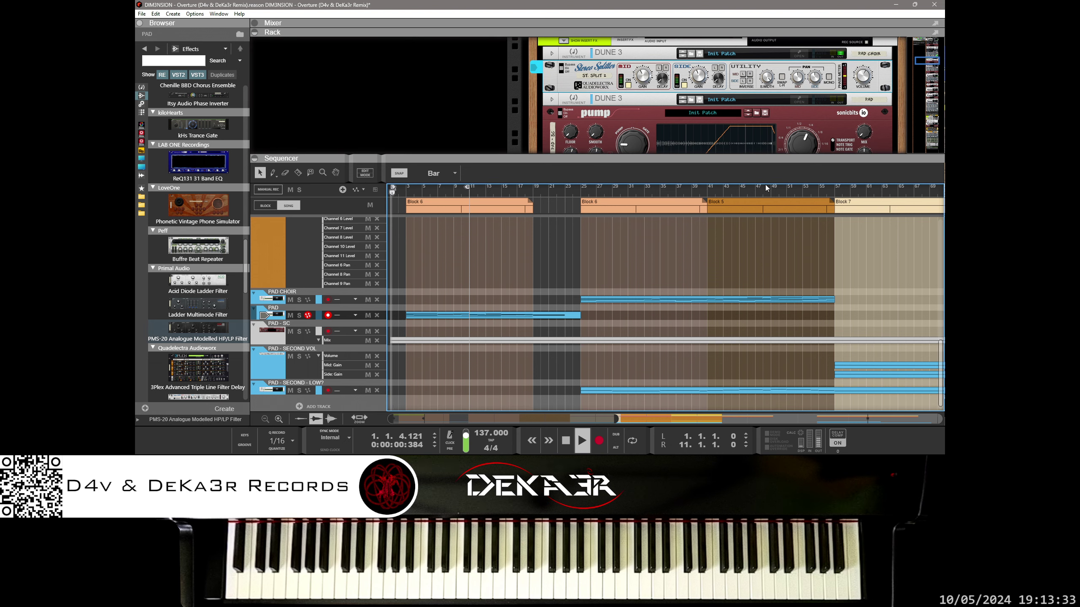
pyautogui.click(863, 78)
pyautogui.moveTo(865, 80); pyautogui.dragTo(862, 62)
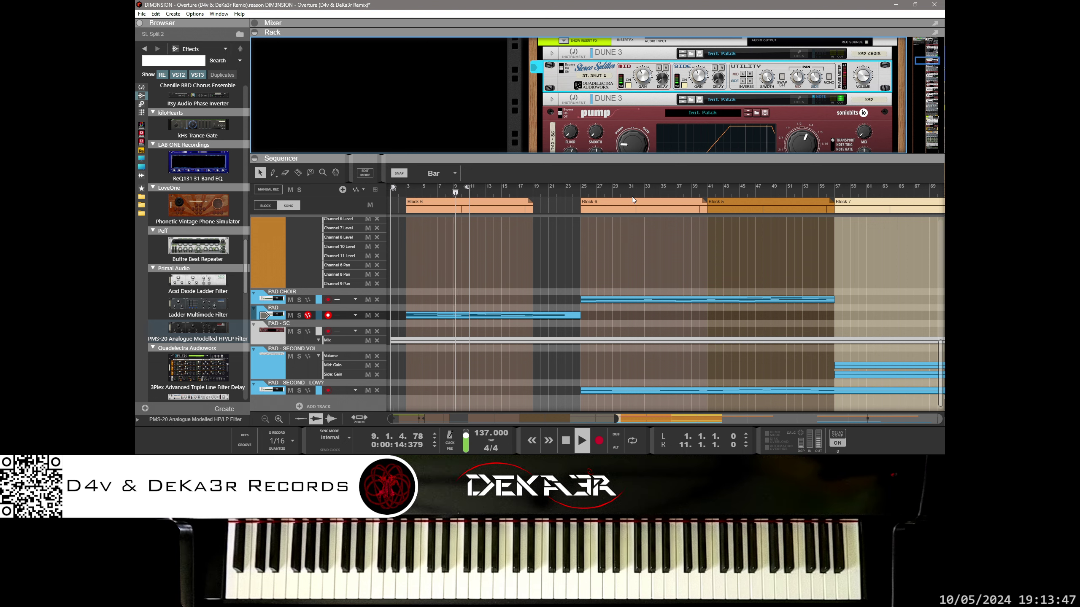
pyautogui.moveTo(863, 75); pyautogui.dragTo(861, 94)
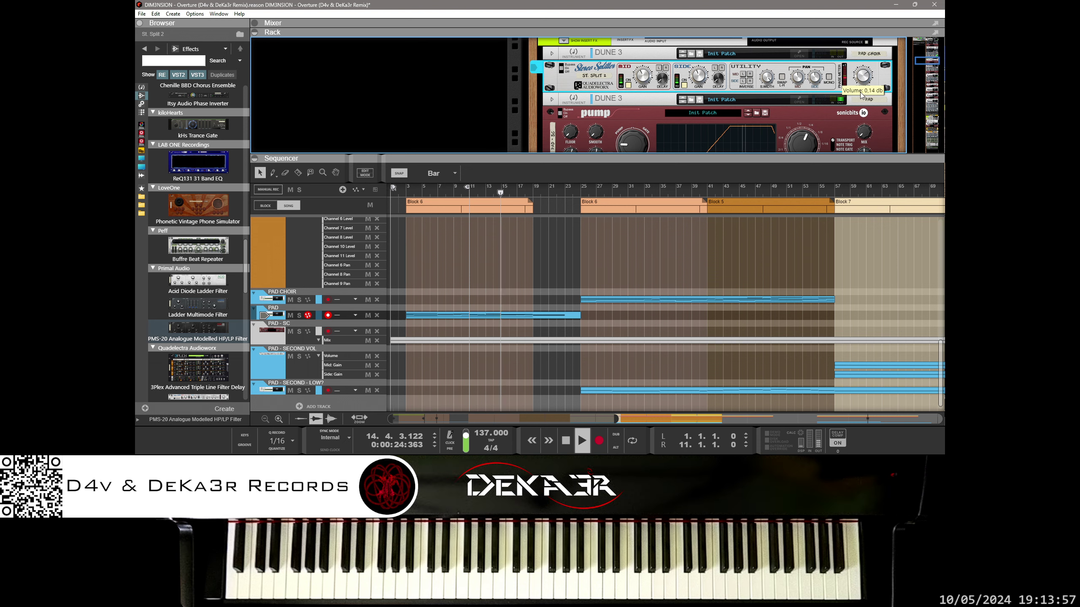
pyautogui.moveTo(860, 95); pyautogui.dragTo(861, 97)
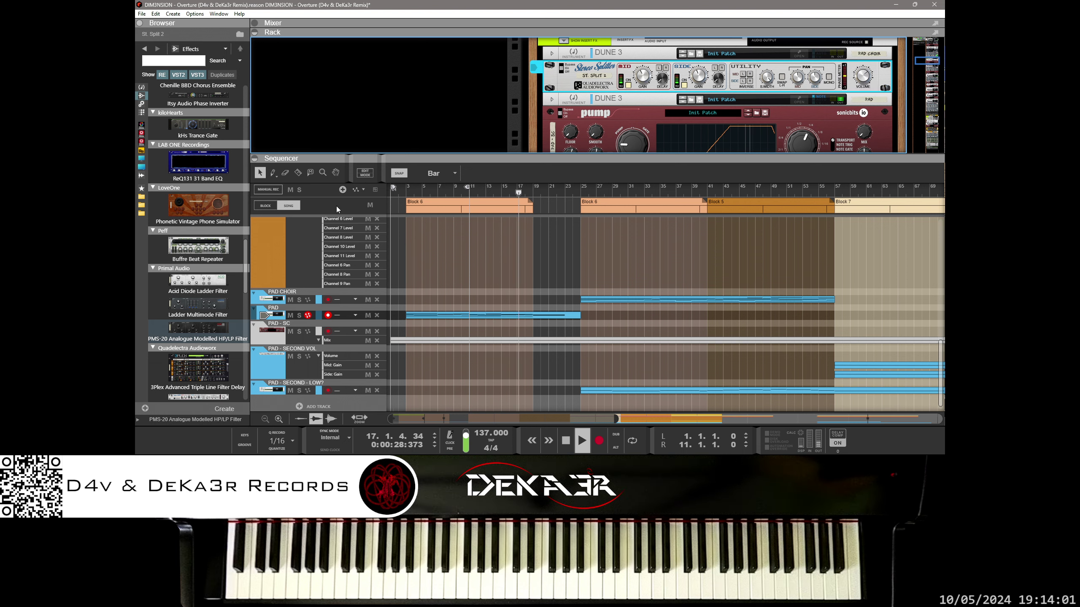
pyautogui.click(141, 14)
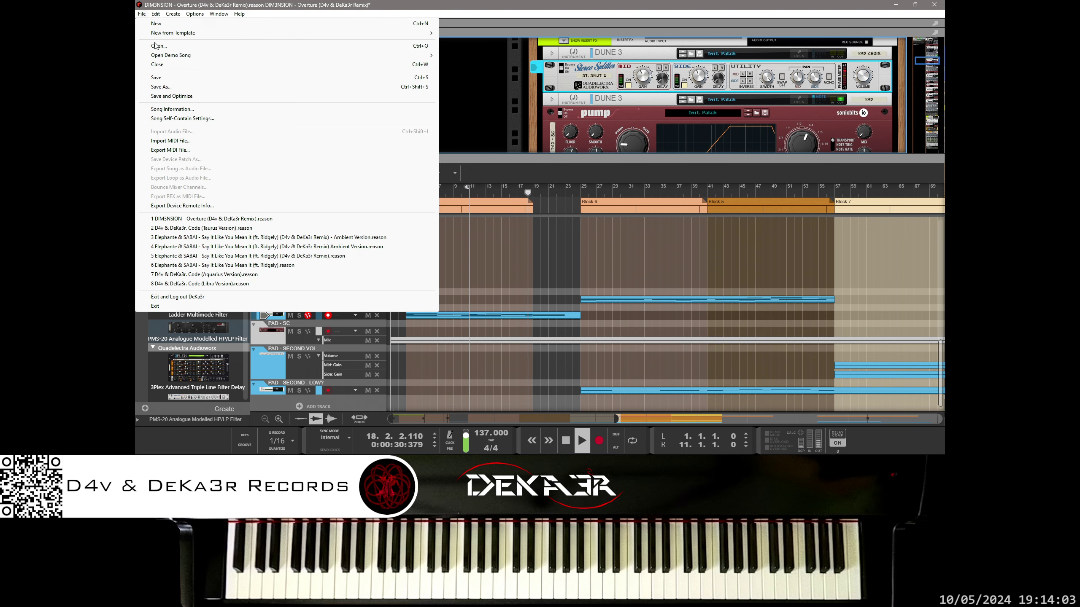
pyautogui.click(157, 77)
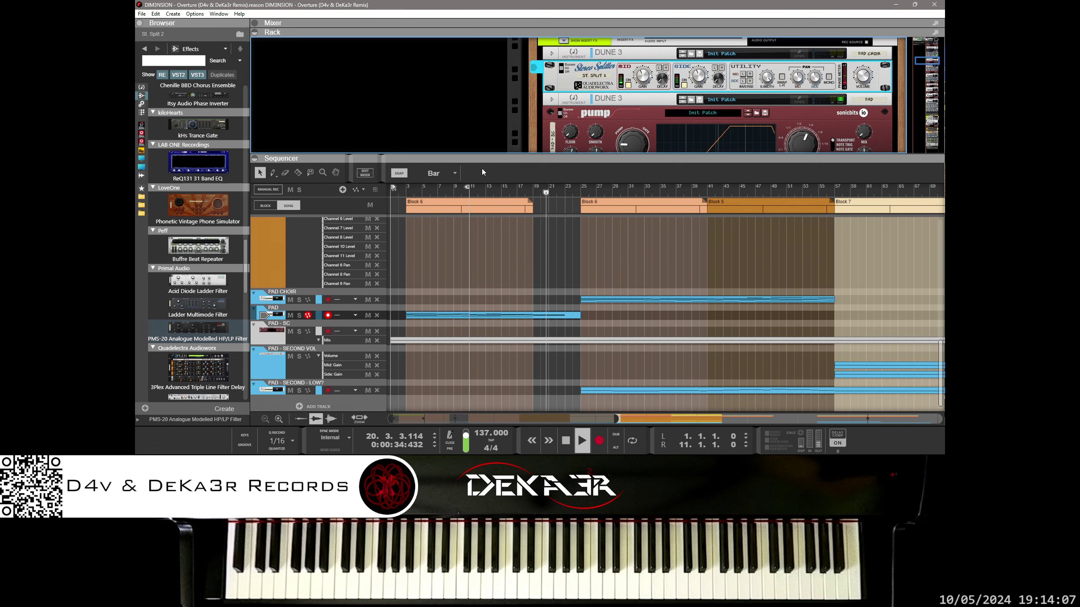
# Step: Copy the FX REVERSE VOCAL clip with its LPF Frequency and Lowpass Cutoff automation clips from bar 1 to bar 21
pyautogui.scroll(3, 643, 320)
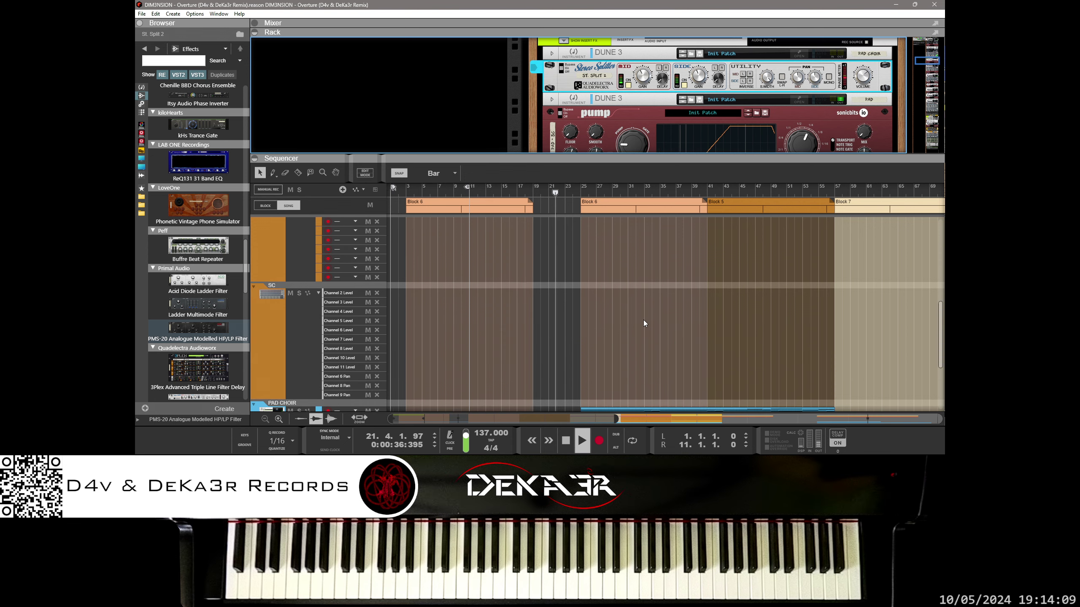
pyautogui.scroll(5, 643, 320)
pyautogui.scroll(-2, 604, 298)
pyautogui.scroll(2, 515, 251)
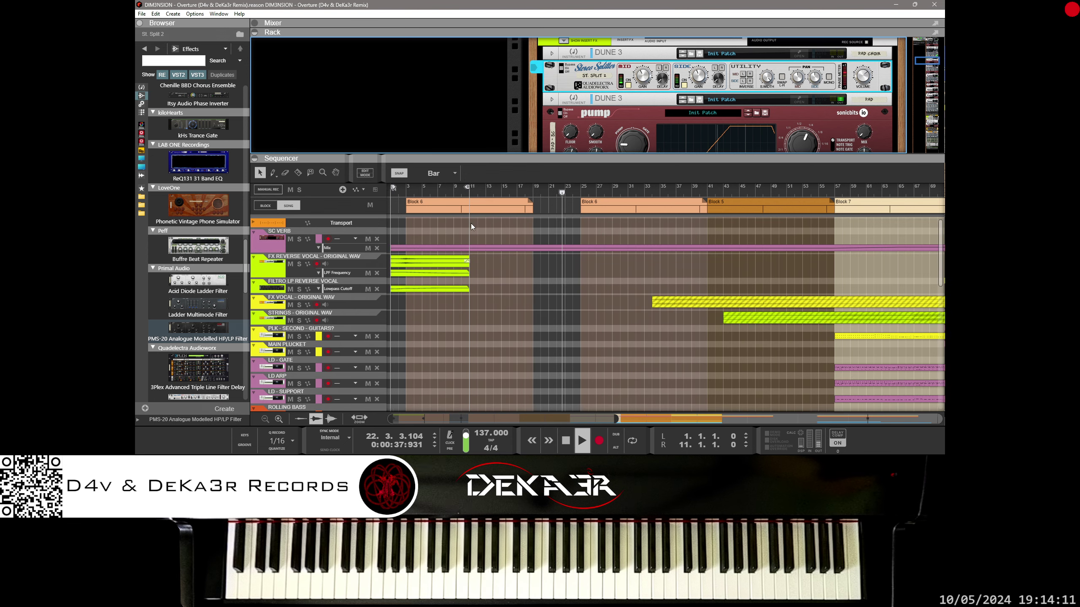
pyautogui.click(389, 194)
pyautogui.moveTo(486, 252); pyautogui.dragTo(398, 301)
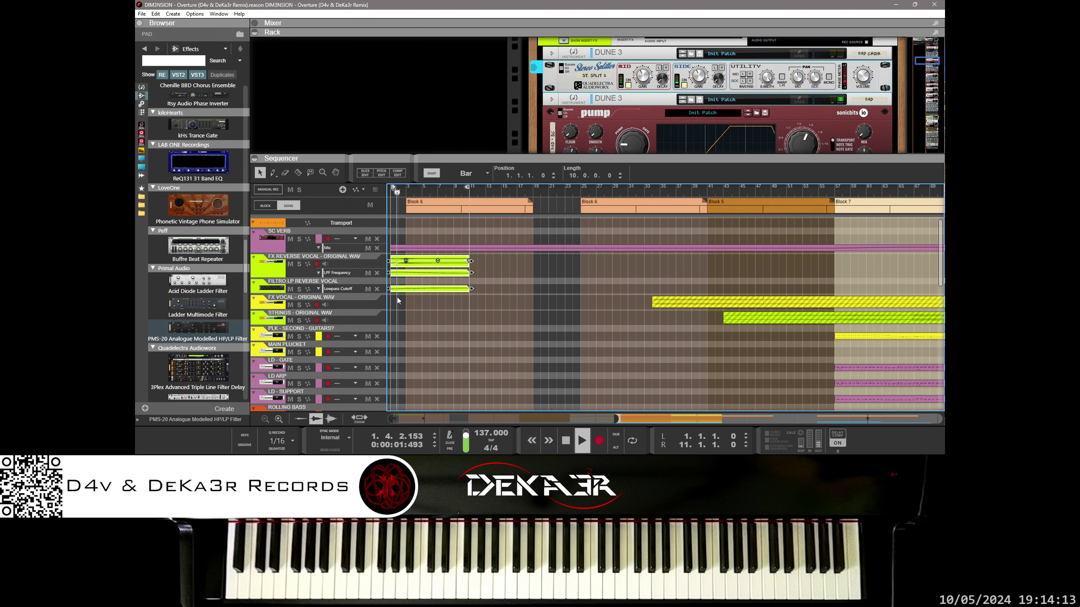
pyautogui.moveTo(419, 264); pyautogui.dragTo(576, 265)
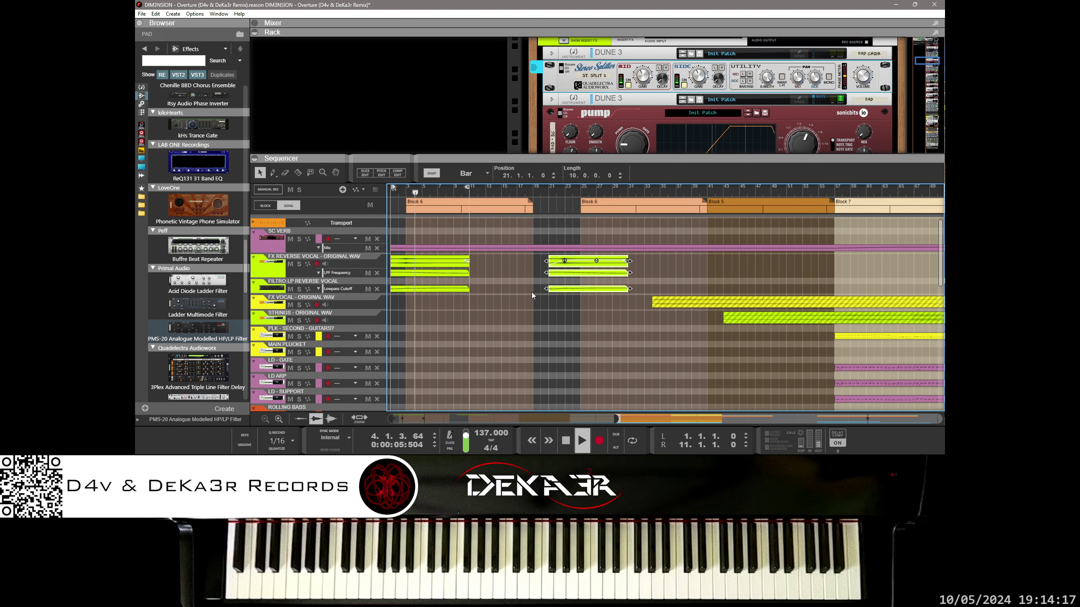
pyautogui.click(512, 284)
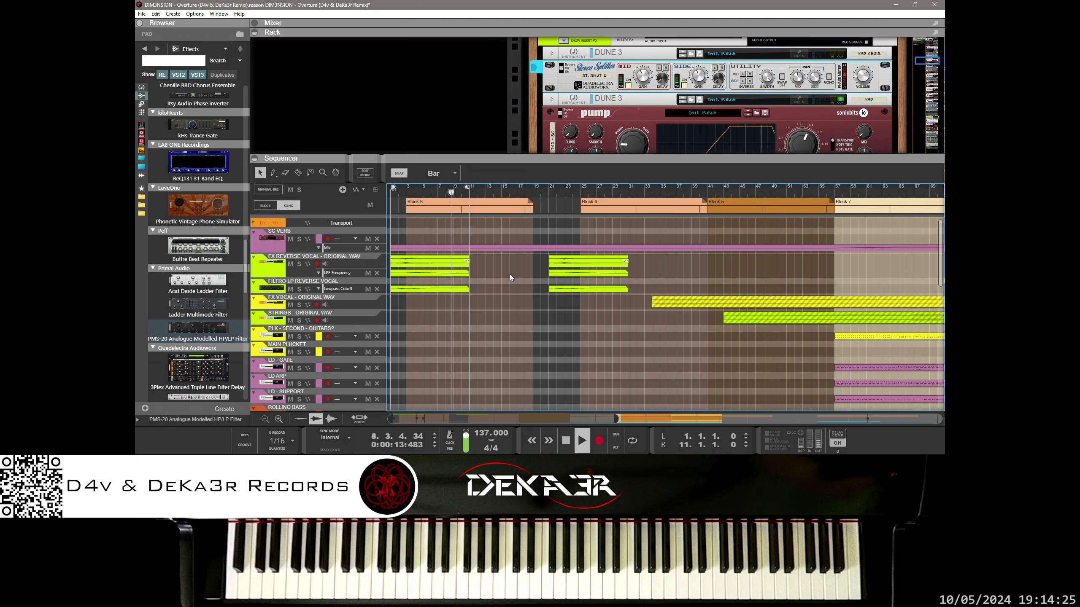
# Step: Move the copied reverse vocal and automation clips to start at bar 20 and replay from bar 18
pyautogui.scroll(-10, 514, 276)
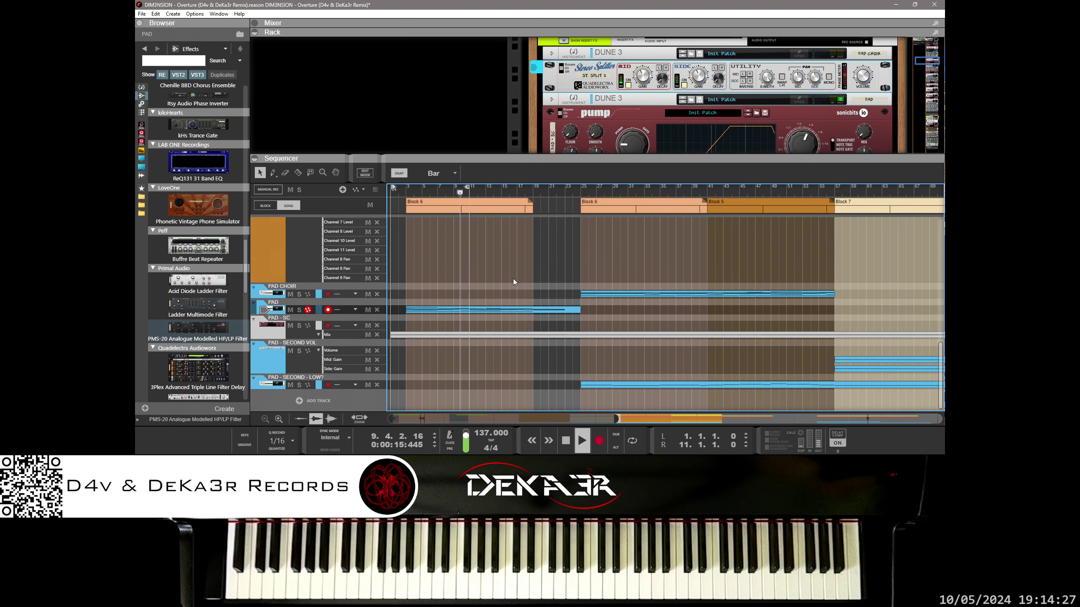
pyautogui.scroll(3, 513, 279)
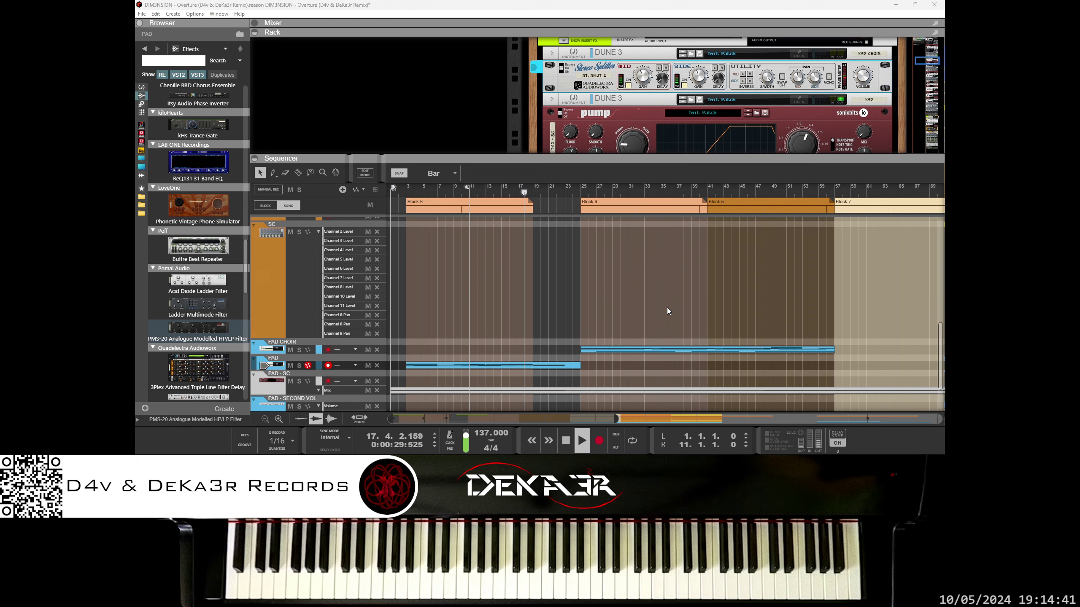
pyautogui.scroll(15, 638, 301)
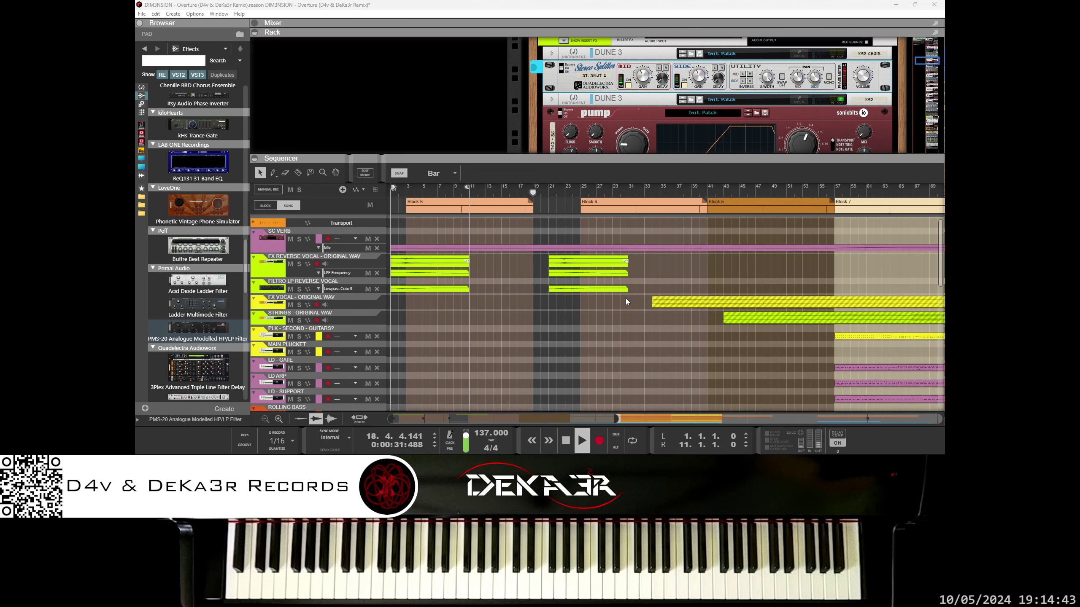
pyautogui.scroll(-5, 626, 300)
pyautogui.scroll(5, 626, 300)
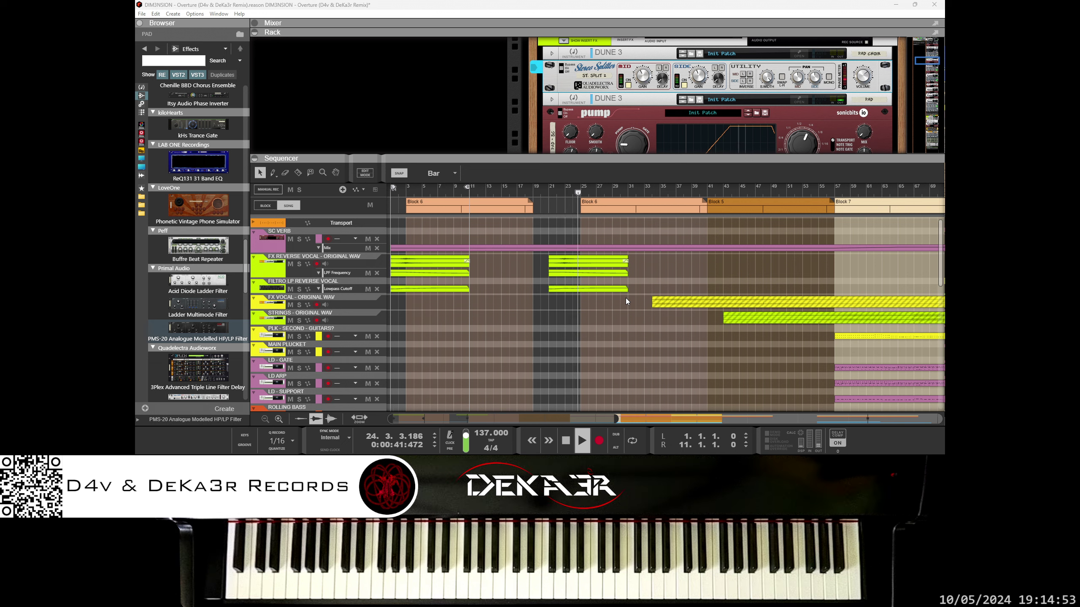
pyautogui.moveTo(643, 256); pyautogui.dragTo(579, 257)
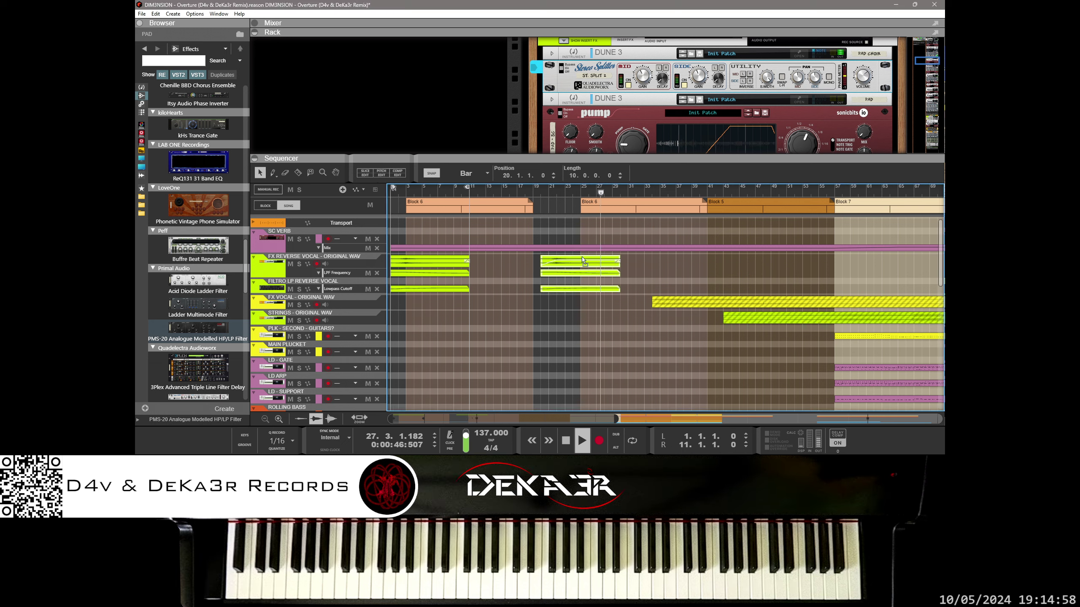
pyautogui.click(525, 190)
# Step: Try to reposition the PAD - SC track lower among the pad tracks, near PAD - SECOND VOL
pyautogui.scroll(-10, 582, 329)
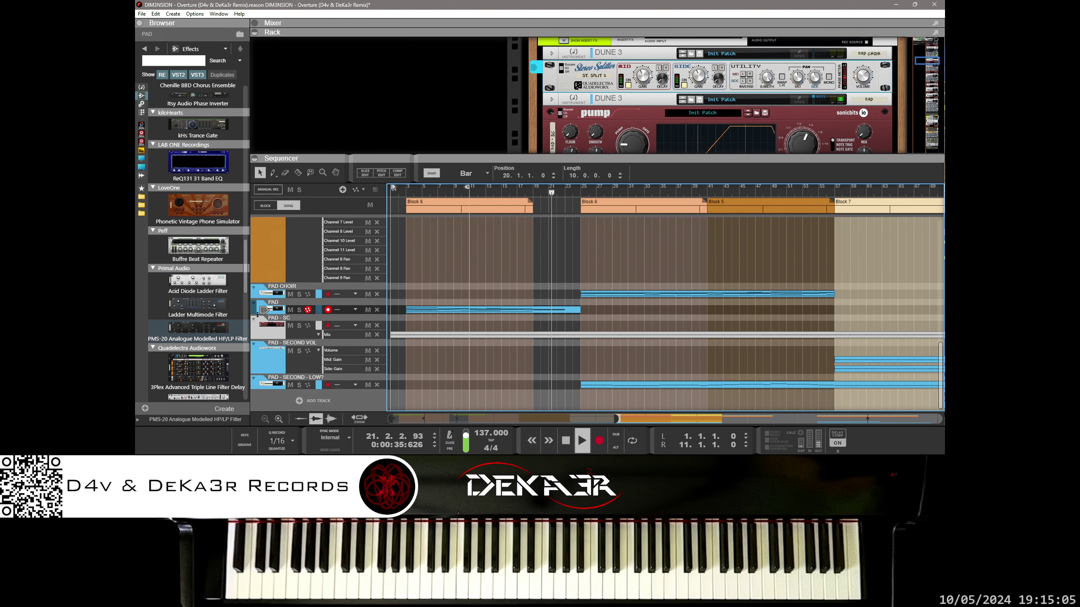
pyautogui.moveTo(258, 315); pyautogui.dragTo(257, 360)
pyautogui.scroll(3, 624, 340)
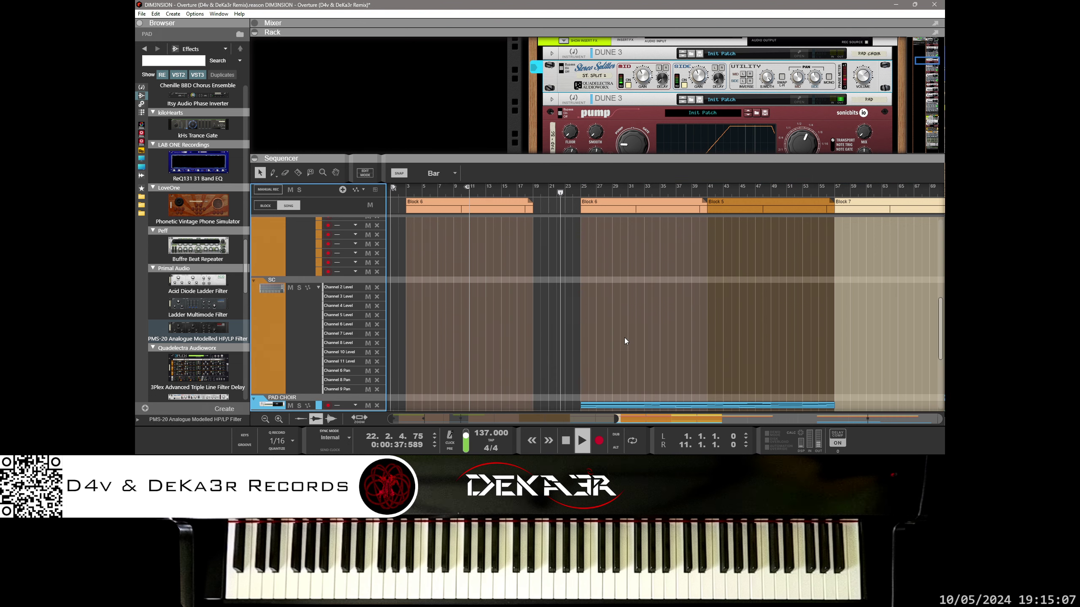
pyautogui.scroll(5, 624, 341)
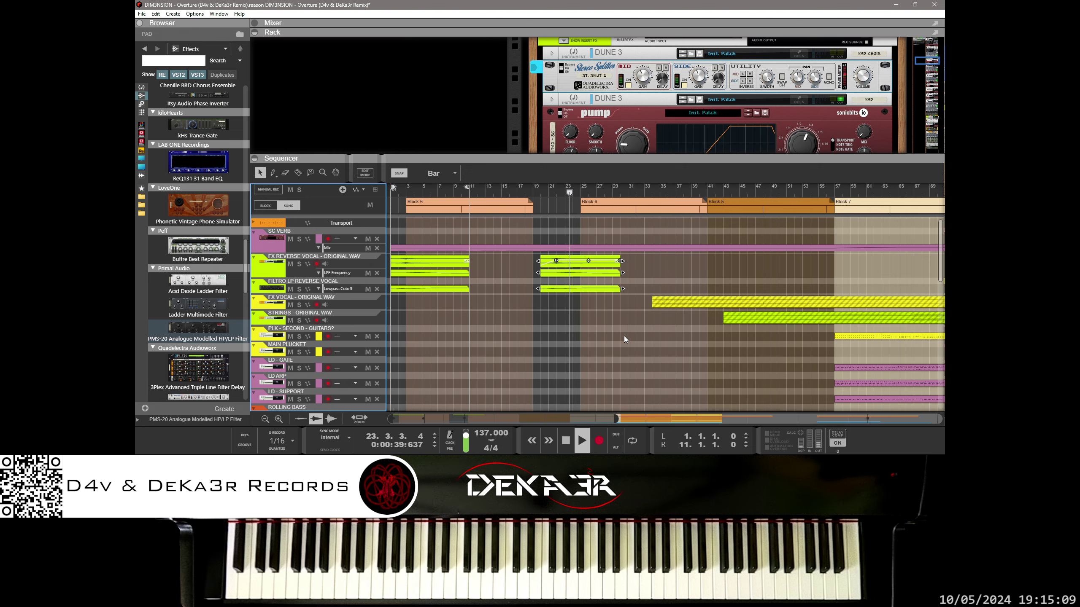